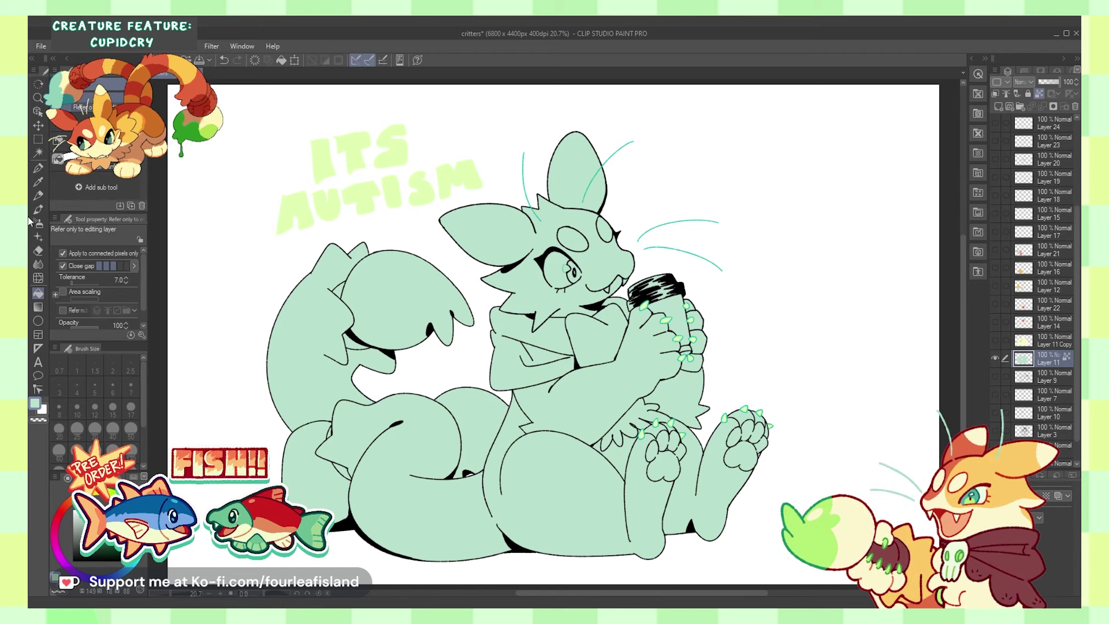
- Switch to the G-pen and choose a darker teal as the drawing colour for the markings
key(p)
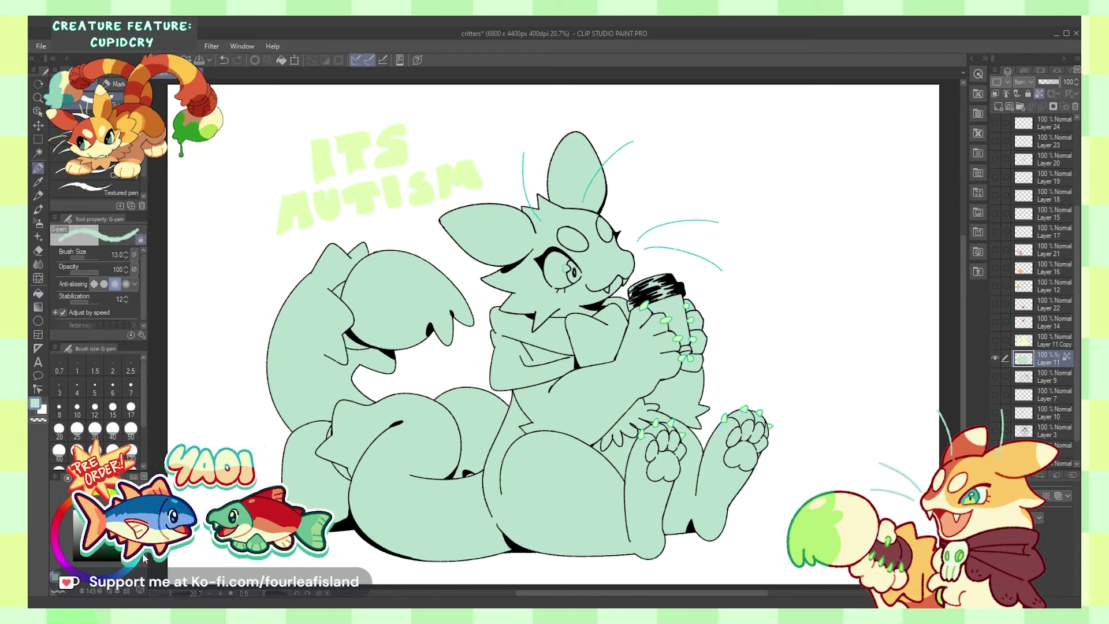
drag(82, 516, 102, 525)
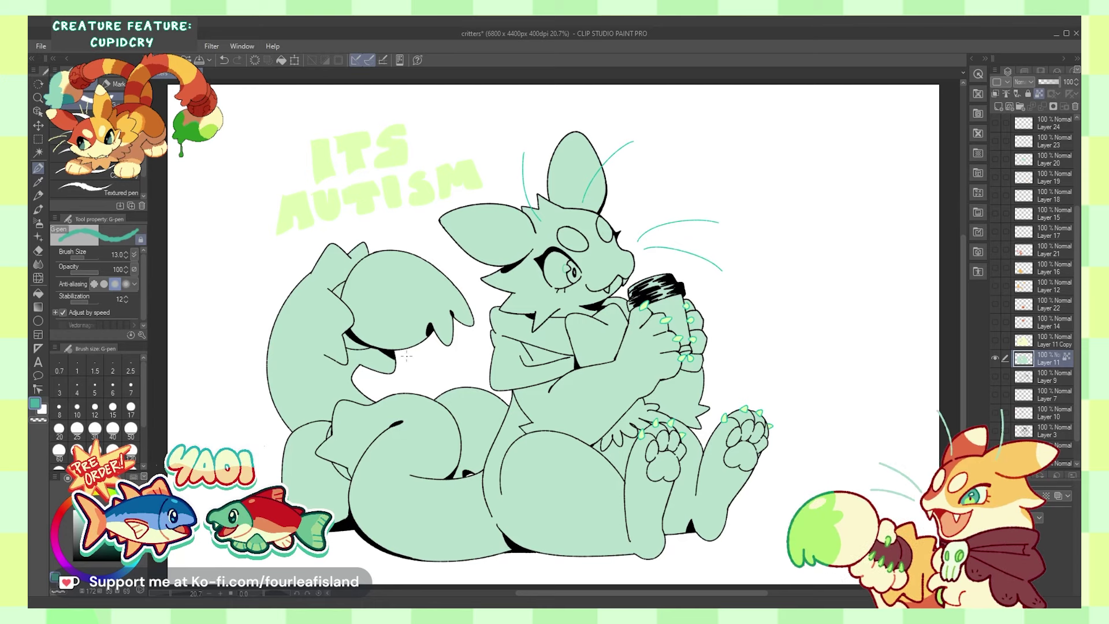
key(ctrl+z)
key(ctrl+z)
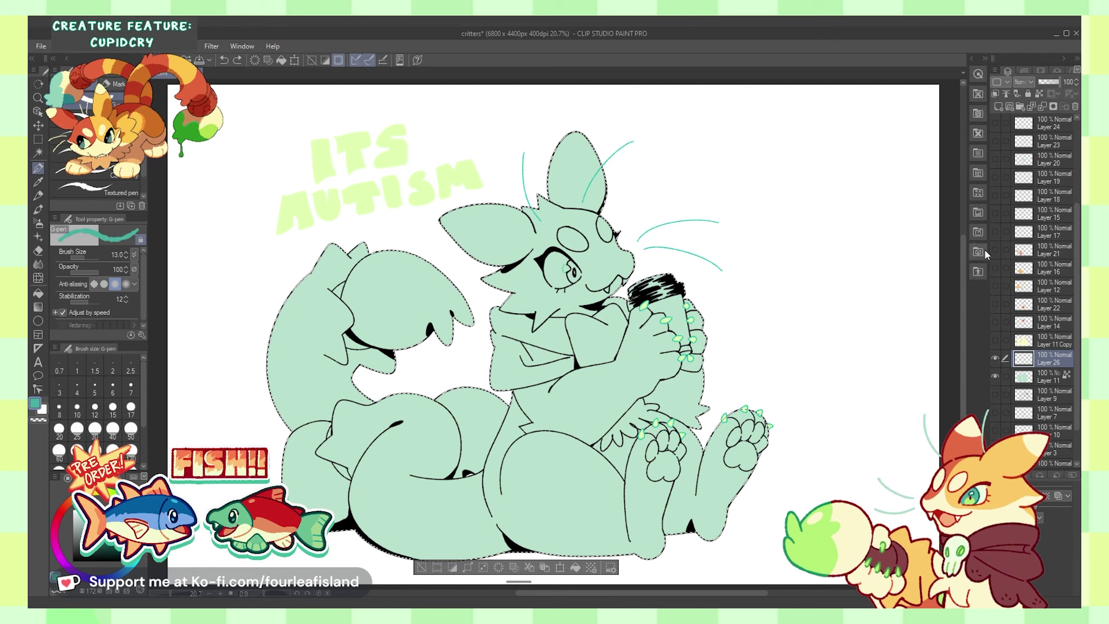
key(ctrl+d)
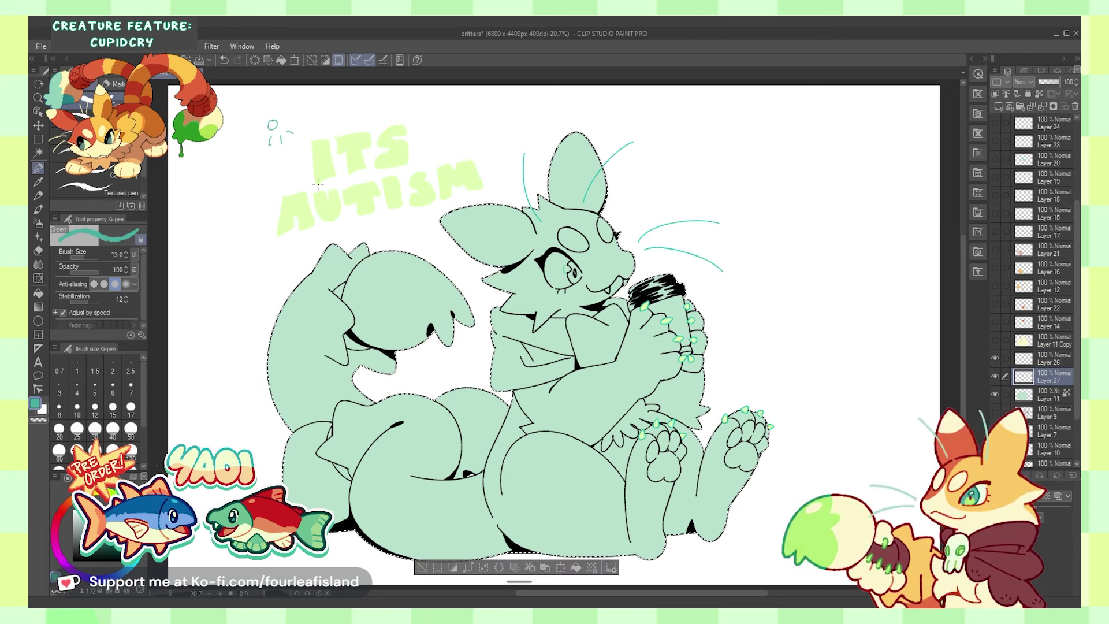
- Draw a curved teal marking outline across the creature's left ear and down its base, redoing strokes until the curve fits
scroll(890, 289, down, 1)
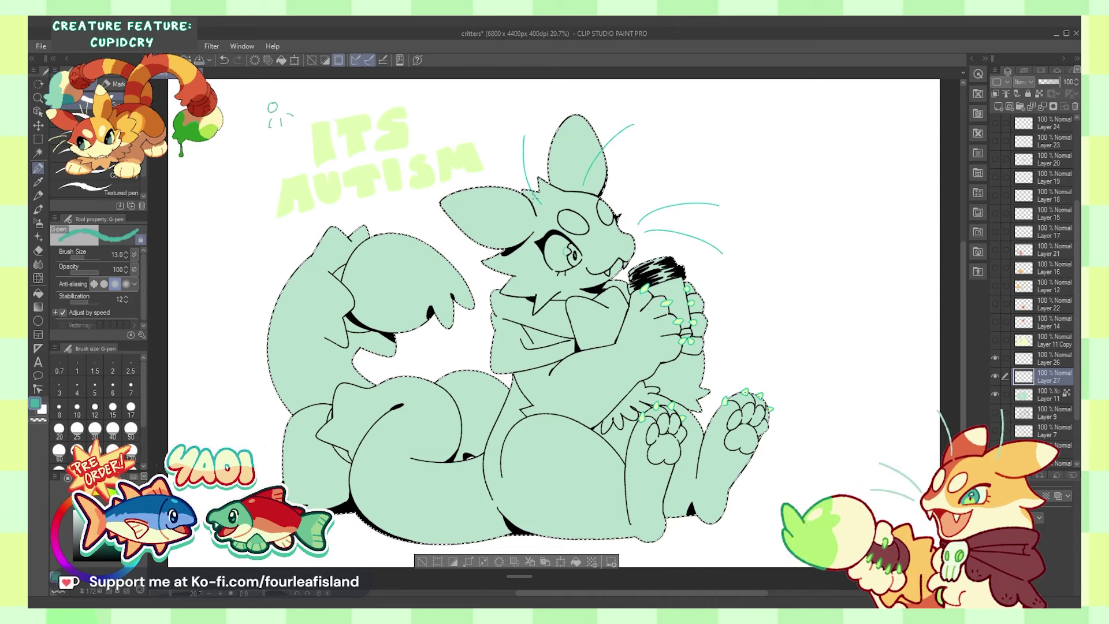
drag(472, 238, 520, 209)
key(ctrl+z)
drag(473, 238, 515, 207)
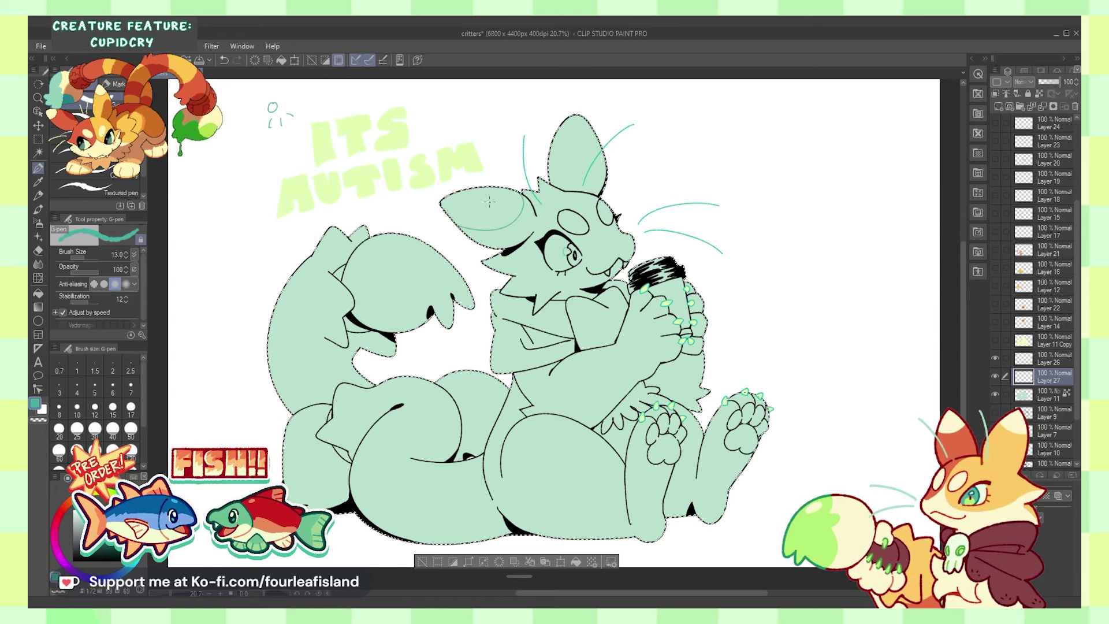
key(ctrl+z)
drag(523, 196, 533, 229)
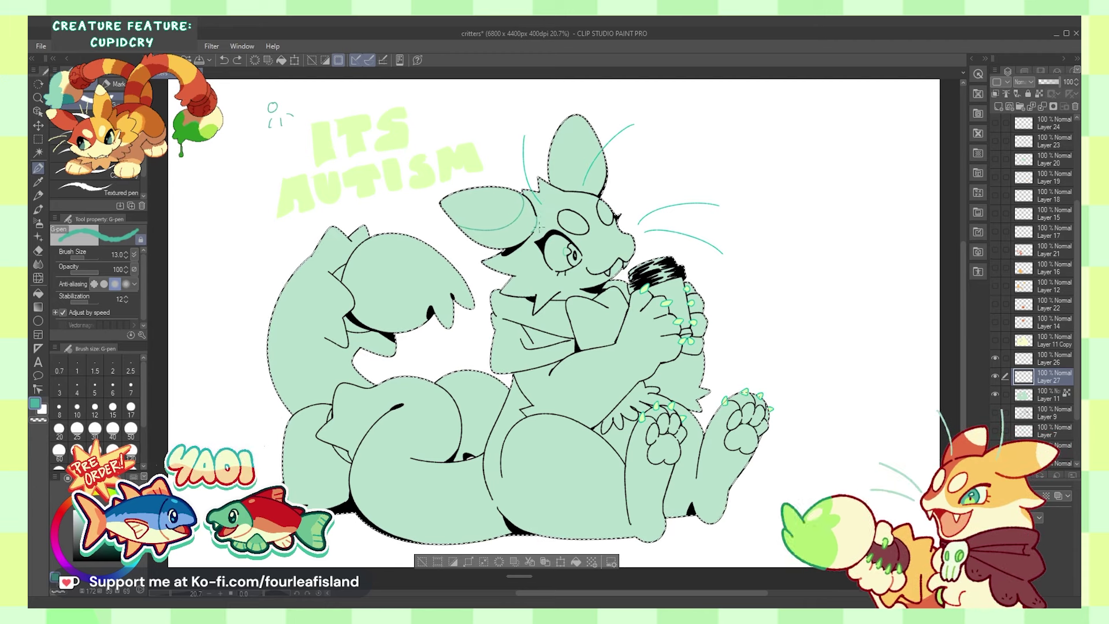
- Outline the teal marking over the forehead above the brow spots and across the lower part of the upright ear
drag(538, 228, 613, 209)
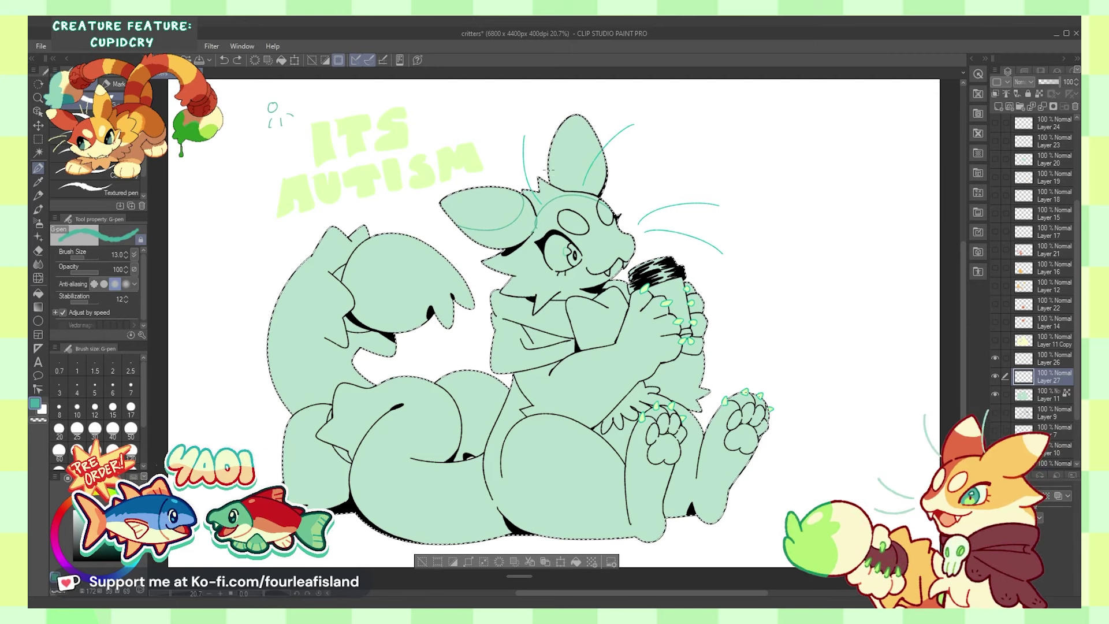
drag(552, 182, 591, 138)
drag(558, 183, 595, 139)
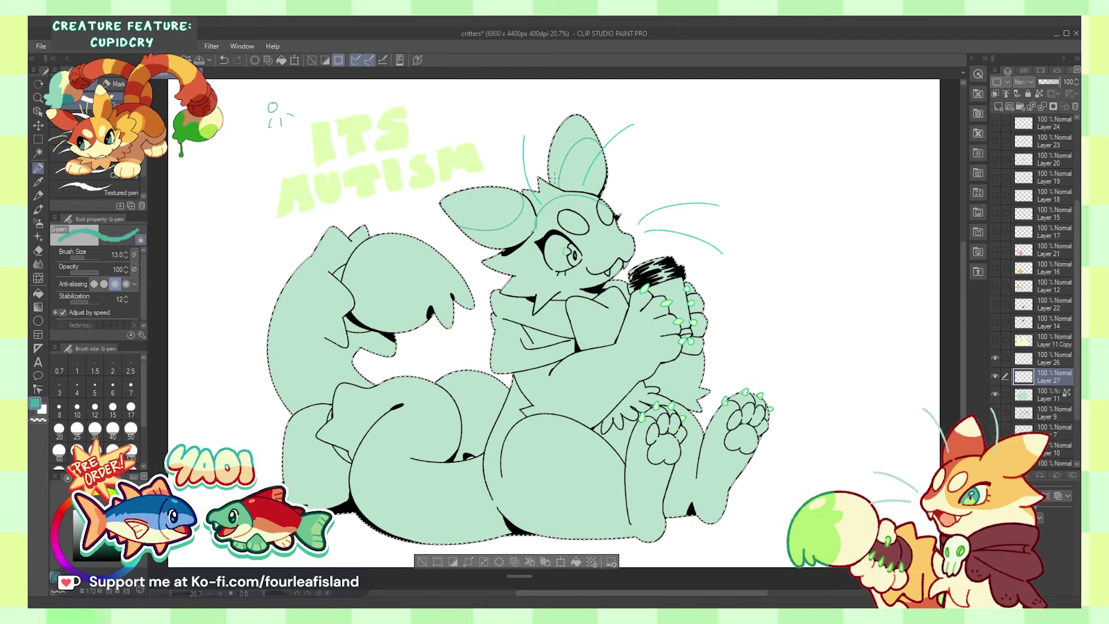
key(ctrl+z)
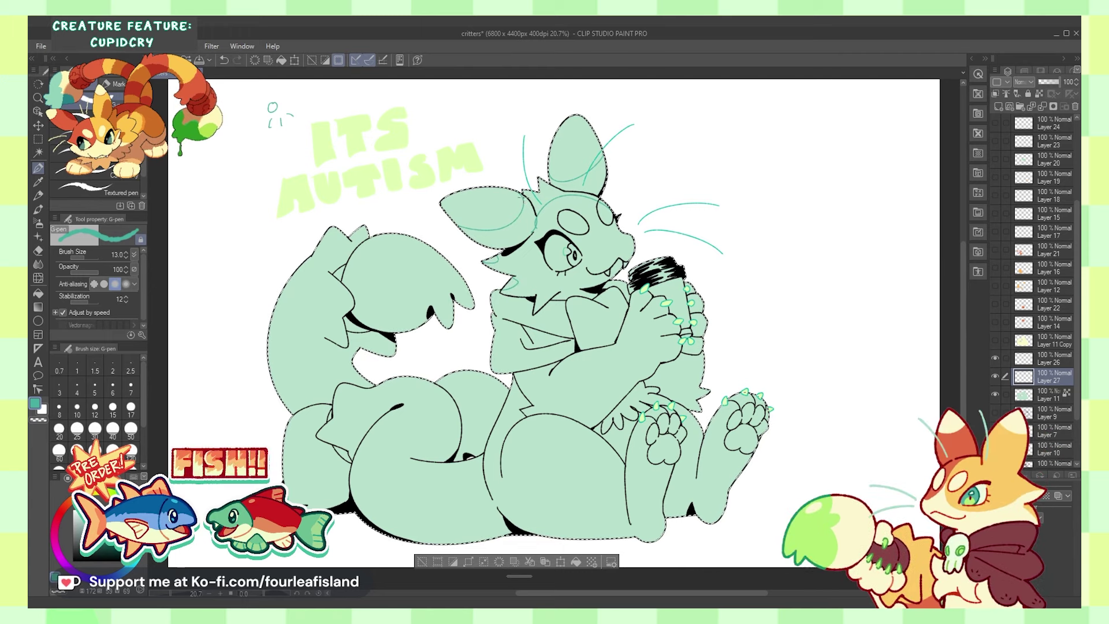
key(ctrl+z)
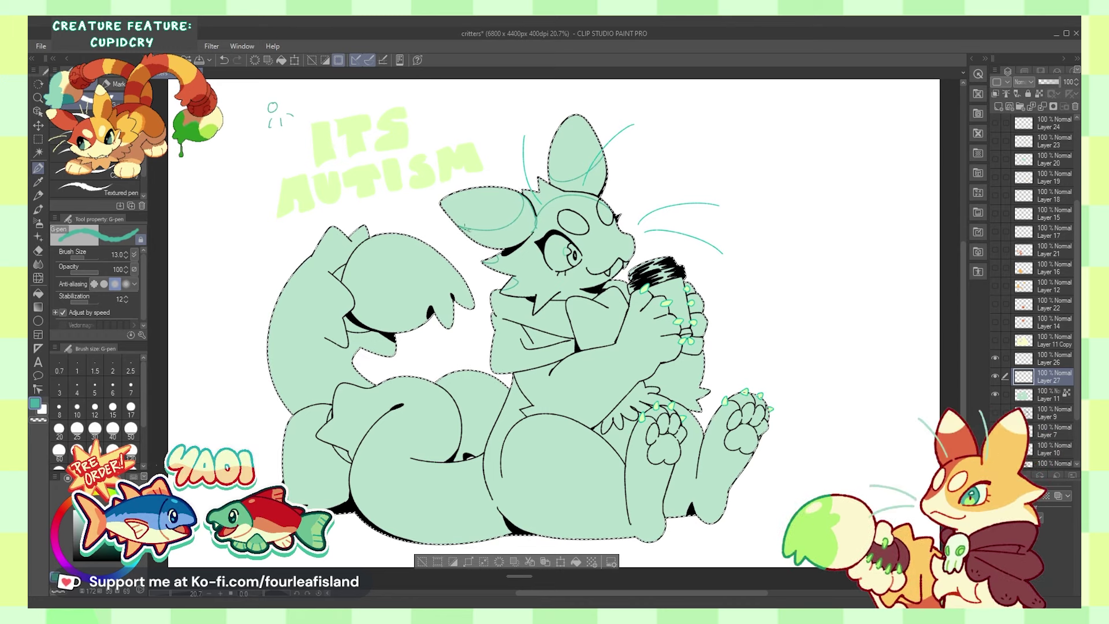
drag(458, 225, 469, 237)
key(ctrl+z)
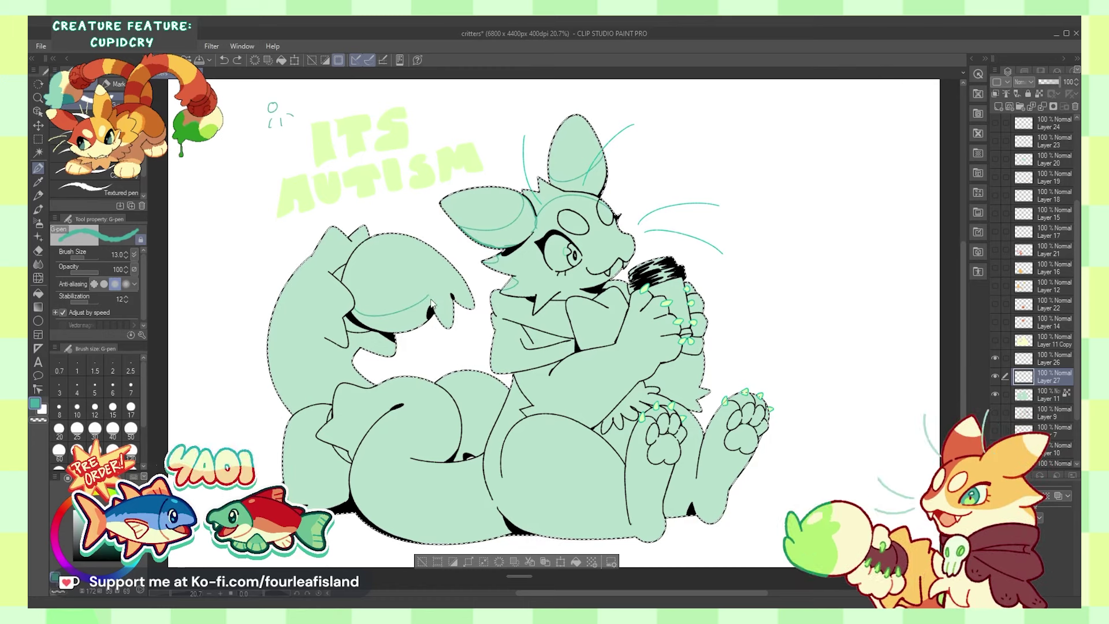
- Refine the teal marking line along the underside of the curled tail tip, comparing stroke attempts with undo and redo
key(ctrl+y)
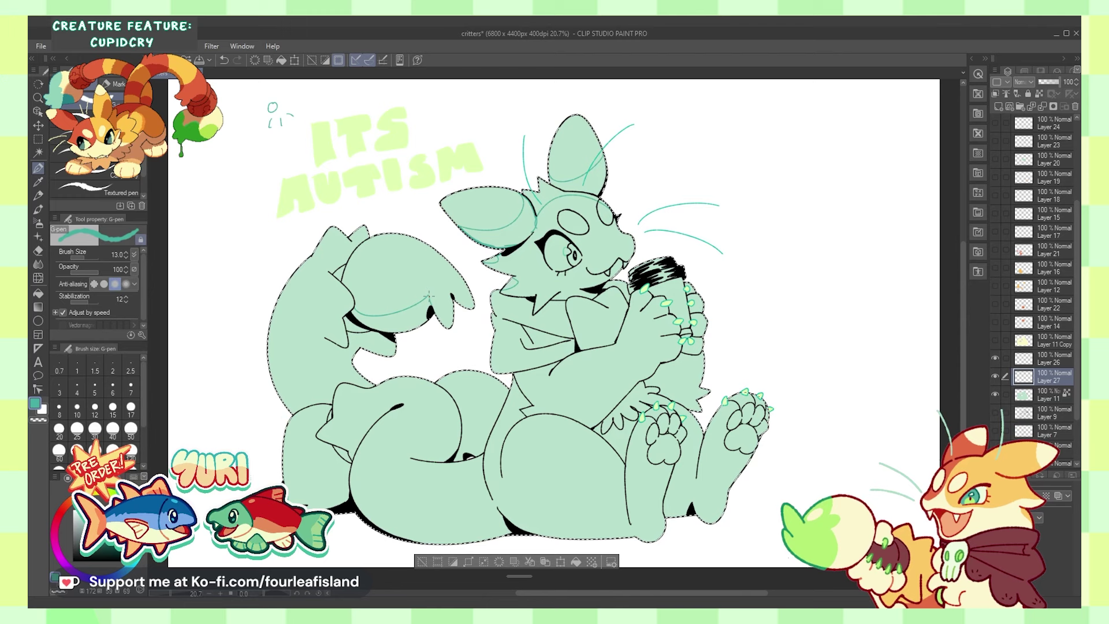
key(ctrl+z)
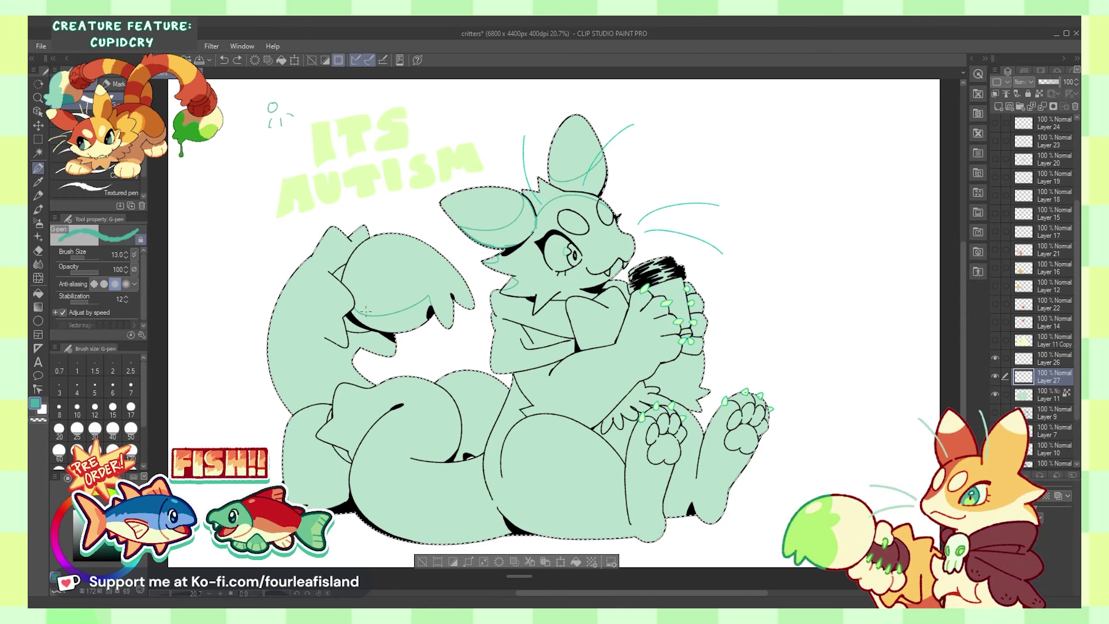
key(ctrl+y)
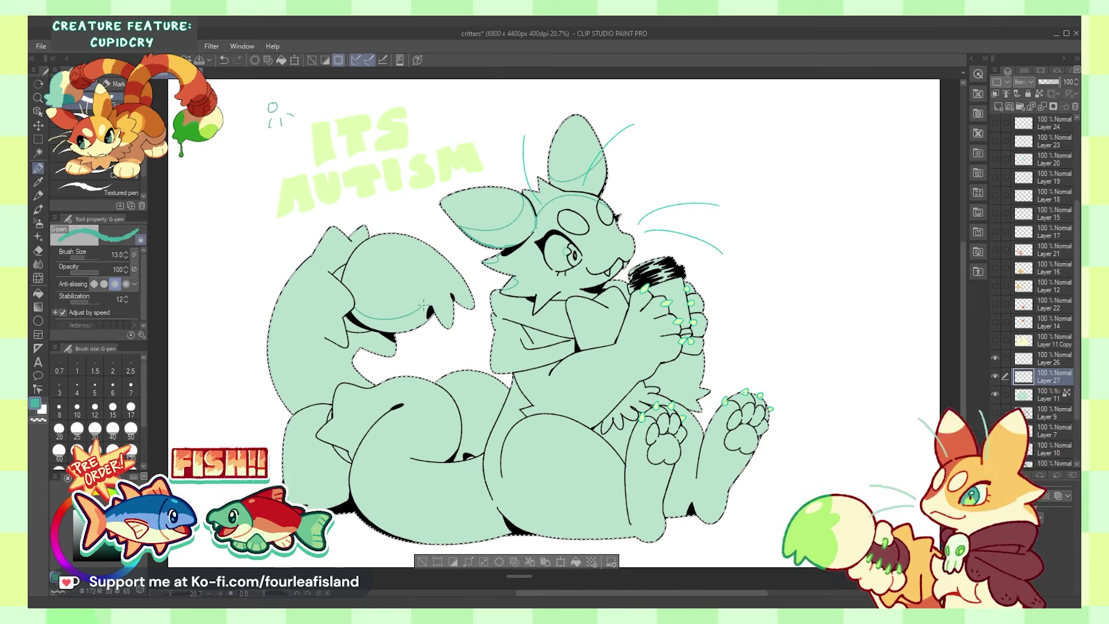
key(ctrl+z)
key(ctrl+y)
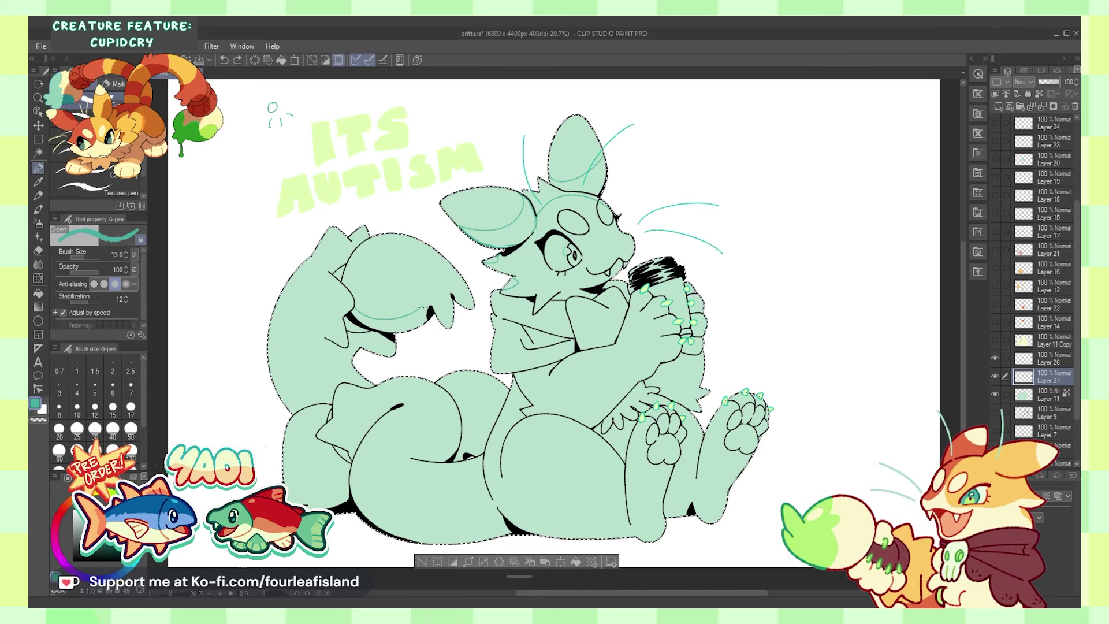
key(ctrl+z)
key(ctrl+y)
key(ctrl+z)
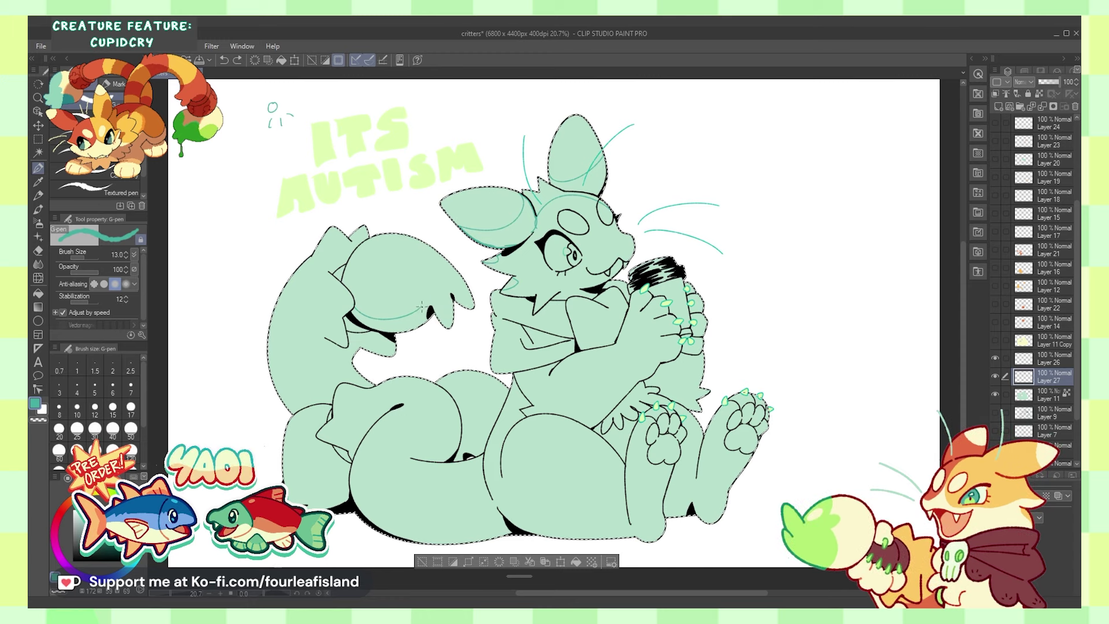
key(ctrl+y)
key(ctrl+z)
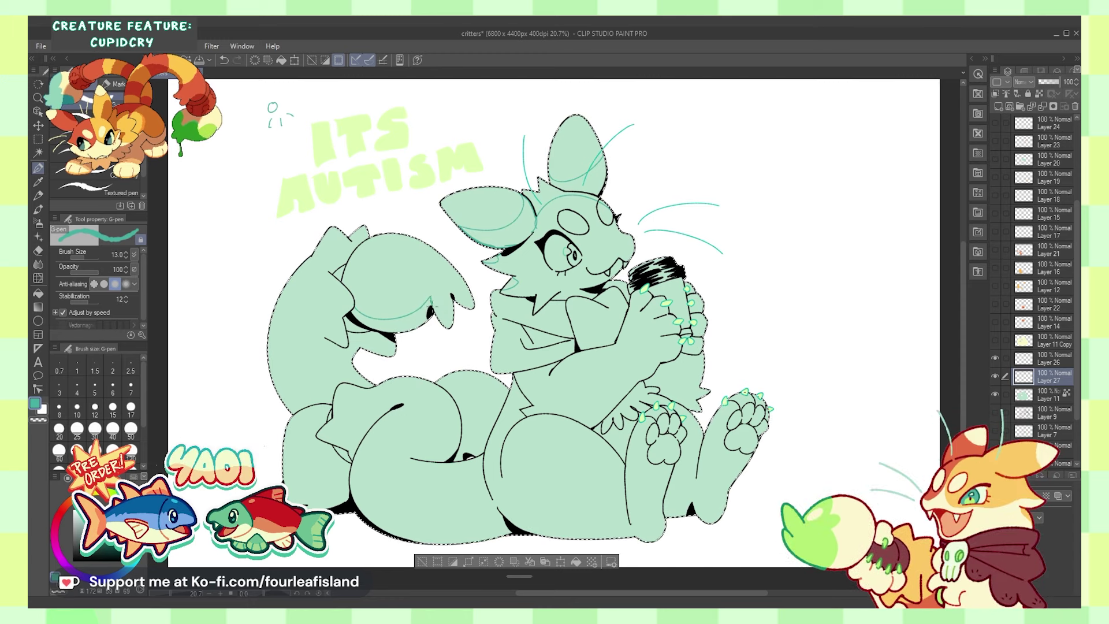
- Outline the teal marking along the tail's inner bend below the tip, replacing the first strokes with a longer curve
drag(327, 338, 354, 372)
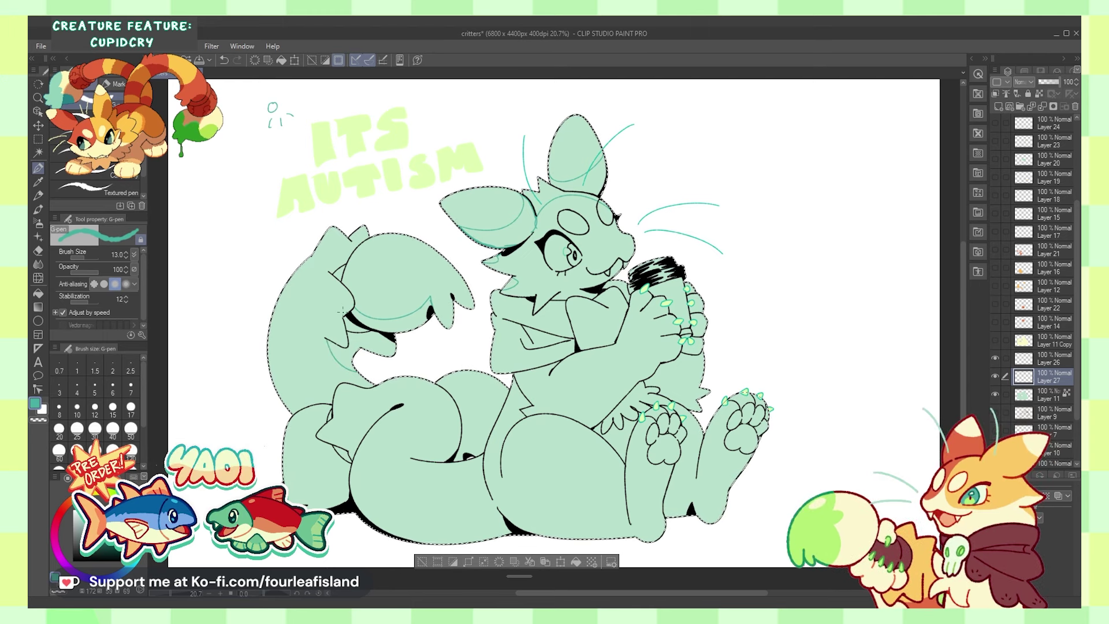
key(ctrl+z)
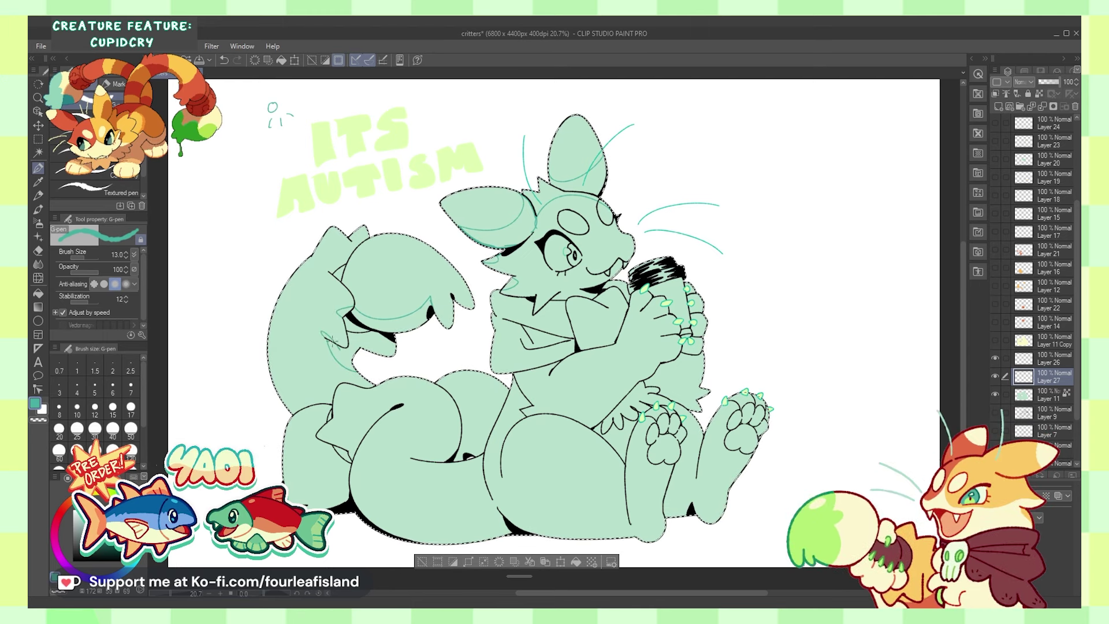
drag(334, 338, 321, 340)
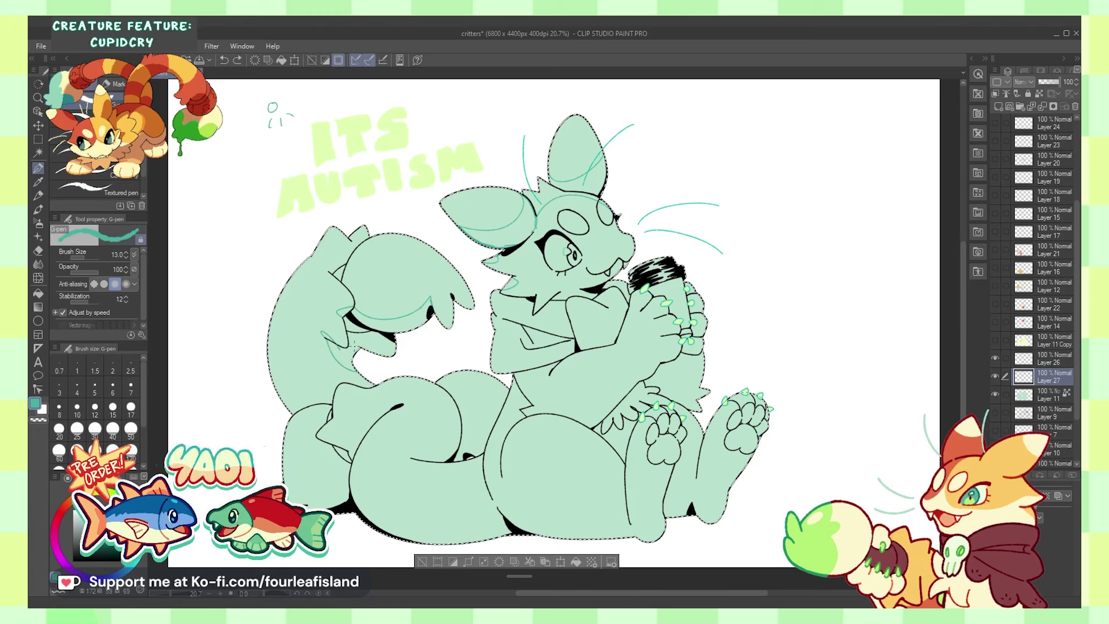
key(ctrl+z)
key(ctrl+z)
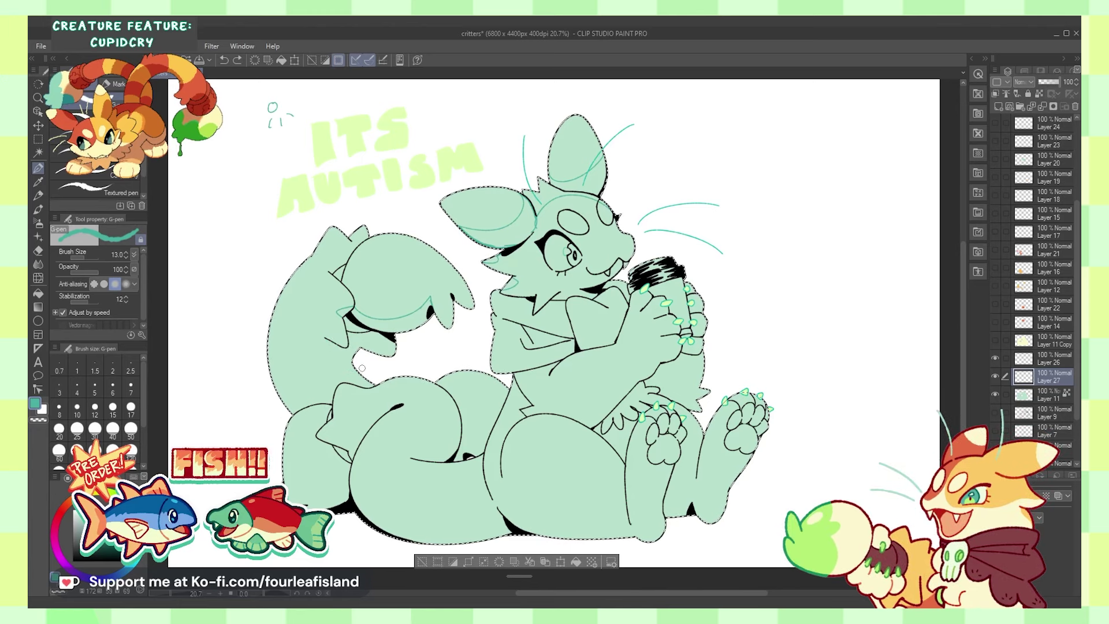
drag(322, 345, 369, 382)
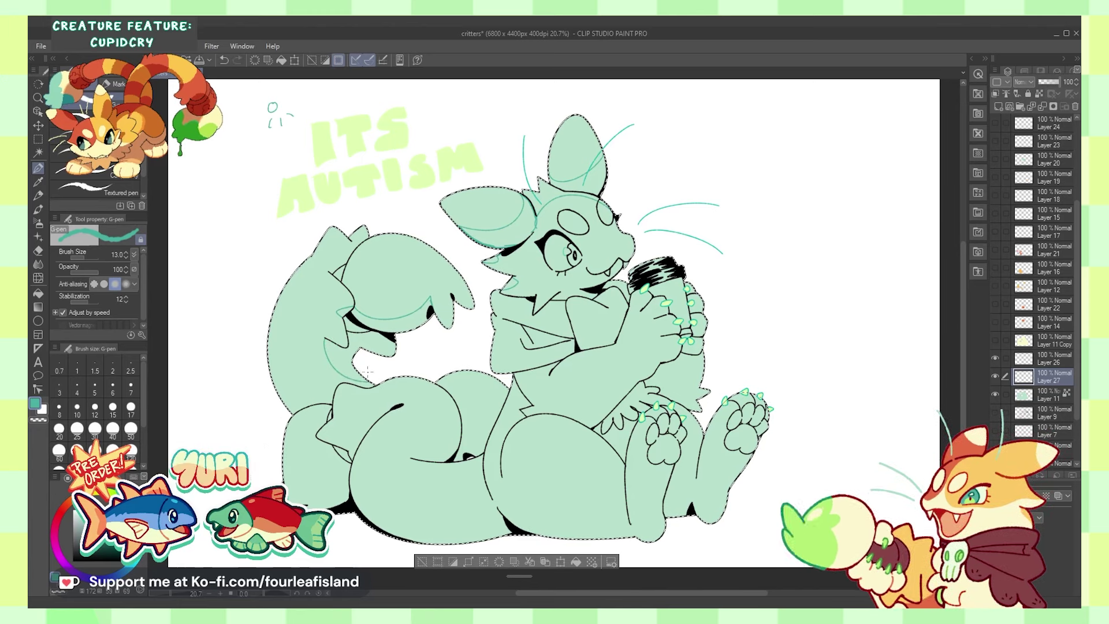
drag(324, 345, 332, 340)
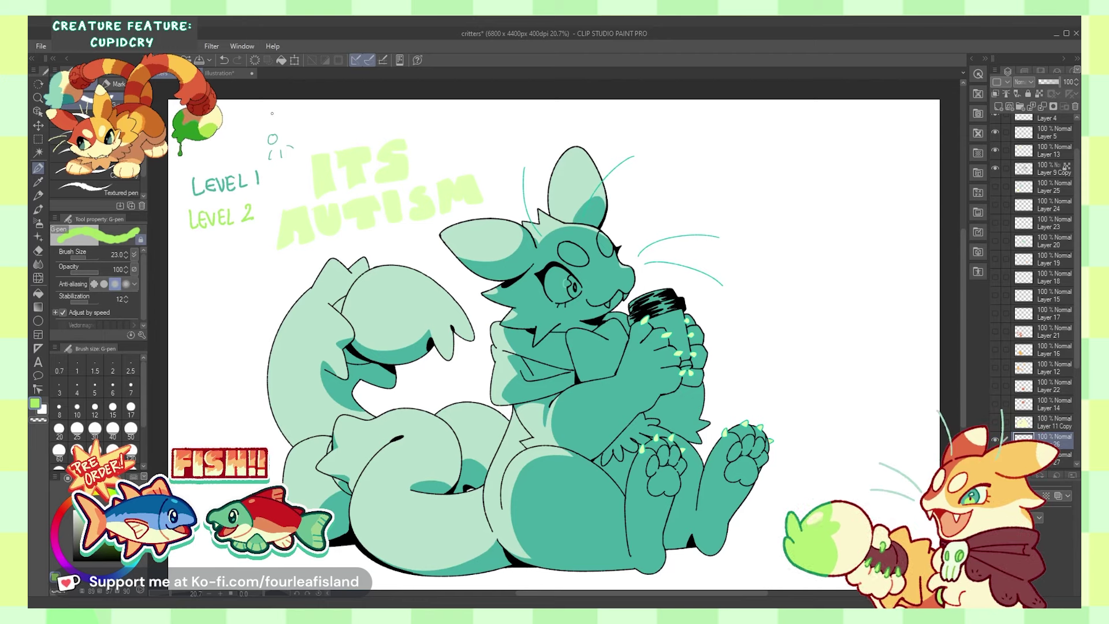
mouse_move(269, 110)
mouse_down()
mouse_move(669, 460)
mouse_move(744, 543)
mouse_up()
key(ctrl+z)
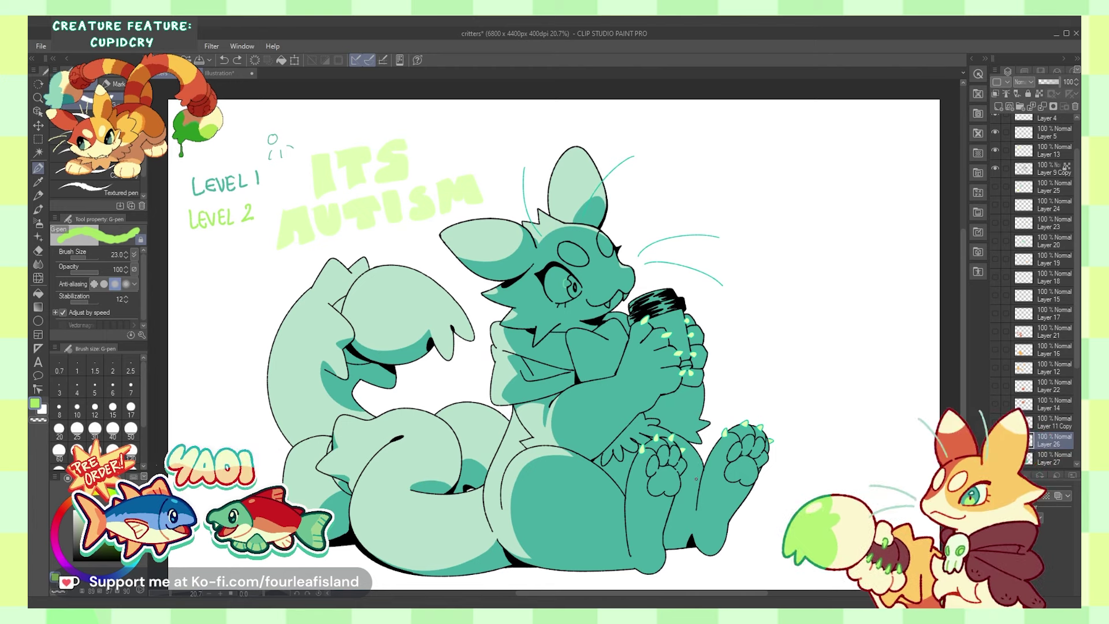
drag(698, 541, 691, 541)
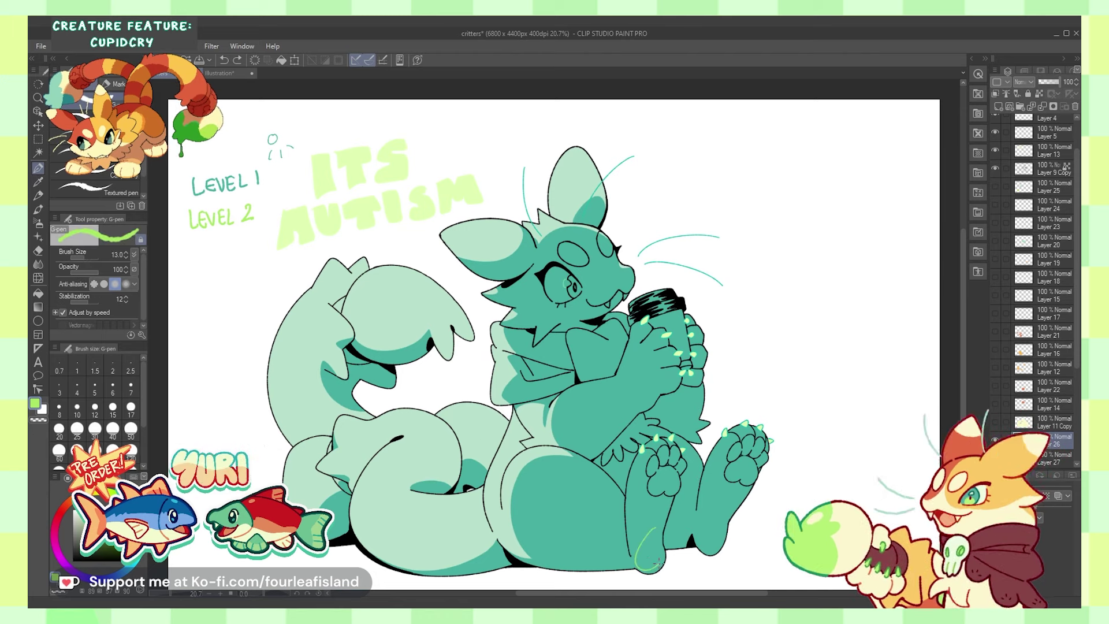
drag(635, 559, 662, 549)
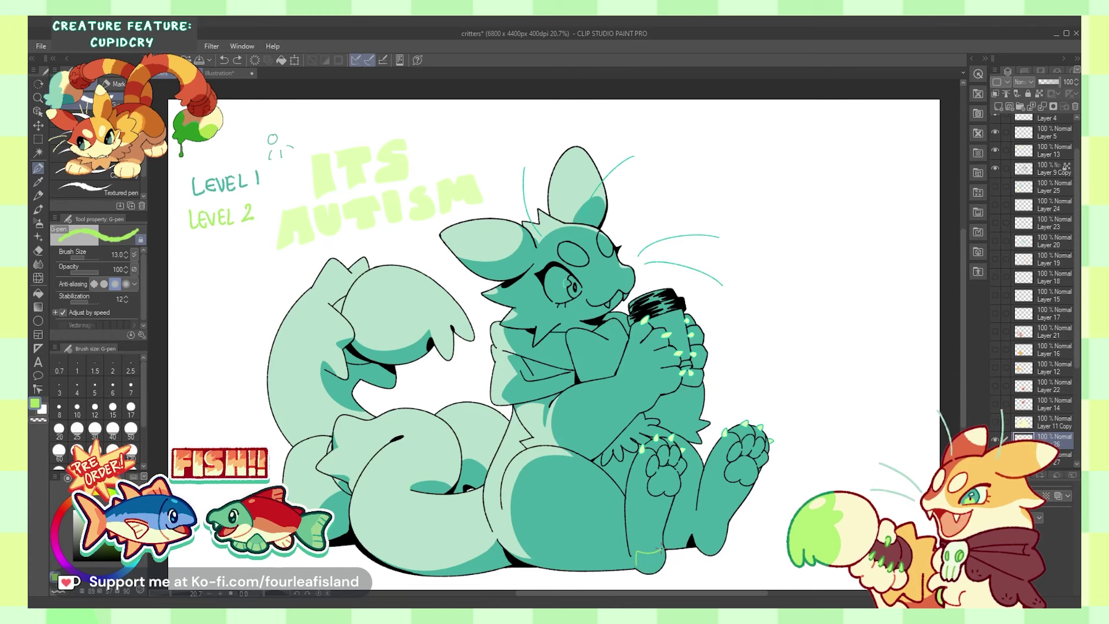
- Colour the main pad and toe pads of the left-hand foot light green and clean up their edges with transparent colour
mouse_move(653, 487)
mouse_down()
mouse_move(677, 485)
mouse_move(651, 474)
mouse_up()
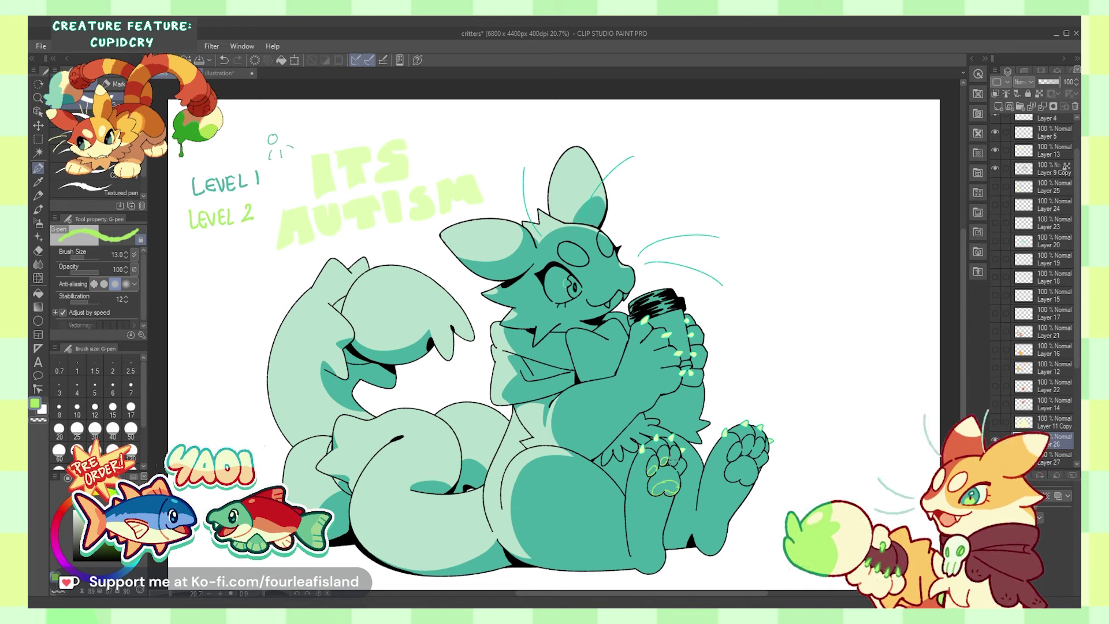
key(ctrl+z)
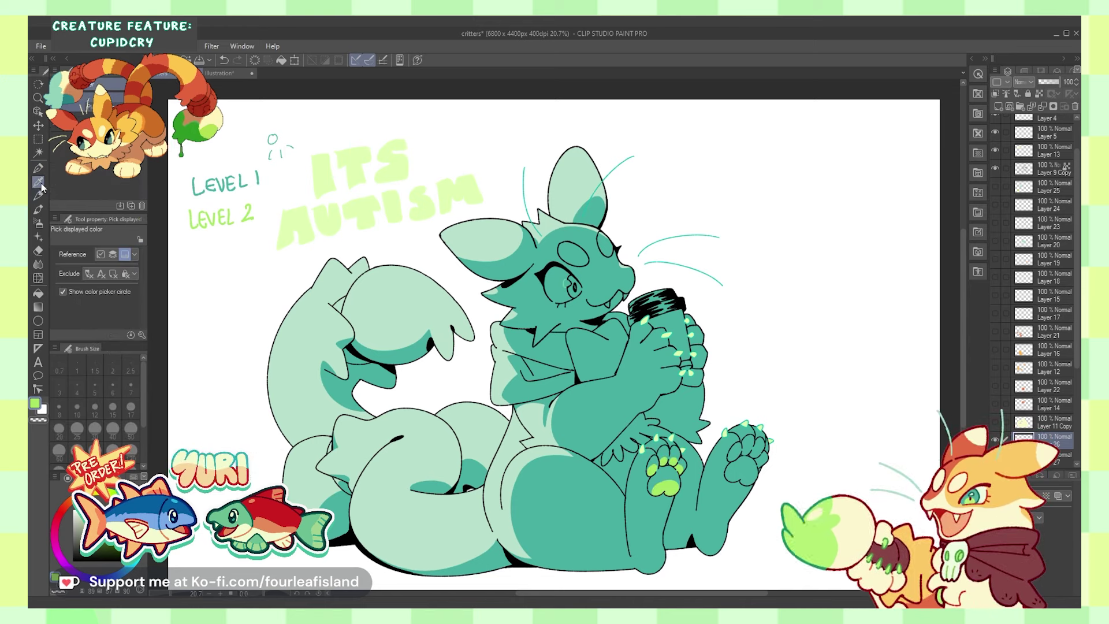
click(37, 168)
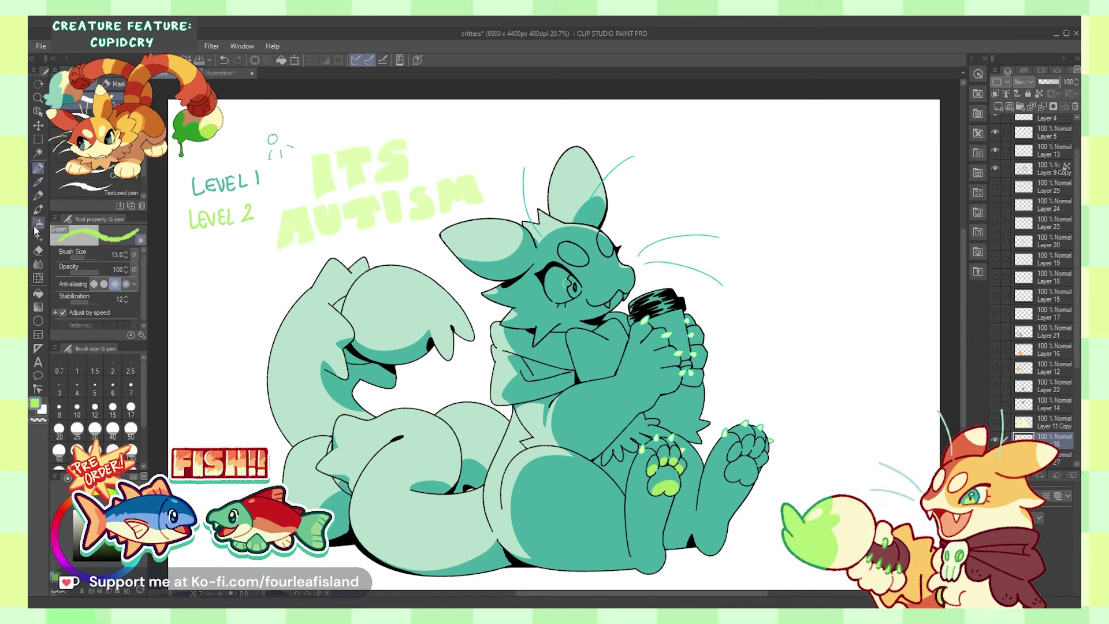
click(37, 421)
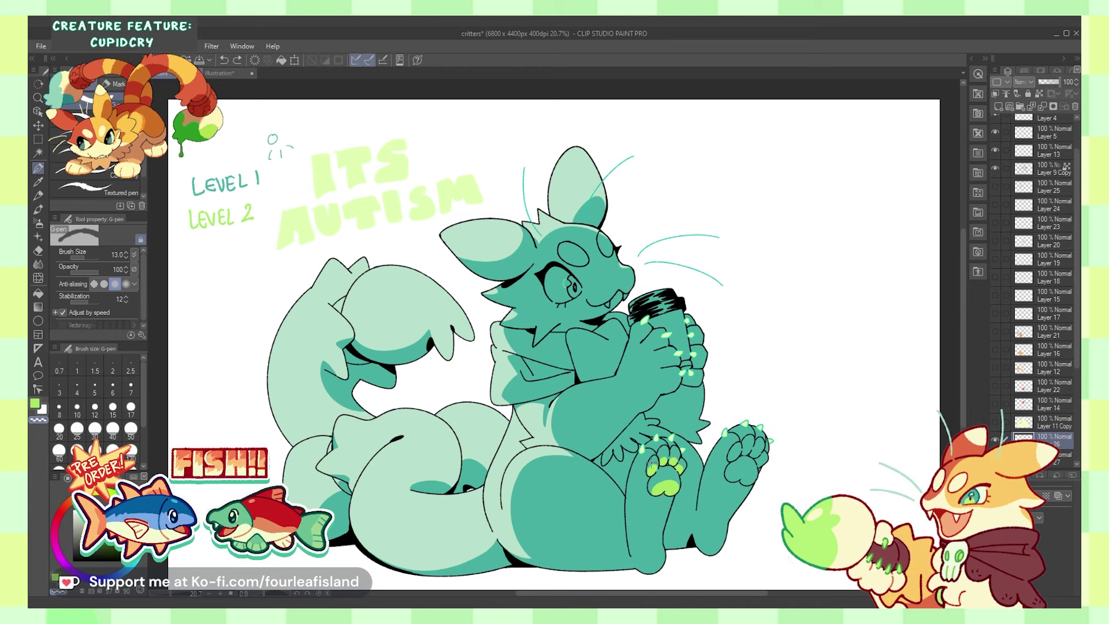
click(649, 469)
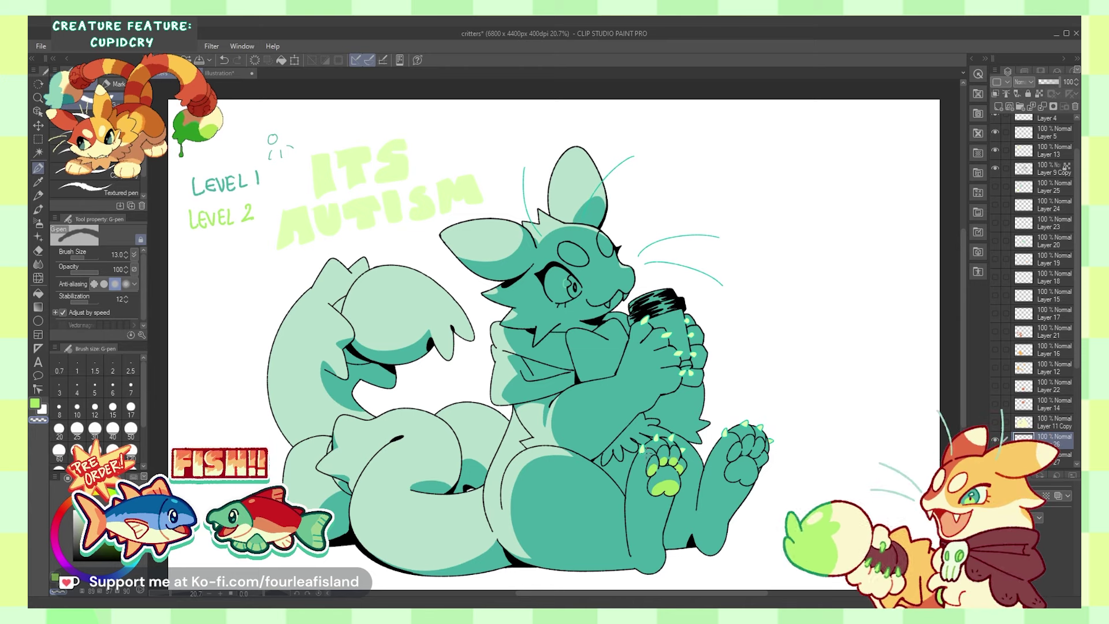
- Outline the right-hand foot's pads in light green with the G-pen and fill them with the Fill tool
click(37, 406)
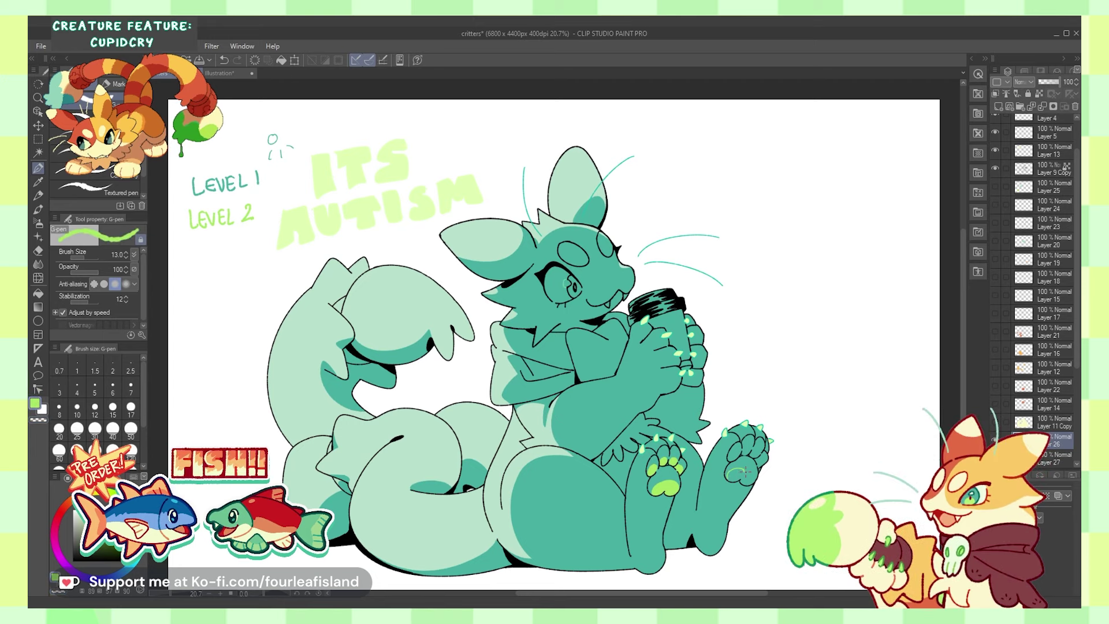
key(ctrl+z)
drag(726, 474, 756, 480)
drag(739, 477, 731, 481)
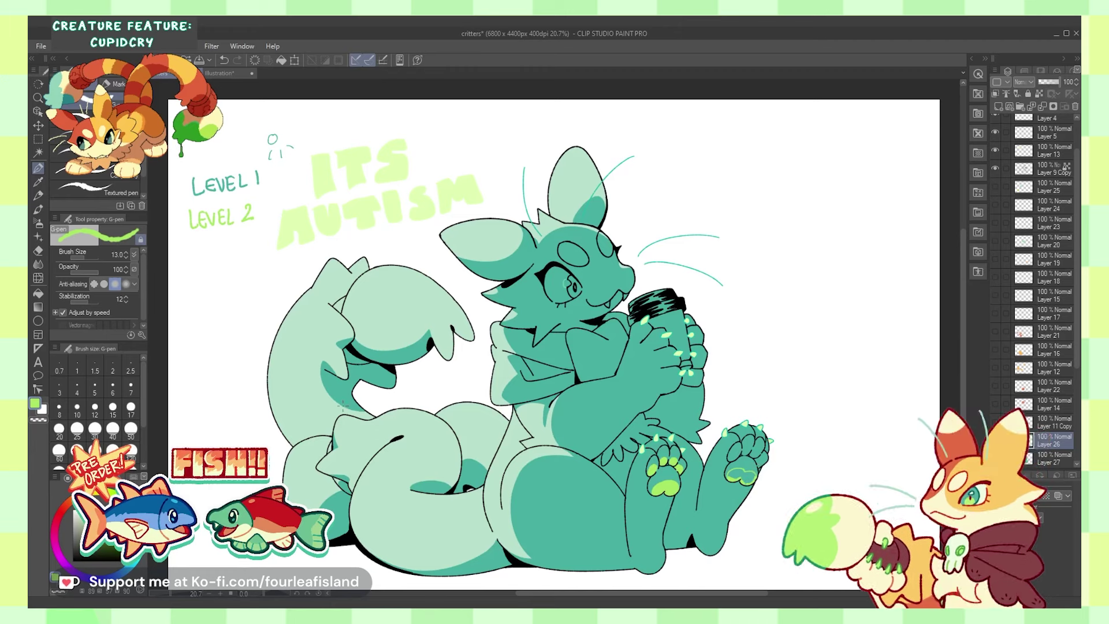
click(38, 293)
click(739, 476)
drag(731, 456, 761, 454)
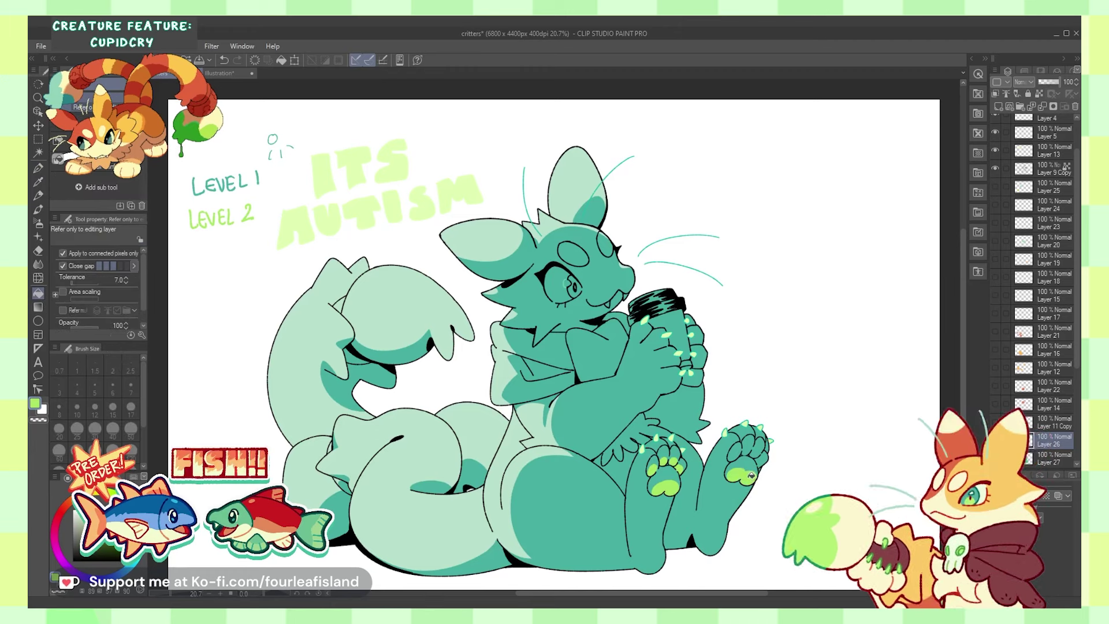
- Outline the paw pads on the two raised hands in light green with the G-pen and fill them
key(p)
drag(687, 382, 699, 383)
drag(662, 389, 674, 386)
drag(656, 394, 644, 406)
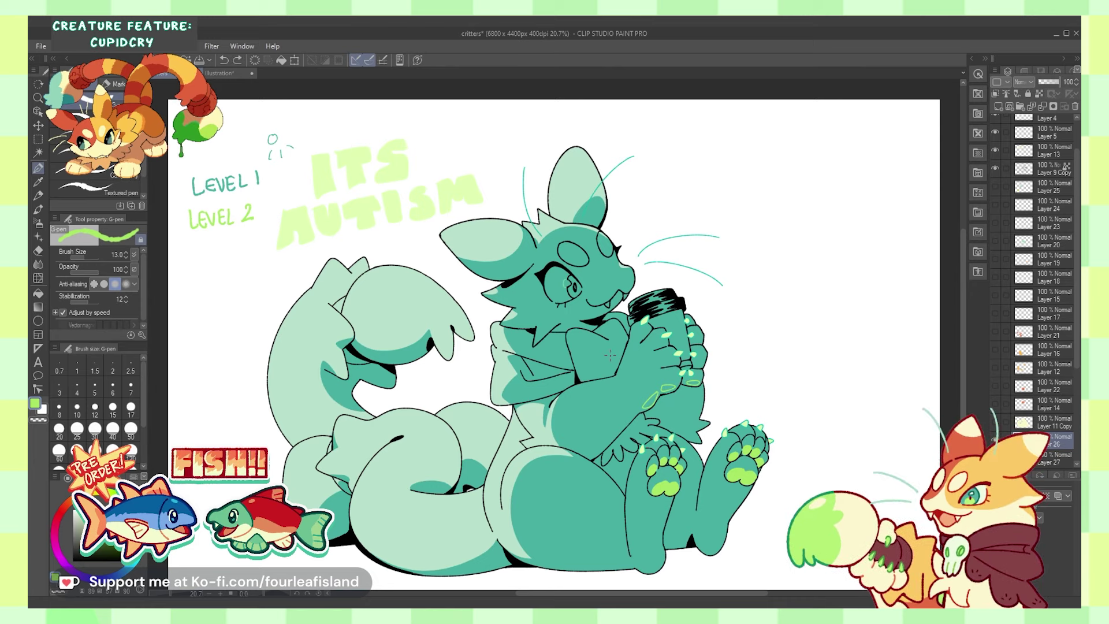
key(g)
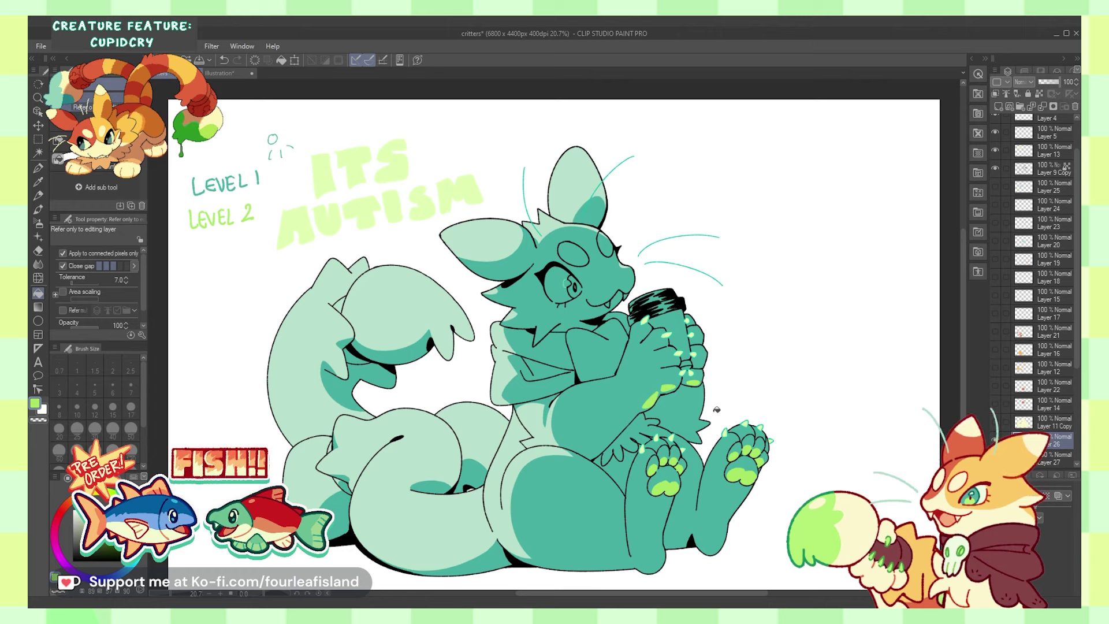
key(p)
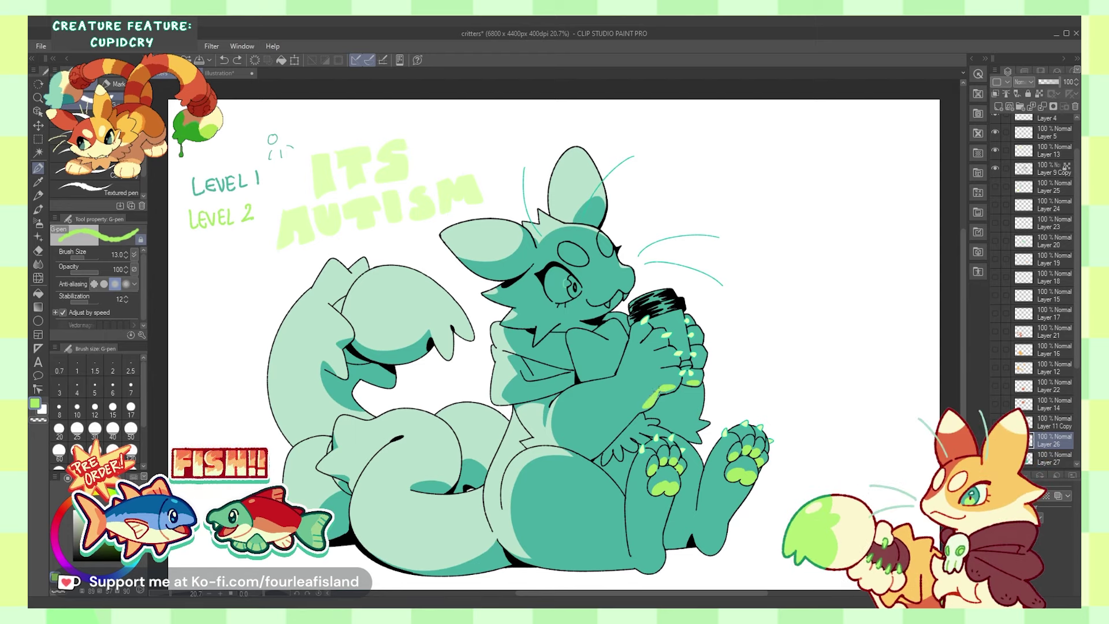
drag(663, 389, 669, 386)
key(ctrl+z)
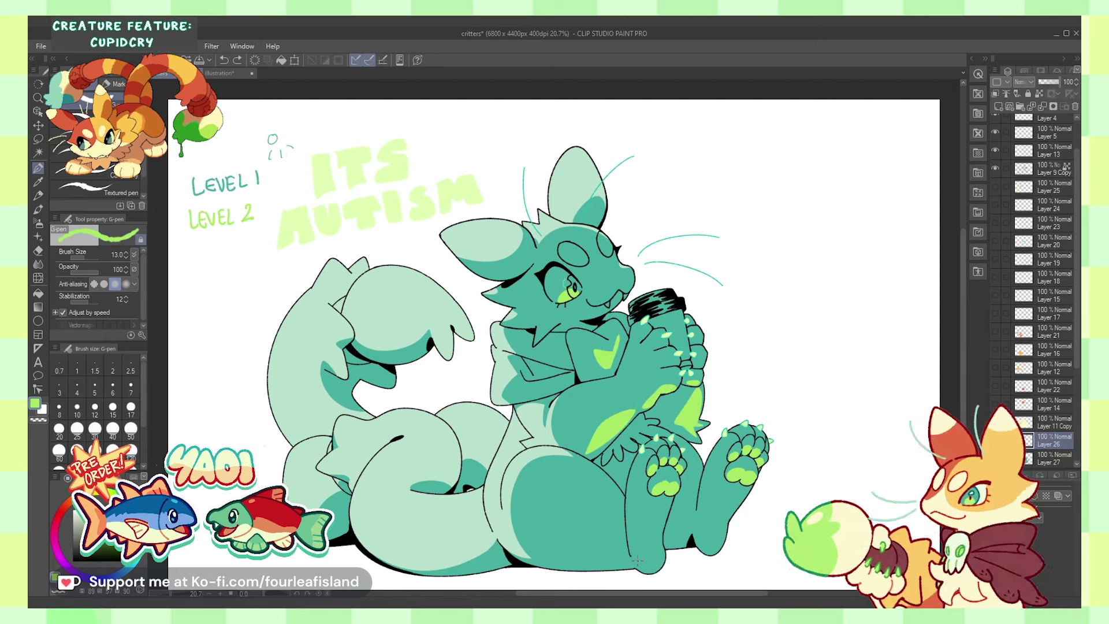
- Outline a light-green marking around the heel of the left-hand foot, redoing the stroke until it fits, and switch to the Fill tool
mouse_move(639, 567)
mouse_down()
mouse_move(637, 526)
mouse_move(650, 557)
mouse_up()
key(ctrl+z)
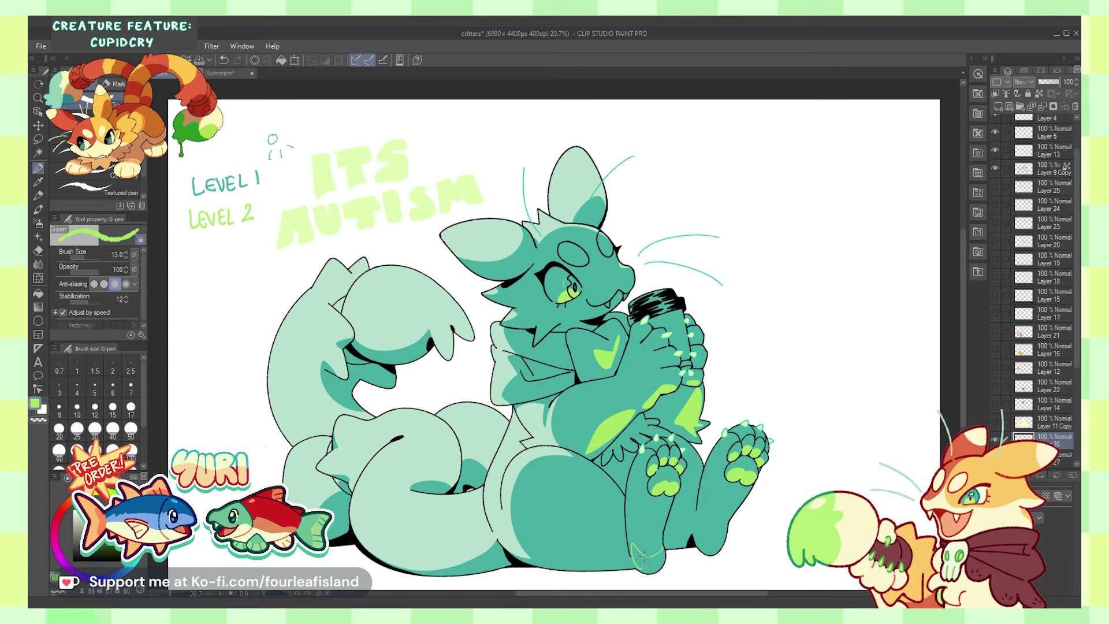
key(ctrl+z)
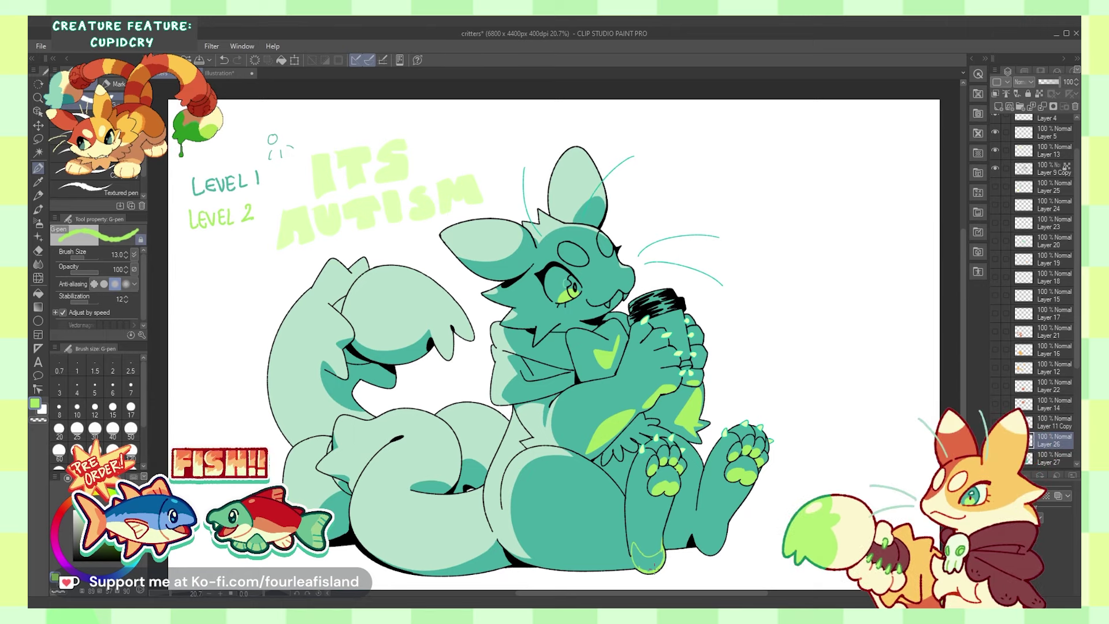
key(g)
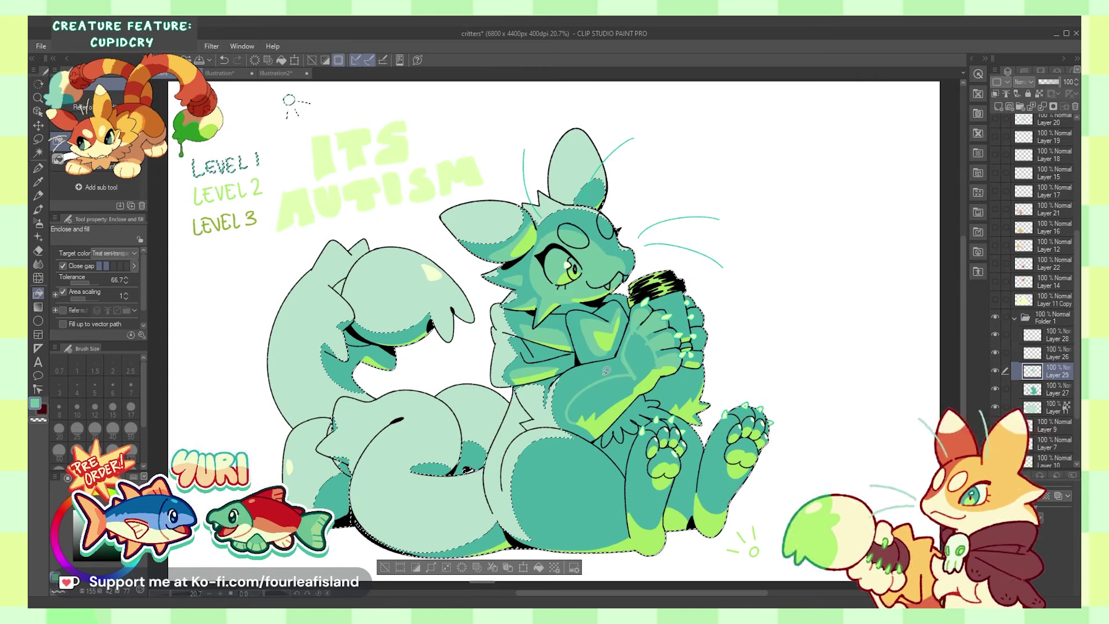
- Fill the enclosed area across the creature's torso and forearm with teal using Enclose and fill
drag(629, 322, 585, 432)
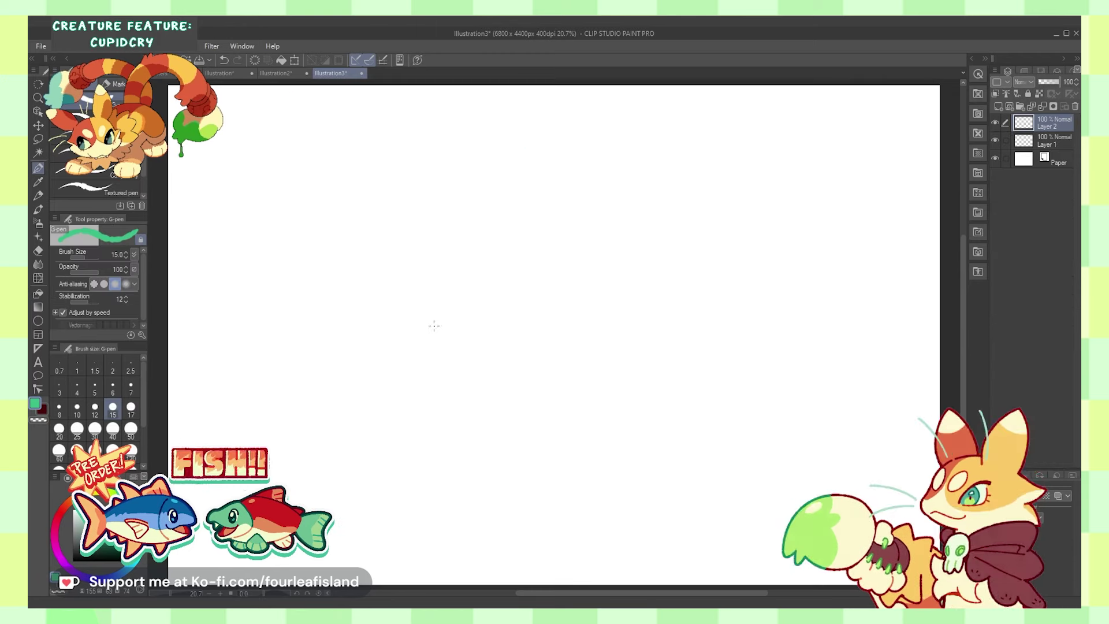
- Sketch a simple round-eared creature with dot eyes and outstretched arms in green on the blank canvas with a size 15 G-pen
mouse_move(462, 282)
mouse_down()
mouse_move(488, 280)
mouse_move(490, 304)
mouse_move(506, 283)
mouse_up()
click(463, 296)
click(483, 294)
mouse_move(462, 325)
mouse_down()
mouse_move(462, 346)
mouse_move(502, 335)
mouse_up()
- Draw a zigzag clump of grass extending from the left side of the creature's body, undoing and redoing misplaced strokes
drag(389, 360, 445, 378)
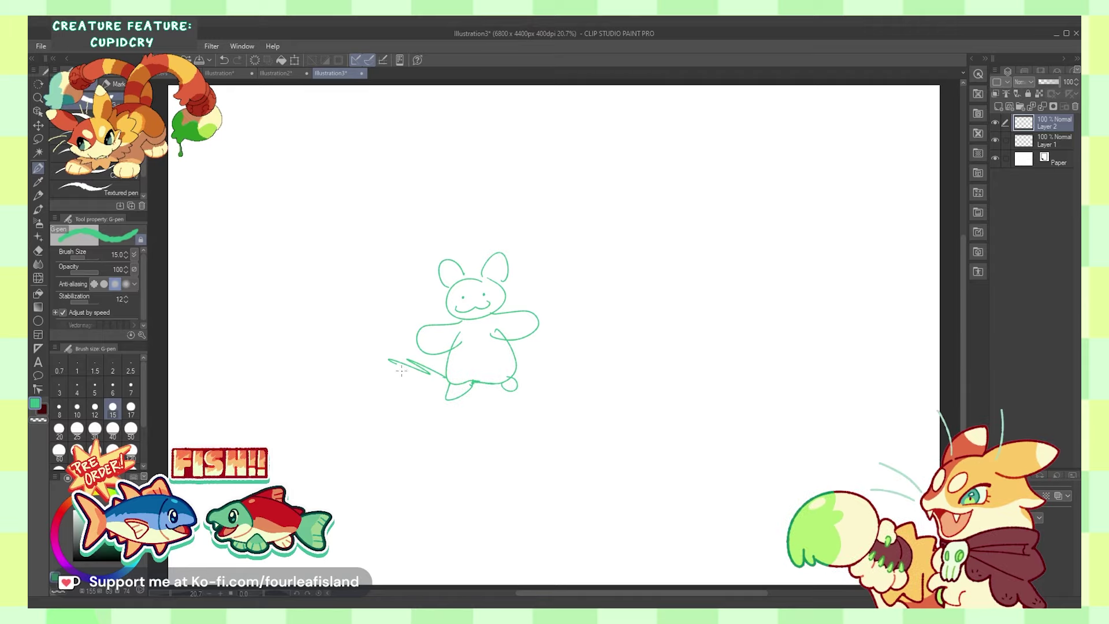
drag(324, 368, 399, 383)
drag(360, 352, 399, 384)
key(ctrl+z)
drag(358, 353, 368, 358)
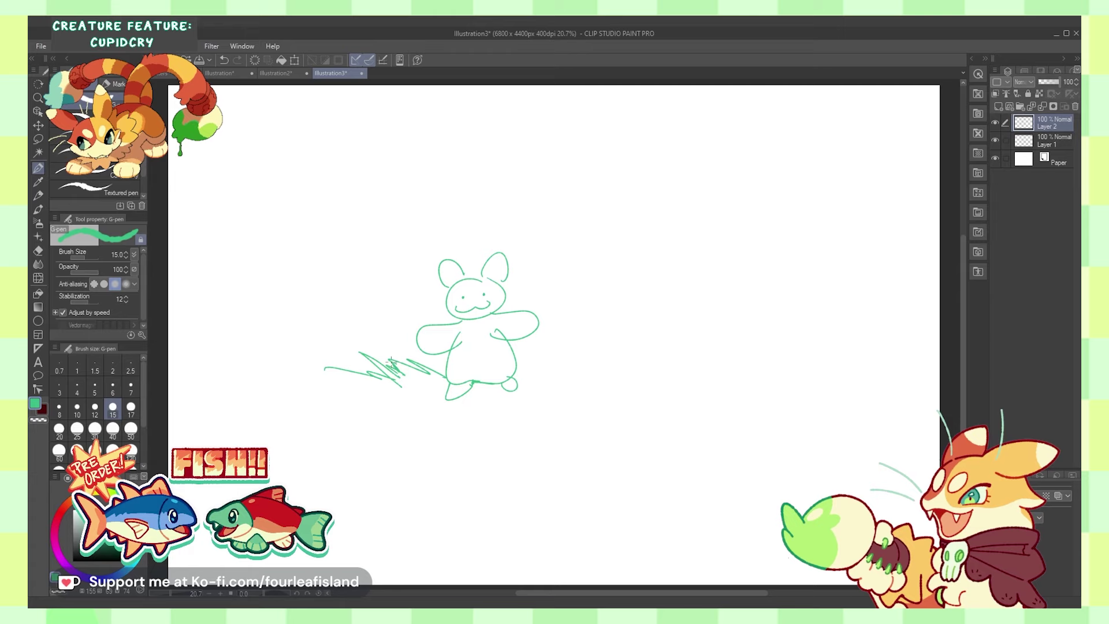
key(ctrl+z)
drag(338, 373, 360, 391)
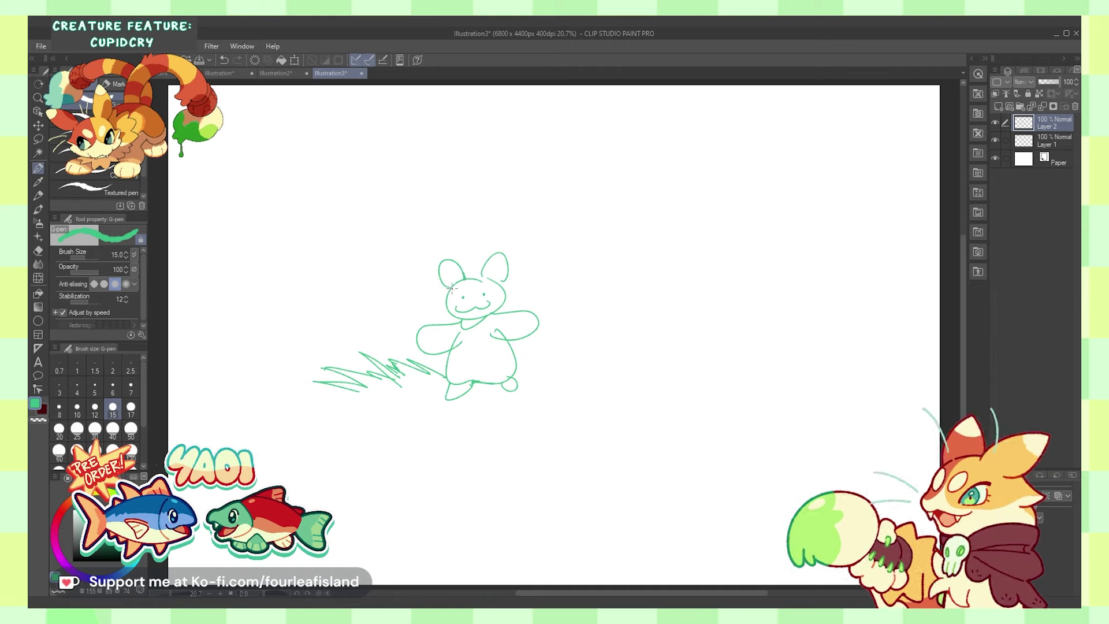
- Undo stray strokes on the creature and fill its neckerchief solid green with Enclose and fill
key(ctrl+z)
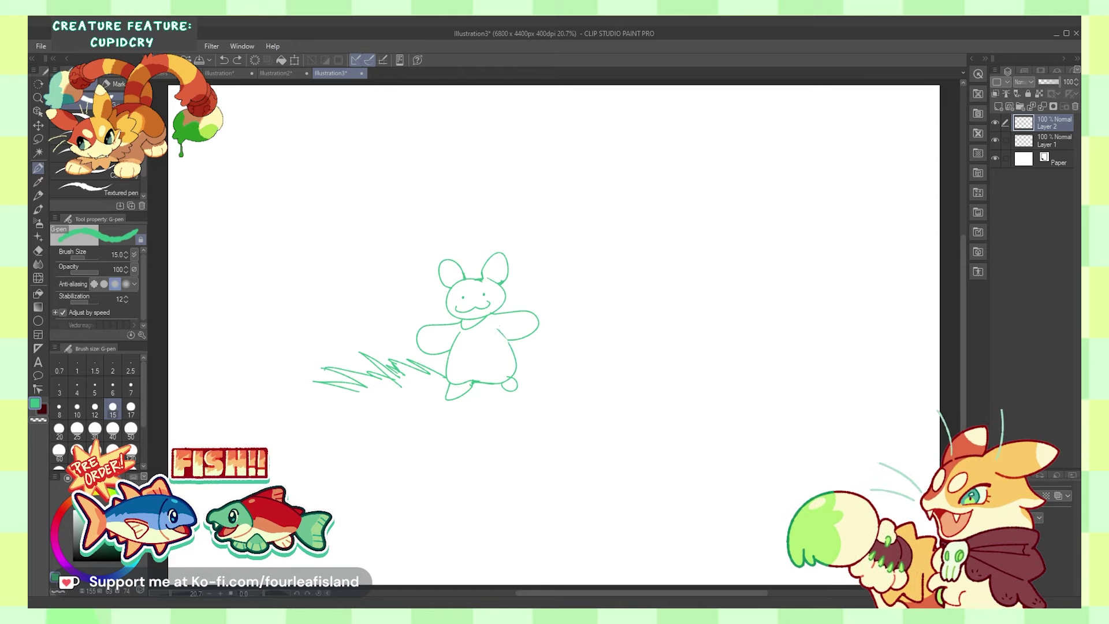
key(ctrl+z)
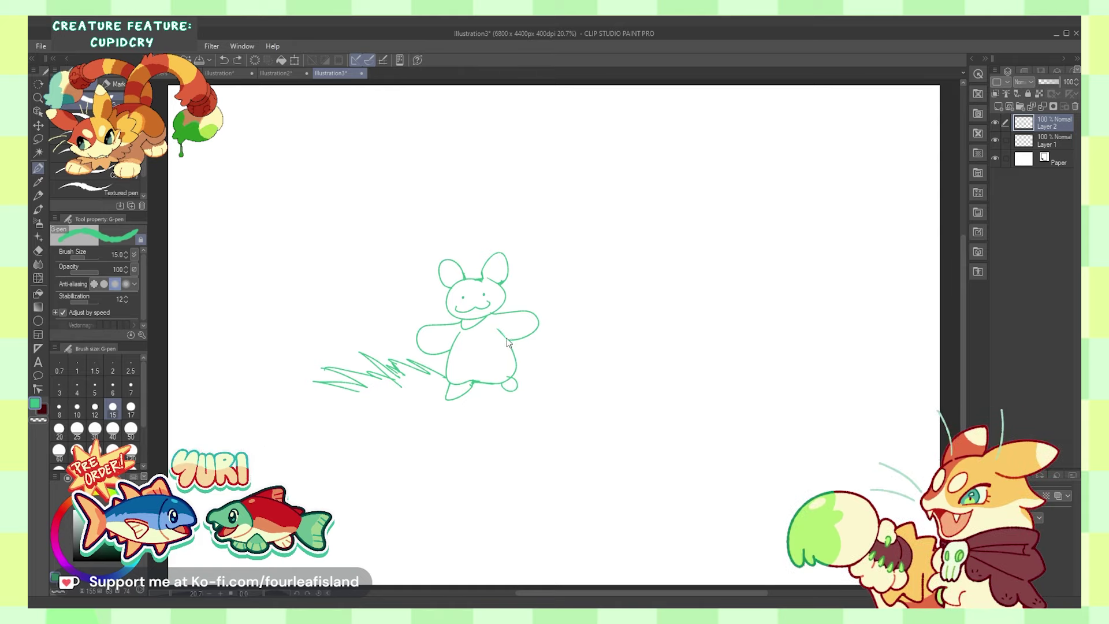
click(40, 295)
drag(463, 319, 460, 317)
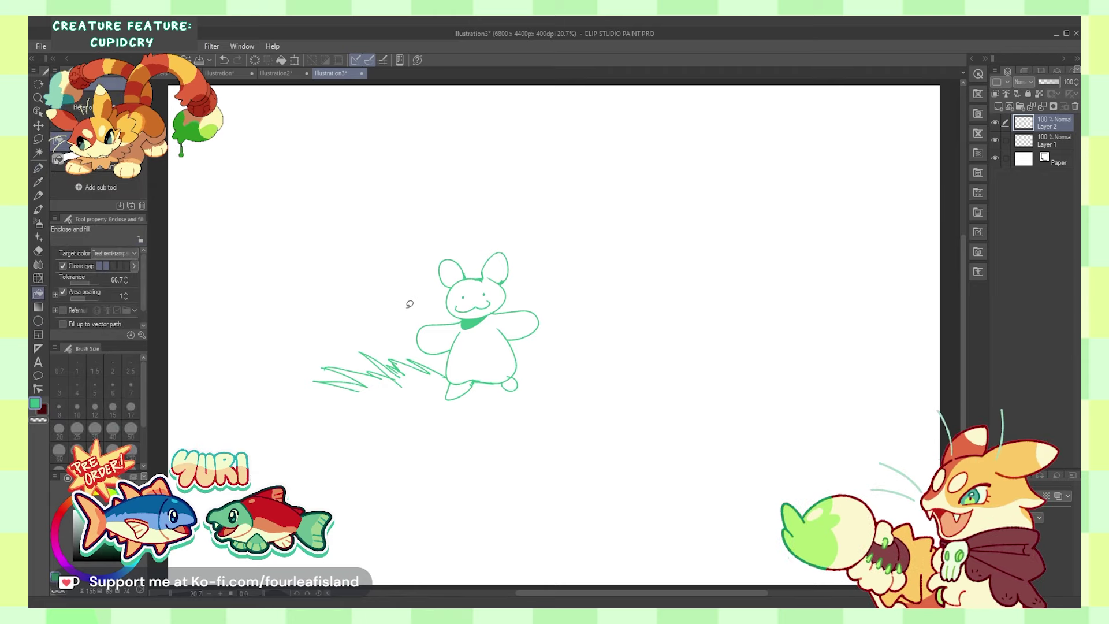
- Erase and redraw the creature's right-hand foot, and extend the zigzag grass on both sides of the body
click(38, 250)
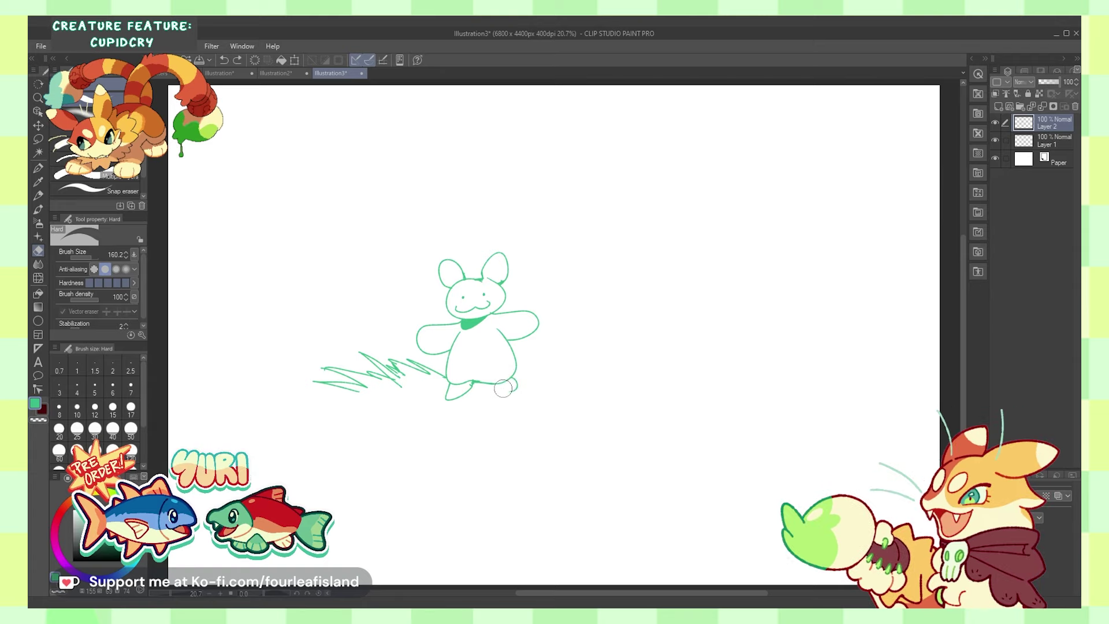
key(p)
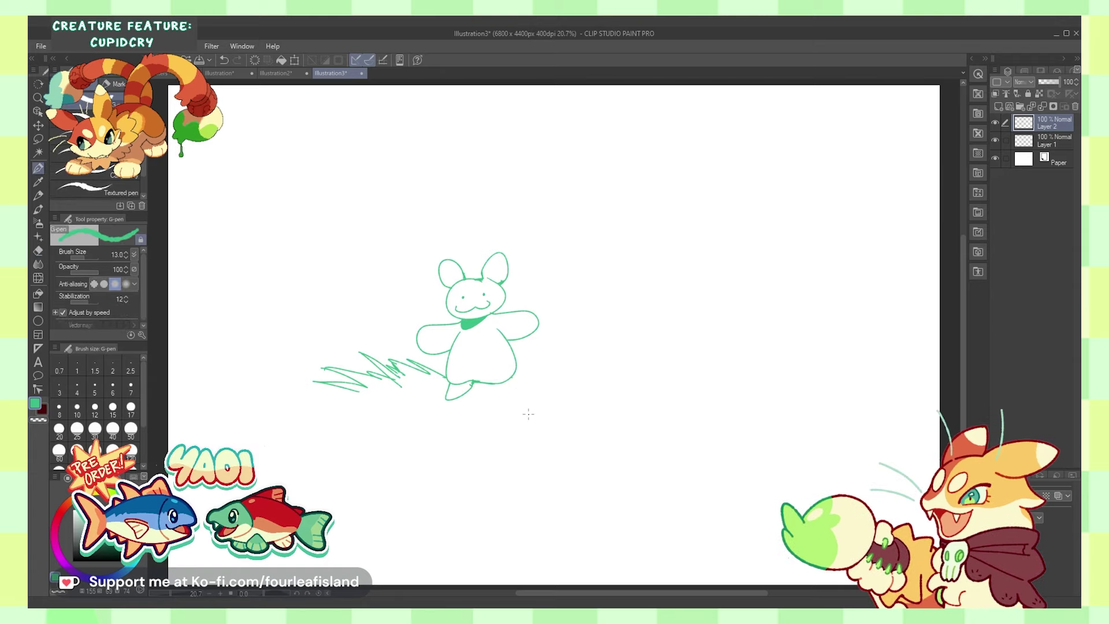
mouse_move(509, 380)
mouse_down()
mouse_move(537, 361)
mouse_move(564, 381)
mouse_move(581, 376)
mouse_move(541, 361)
mouse_move(584, 375)
mouse_move(581, 360)
mouse_move(594, 381)
mouse_move(591, 327)
mouse_move(617, 373)
mouse_up()
key(ctrl+z)
drag(327, 394, 364, 387)
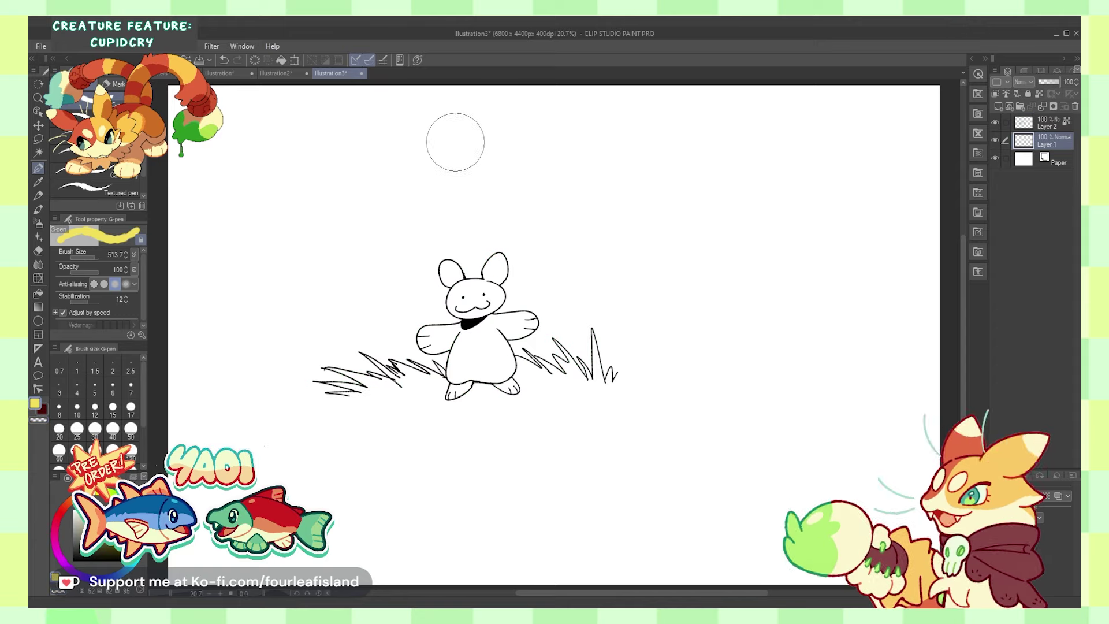
- Paint a round sun above the creature with the G-pen and add three short pale-yellow rays beneath it
click(472, 139)
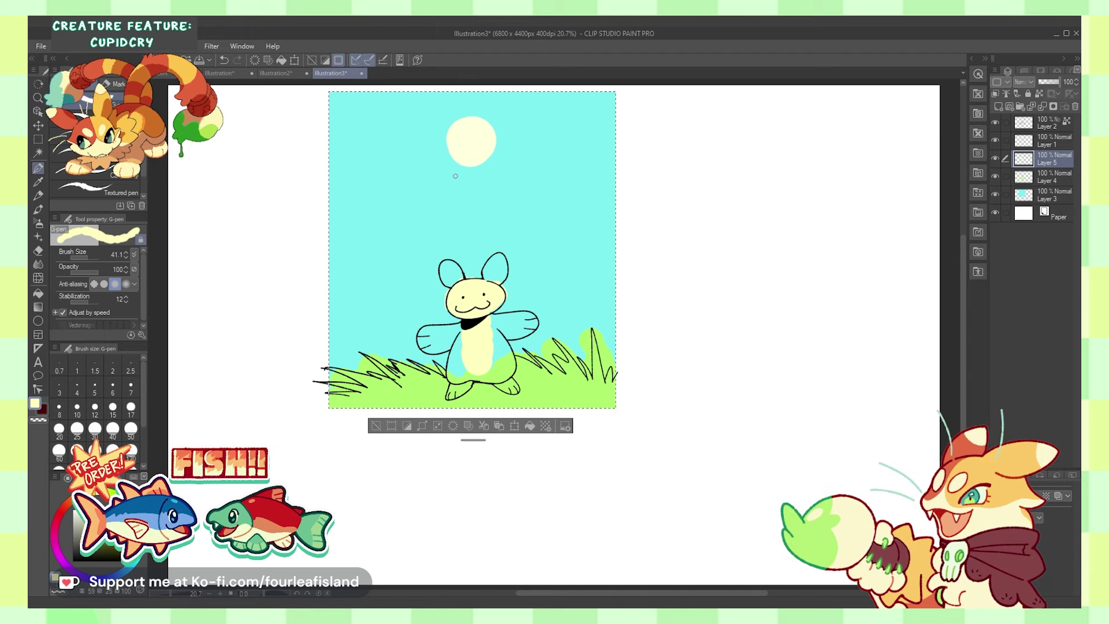
mouse_move(453, 168)
mouse_down()
mouse_move(442, 182)
mouse_move(468, 189)
mouse_up()
drag(495, 167, 502, 181)
- Paint the creature's ears, arms, torso and feet pale yellow on Layer 5 with the G-pen at size 41.1
mouse_move(440, 267)
mouse_down()
mouse_move(454, 278)
mouse_move(505, 270)
mouse_up()
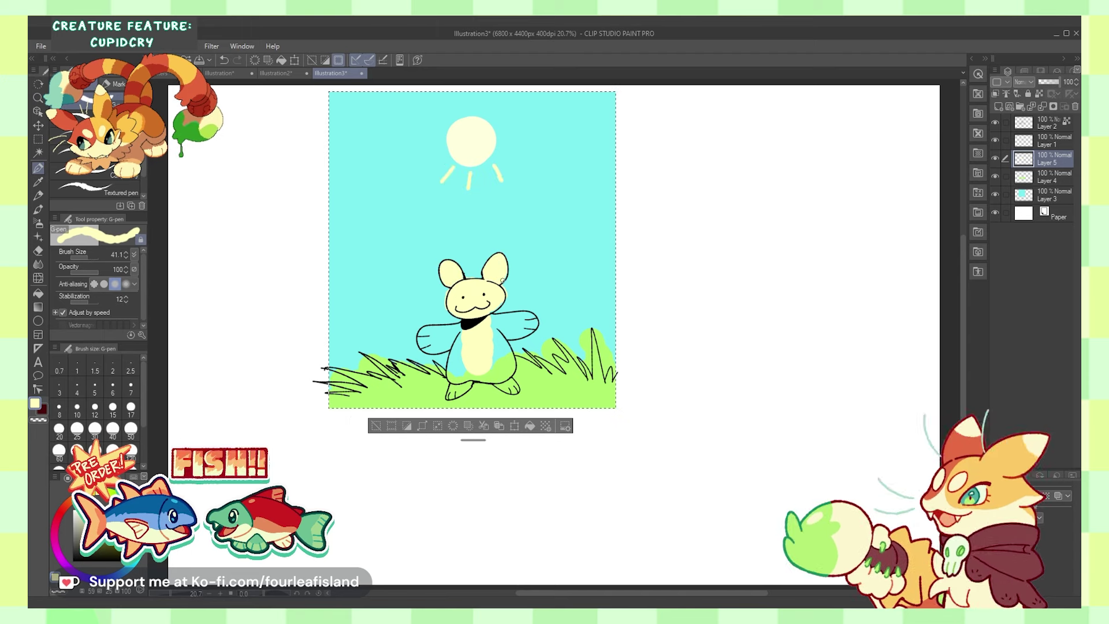
mouse_move(441, 332)
mouse_down()
mouse_move(426, 340)
mouse_move(441, 334)
mouse_move(430, 354)
mouse_move(449, 348)
mouse_move(436, 331)
mouse_up()
key(ctrl+z)
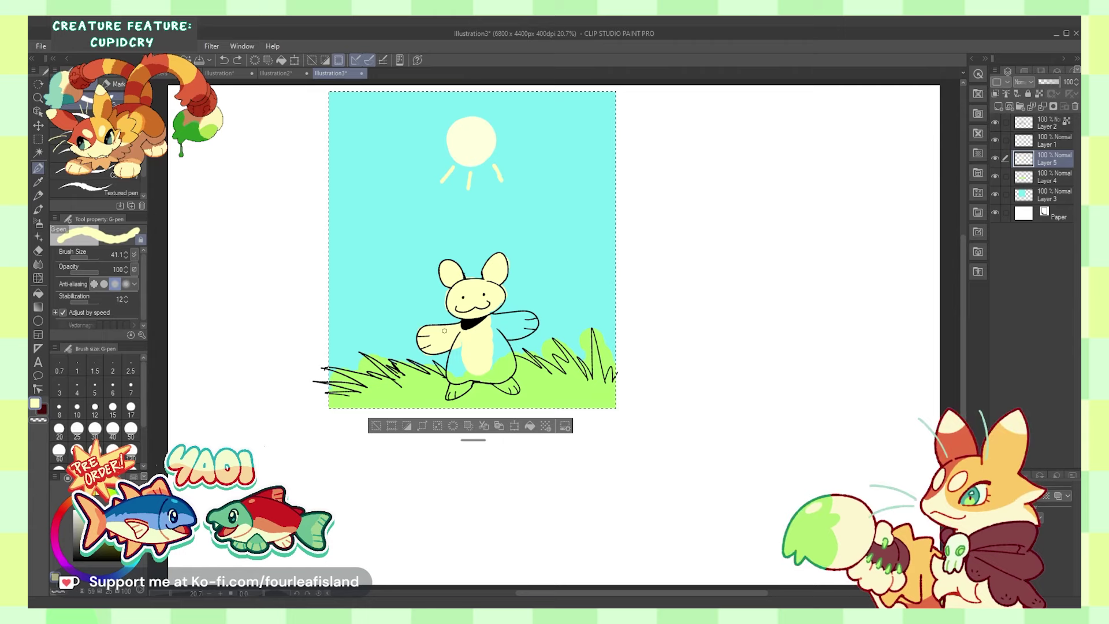
mouse_move(490, 321)
mouse_down()
mouse_move(500, 301)
mouse_move(510, 323)
mouse_move(518, 318)
mouse_move(488, 314)
mouse_up()
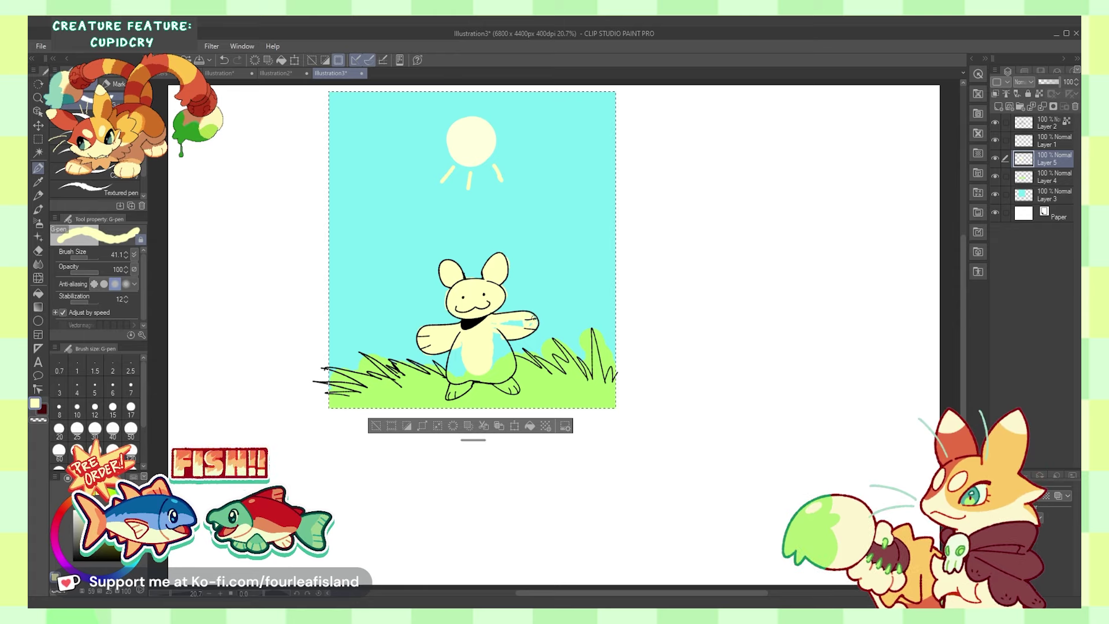
drag(536, 319, 524, 328)
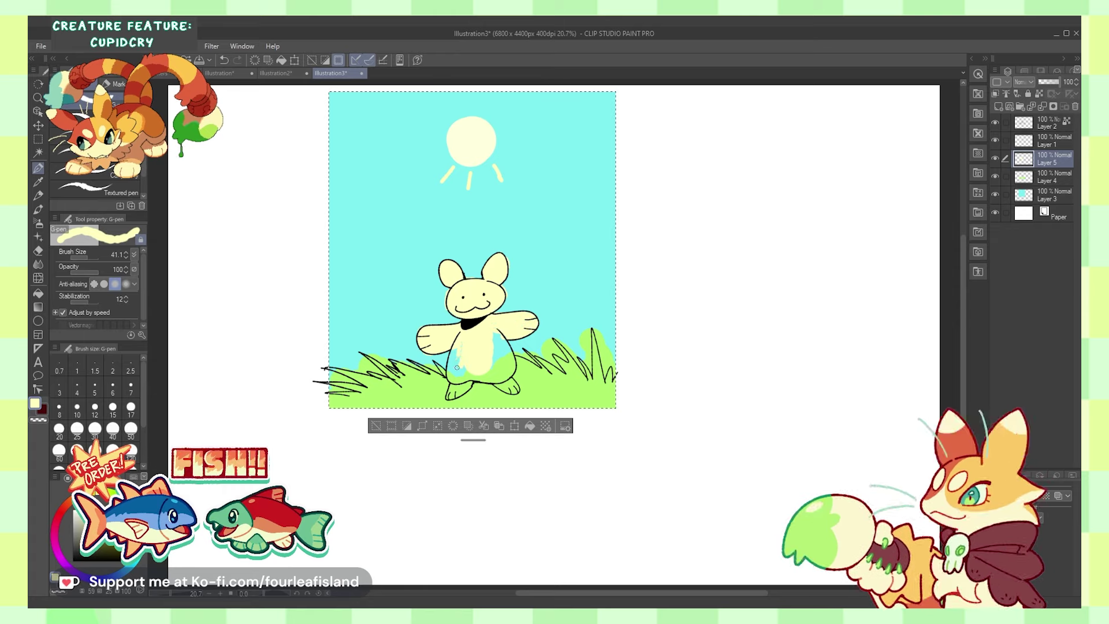
drag(456, 367, 461, 376)
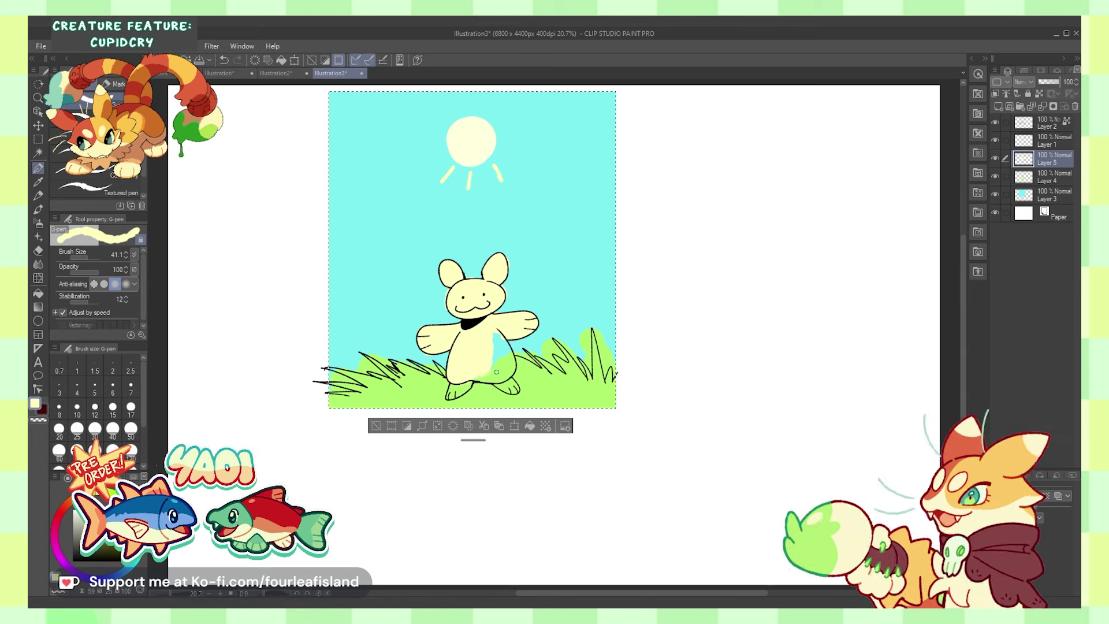
mouse_move(499, 376)
mouse_down()
mouse_move(497, 332)
mouse_move(512, 373)
mouse_move(502, 343)
mouse_move(500, 376)
mouse_up()
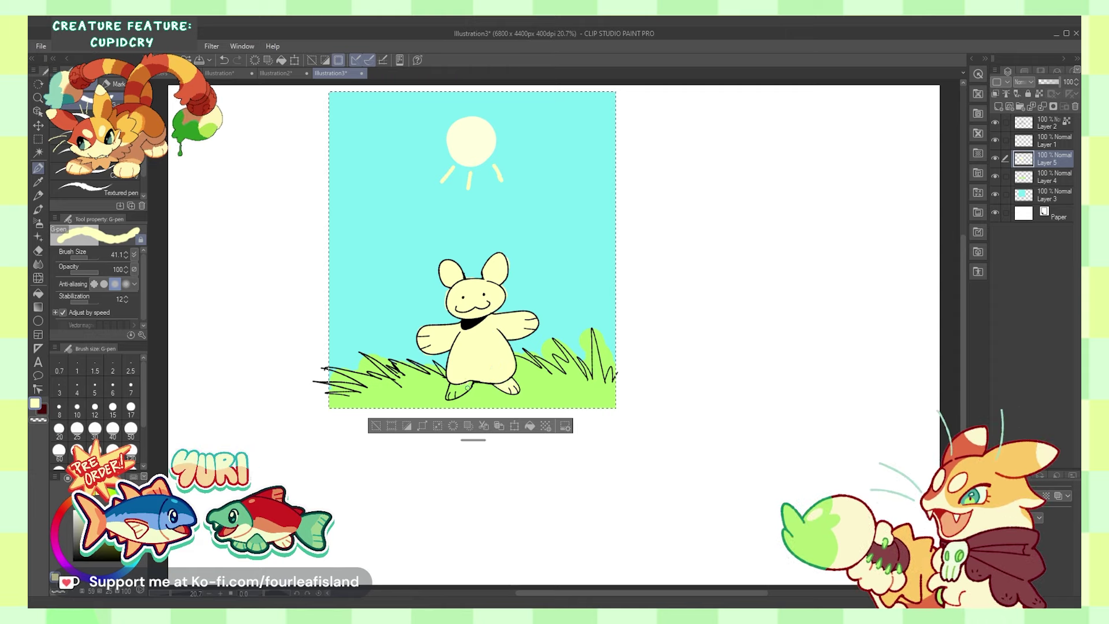
- Lock Layer 5's transparent pixels and paint orange shading under the creature's head and across its upper chest
click(1039, 93)
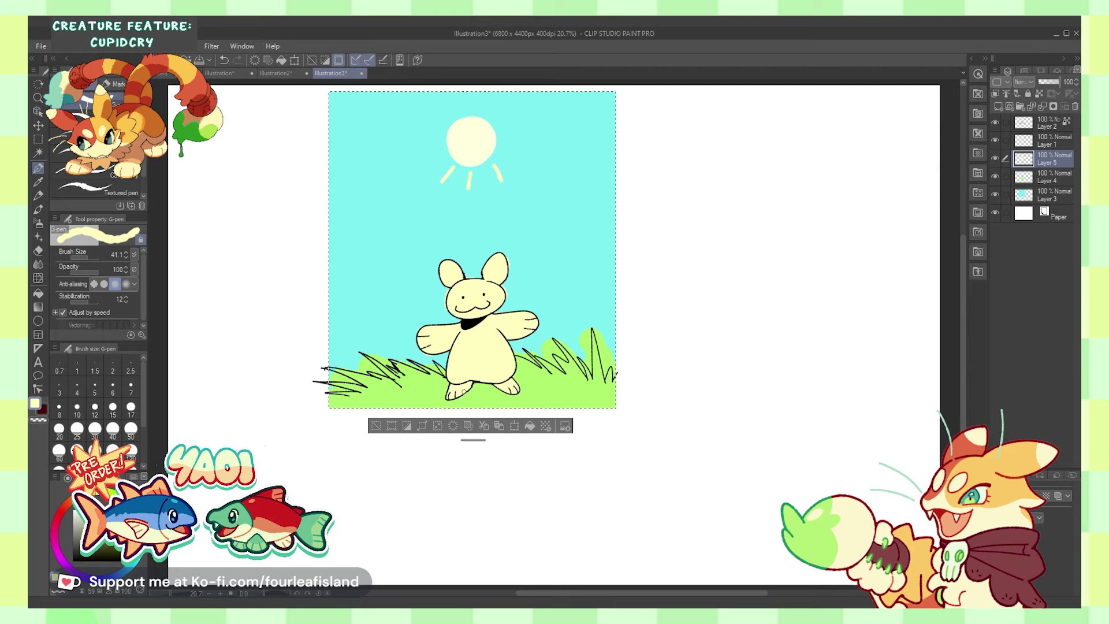
click(103, 514)
mouse_move(507, 314)
mouse_down()
mouse_move(447, 324)
mouse_move(460, 313)
mouse_up()
key(ctrl+z)
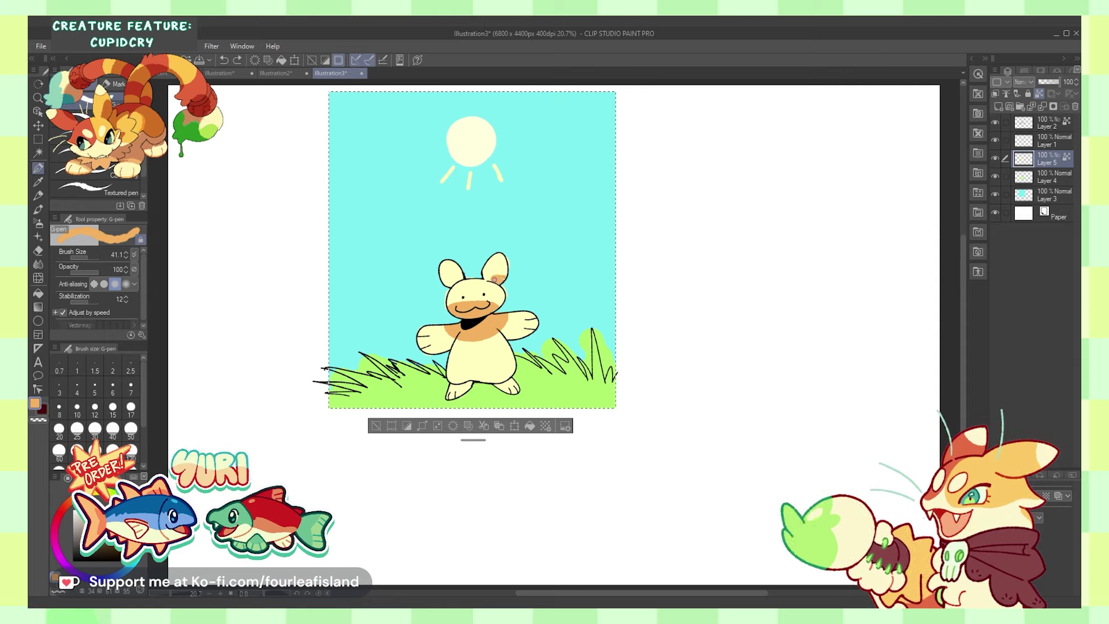
- Shade the lower belly, legs and undersides of the arms orange, undoing the first belly strokes and repainting them
mouse_move(449, 368)
mouse_down()
mouse_move(511, 349)
mouse_move(485, 372)
mouse_move(513, 365)
mouse_move(482, 372)
mouse_move(514, 366)
mouse_move(463, 373)
mouse_move(514, 363)
mouse_move(508, 376)
mouse_up()
key(ctrl+z)
key(ctrl+z)
key(ctrl+z)
key(ctrl+z)
drag(458, 386, 506, 385)
drag(449, 345, 440, 353)
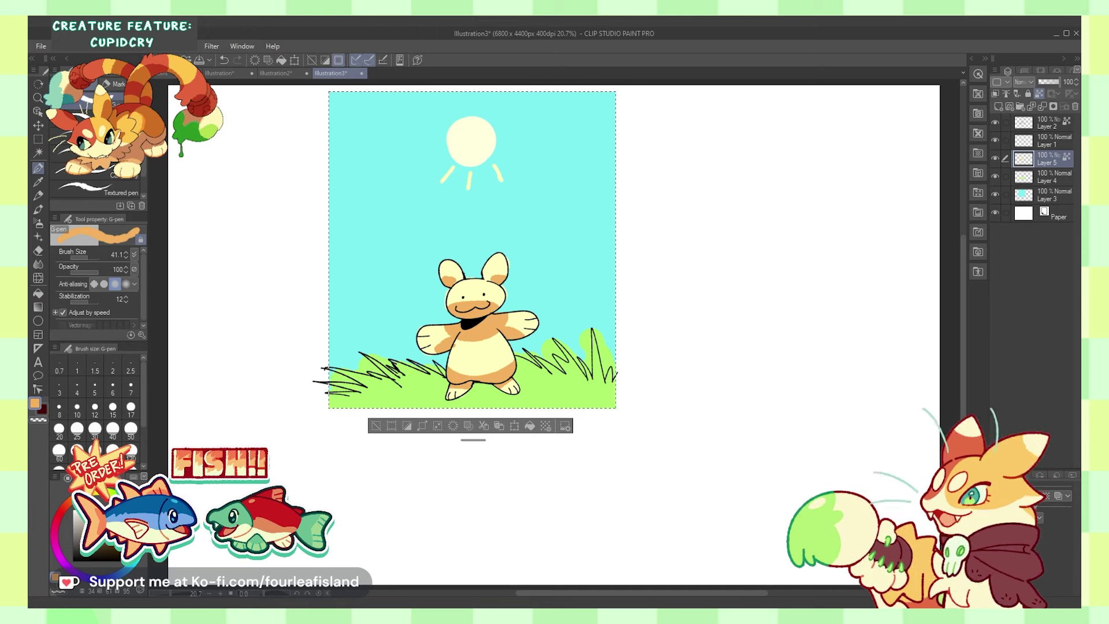
- Draw a darker green oval shadow beneath the creature's feet on Layer 4 and fill it solid
click(135, 507)
click(112, 520)
click(1047, 177)
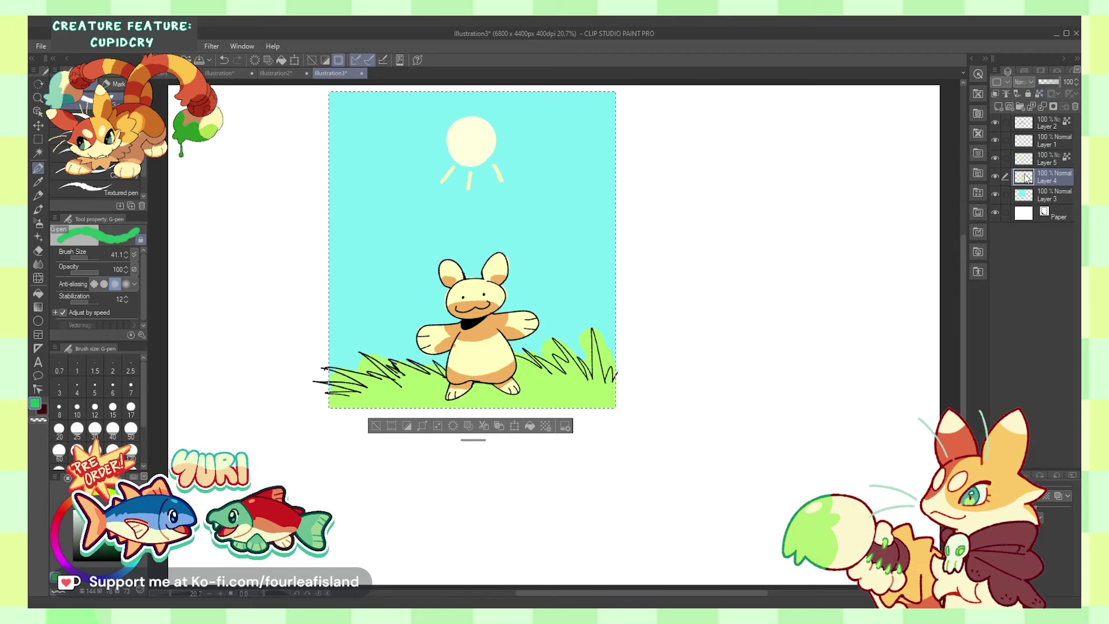
mouse_move(446, 388)
mouse_down()
mouse_move(425, 398)
mouse_move(442, 385)
mouse_up()
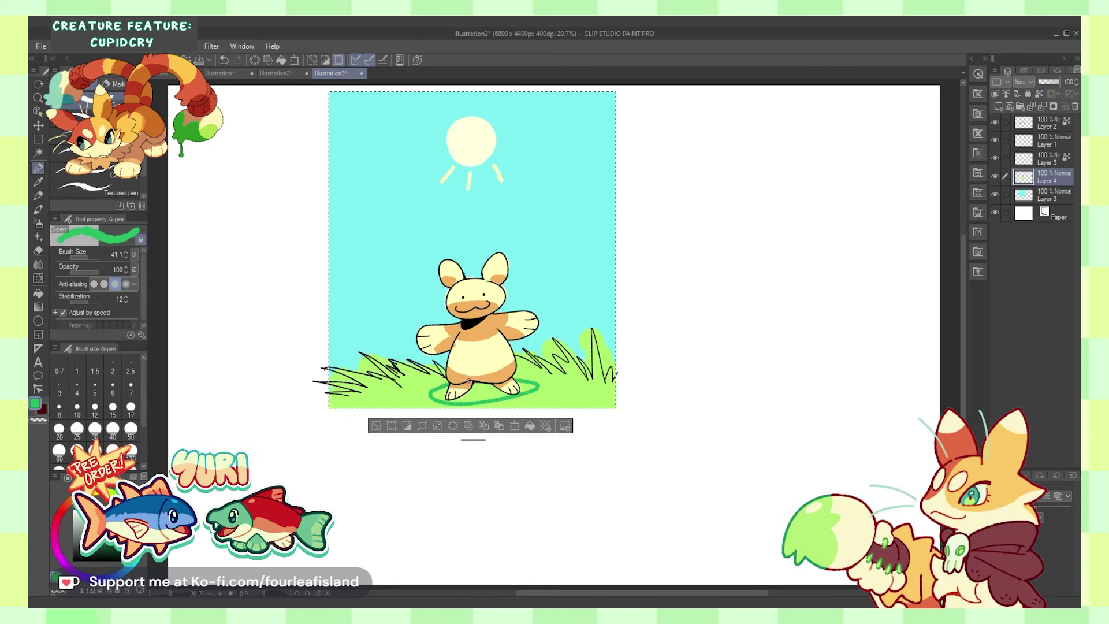
click(38, 294)
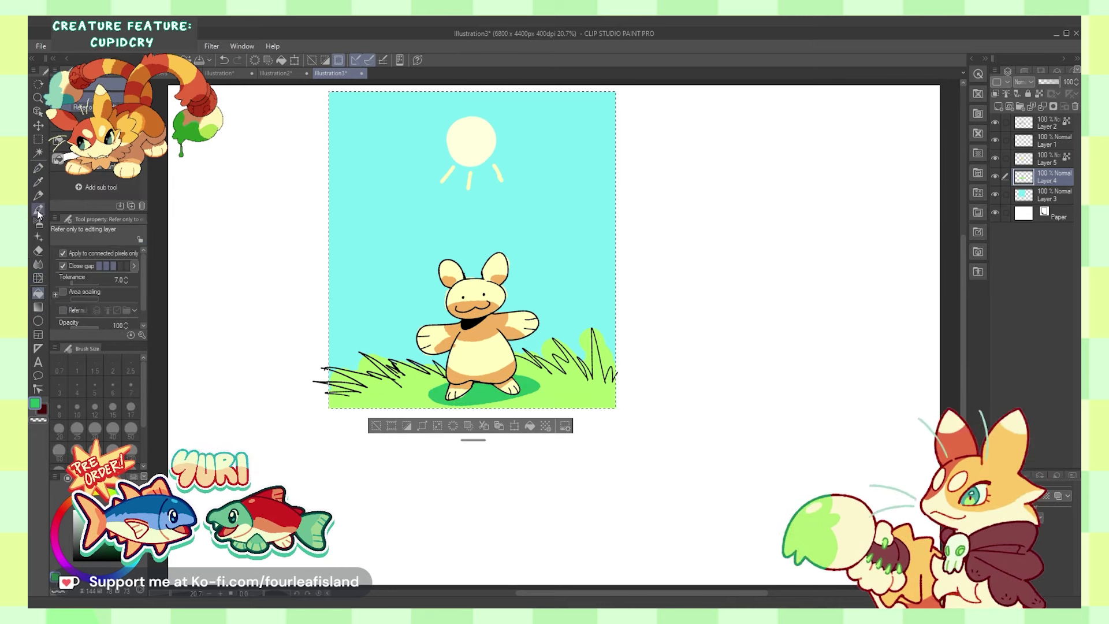
- Unlock Layer 5's transparent pixels and hide Layer 4 to check what it contains
click(38, 168)
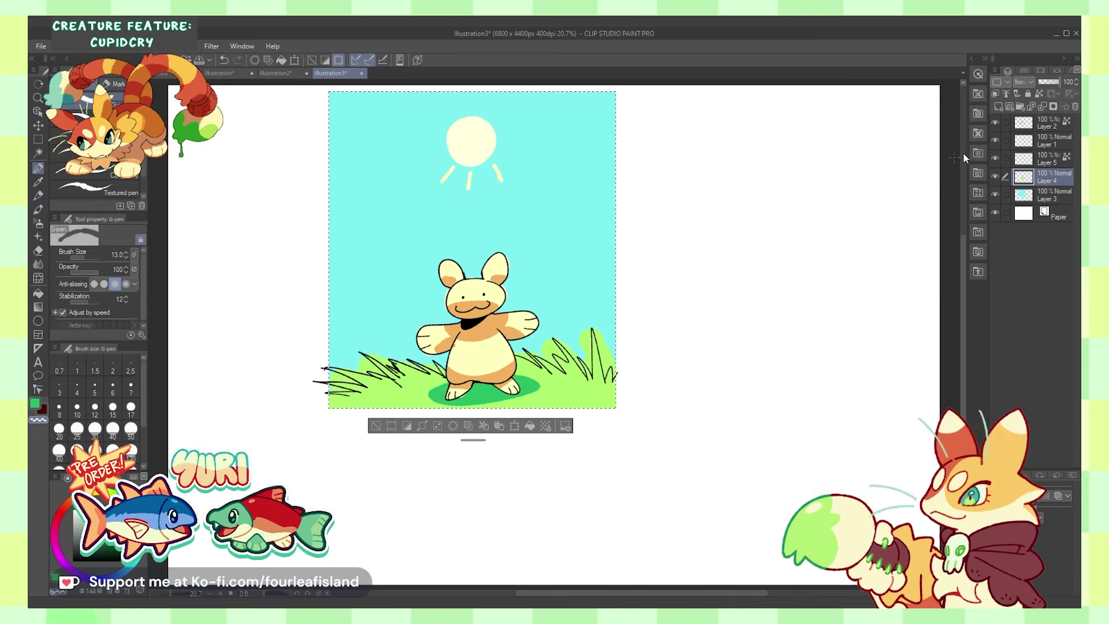
click(1008, 140)
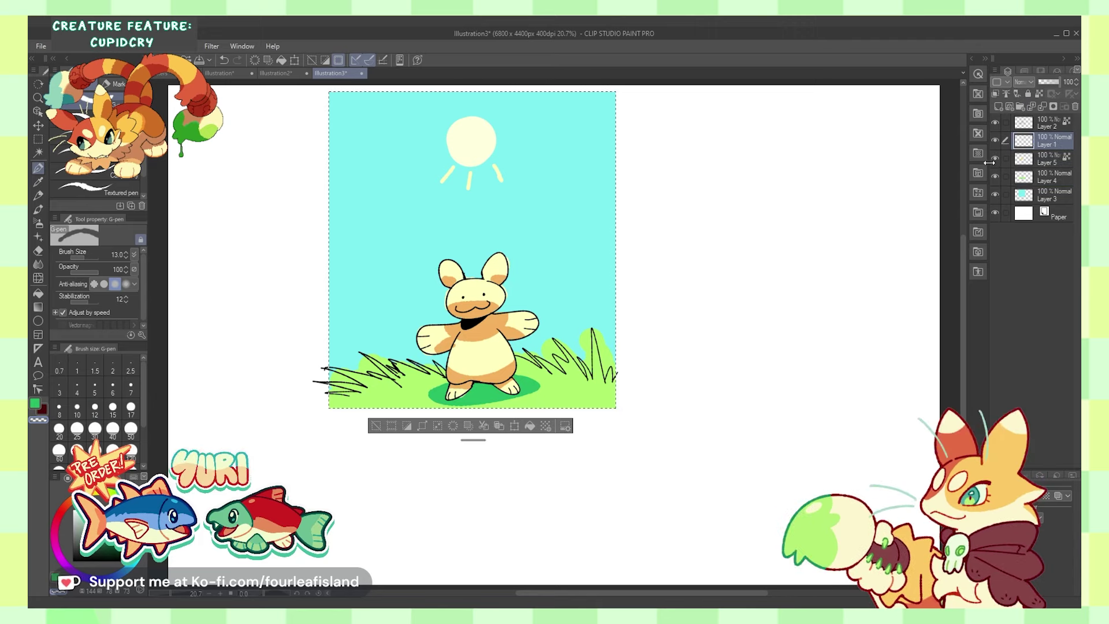
click(998, 156)
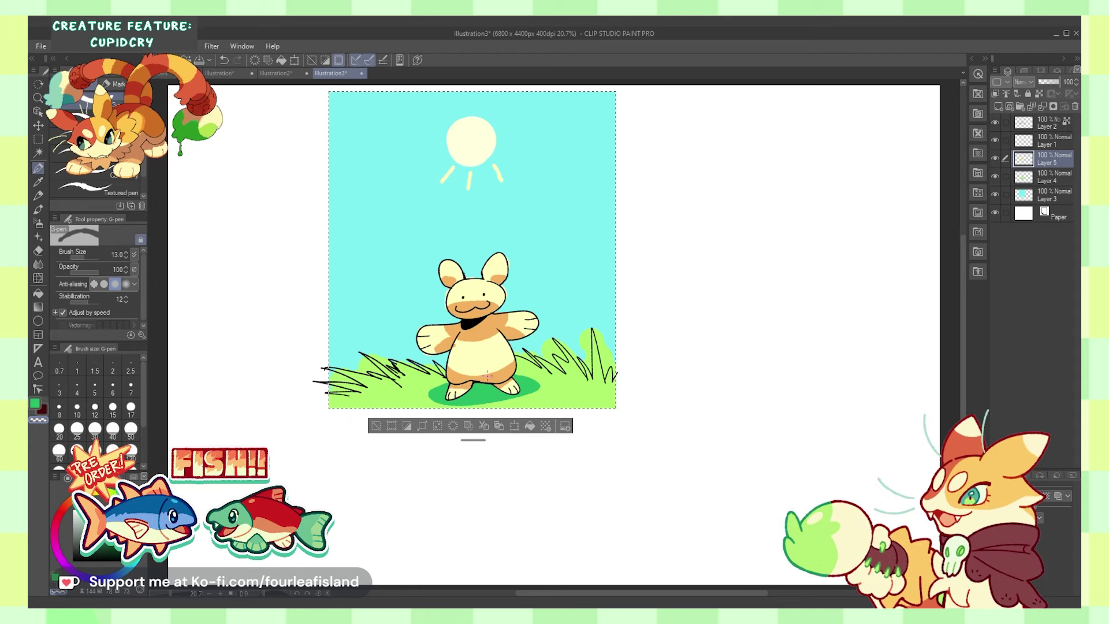
click(998, 176)
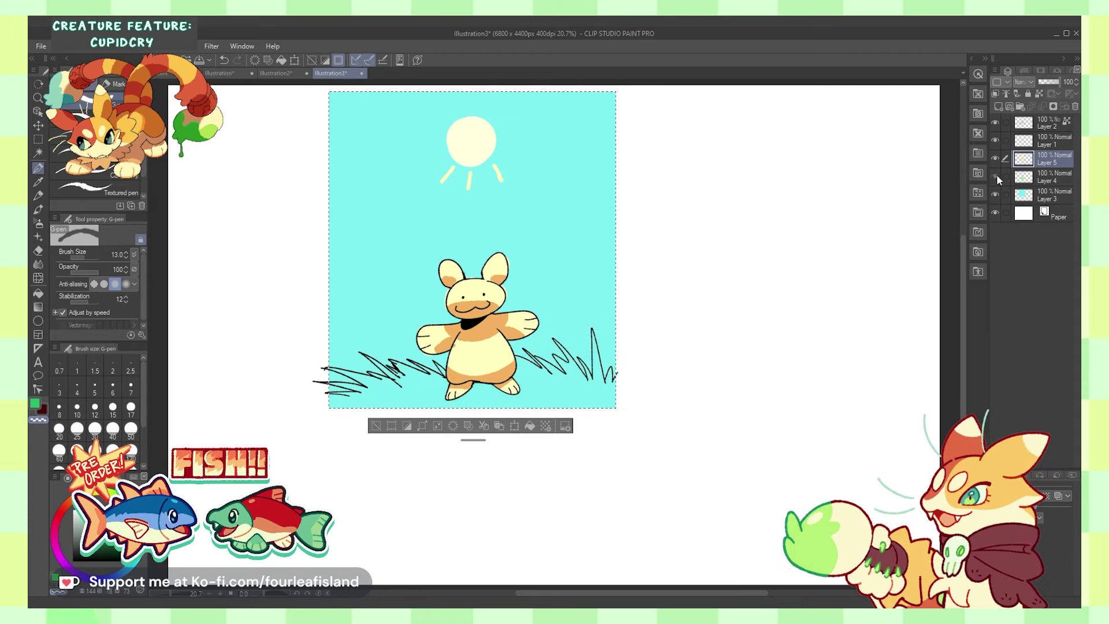
- Show Layer 4 again, keep Layer 5 active, and sample the sun's pale yellow as the drawing colour
click(1027, 160)
key(i)
click(472, 141)
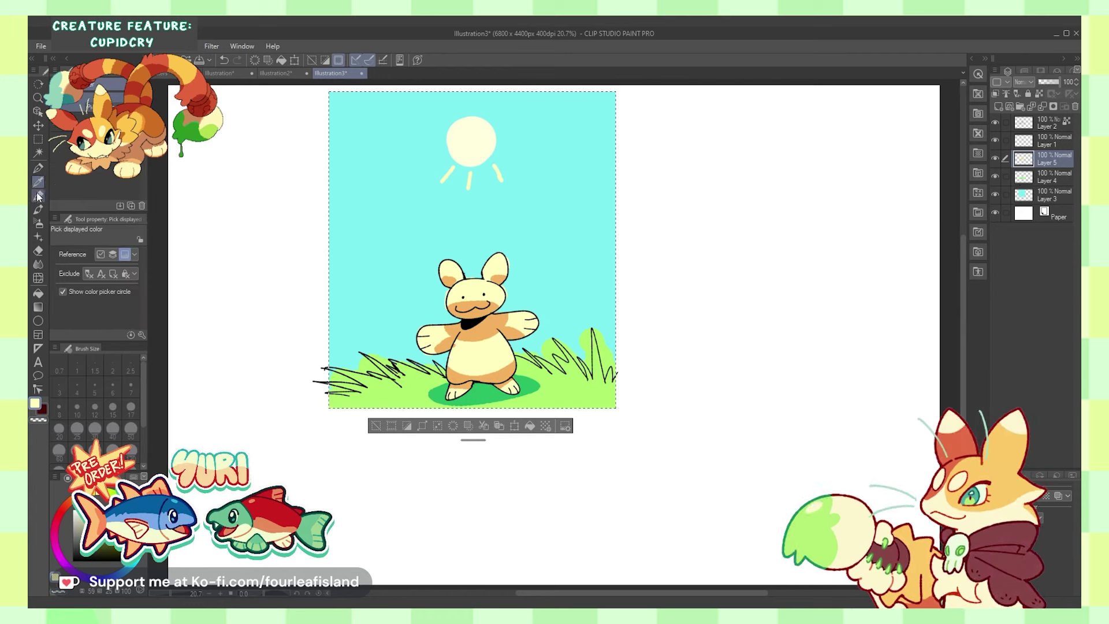
- Sample the grass's light green as the drawing colour for the G-pen
click(38, 168)
click(88, 258)
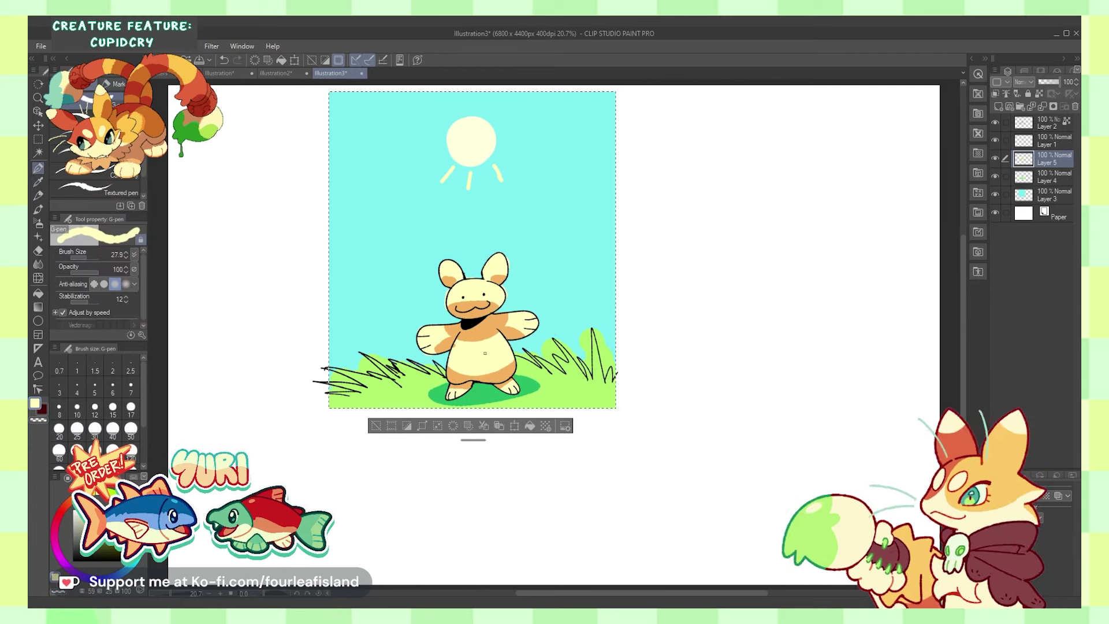
key(i)
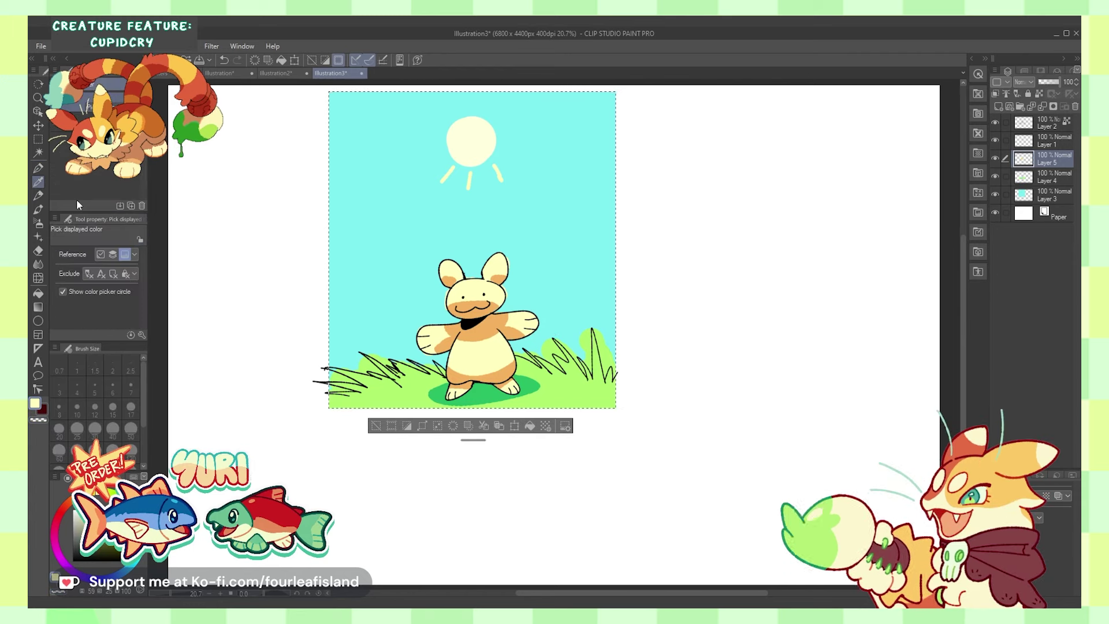
click(580, 388)
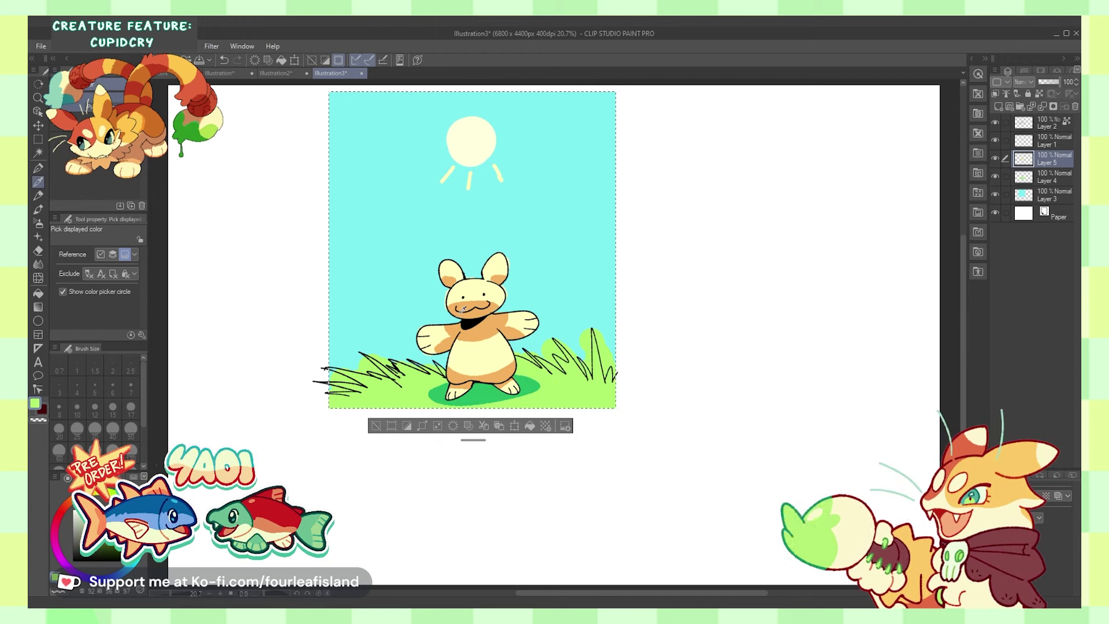
key(p)
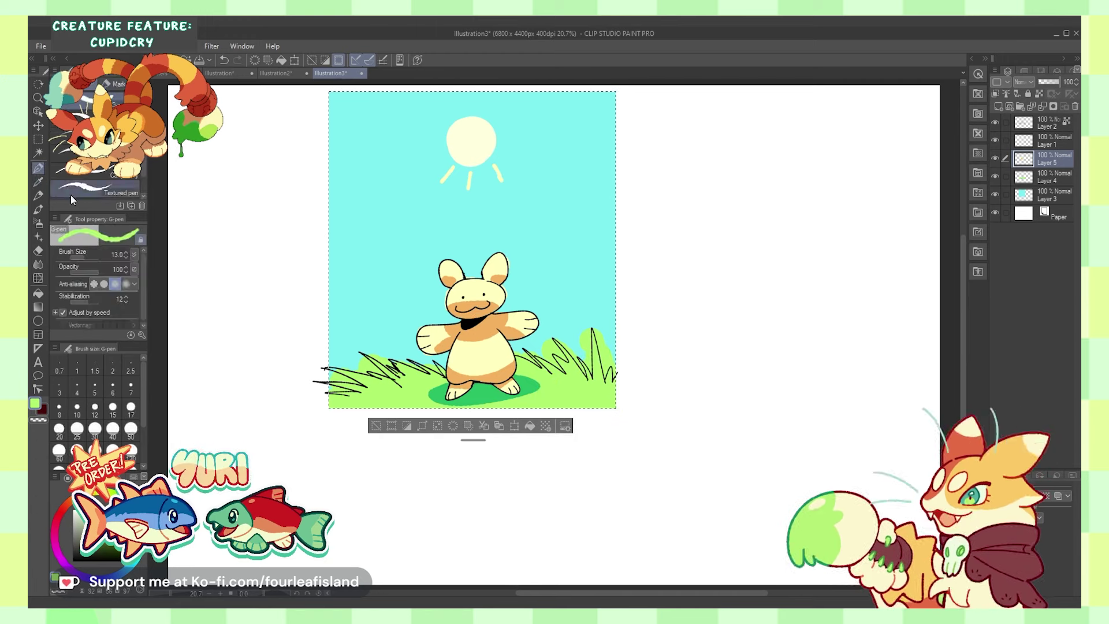
drag(569, 302, 563, 308)
mouse_move(568, 299)
mouse_down()
mouse_move(573, 307)
mouse_move(559, 309)
mouse_move(562, 296)
mouse_up()
key(ctrl+z)
key(ctrl+z)
- Lighten the drawing colour to pale yellow-green and try a thin upward arrow above the grass beside the creature, undoing the strokes
click(92, 492)
click(90, 510)
key(ctrl+z)
key(ctrl+z)
mouse_move(546, 253)
mouse_down()
mouse_move(551, 310)
mouse_move(561, 290)
mouse_up()
key(ctrl+z)
key(ctrl+z)
mouse_move(572, 337)
mouse_down()
mouse_move(570, 287)
mouse_move(578, 293)
mouse_up()
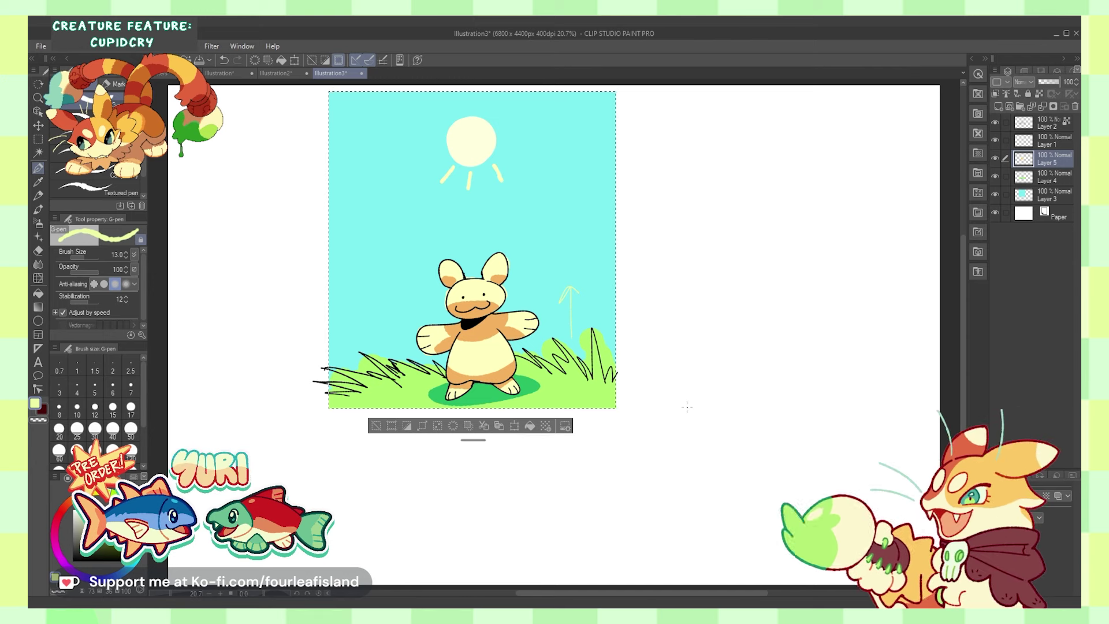
key(ctrl+z)
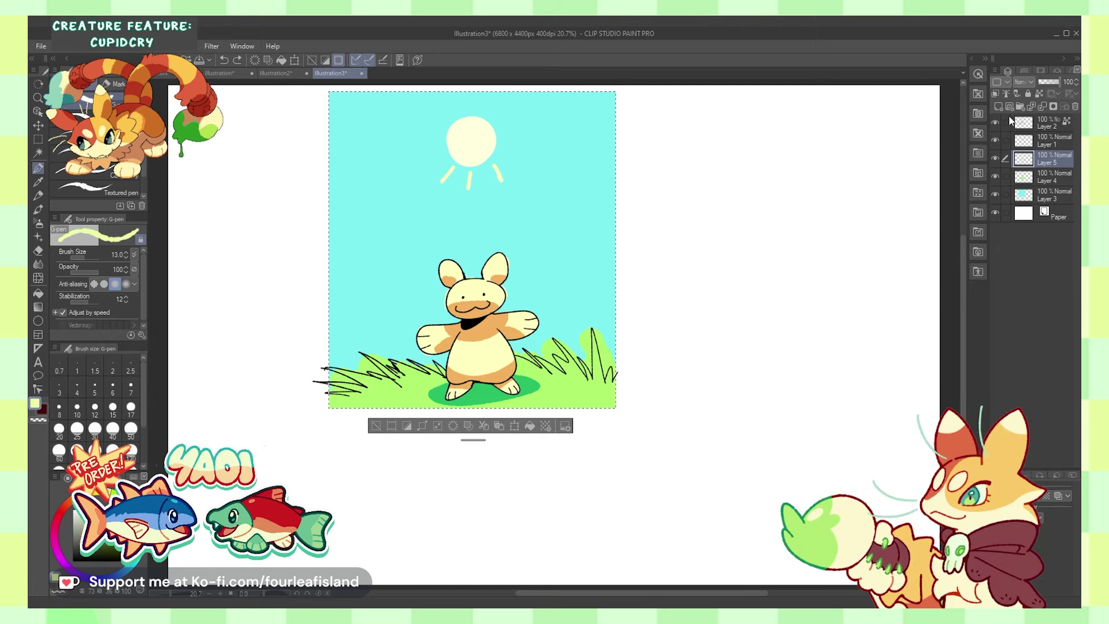
- Add a new layer above Layer 5, try a pale reflected-light stroke under the chin, and set the brush size to 33.9 for an upward arrow
click(997, 107)
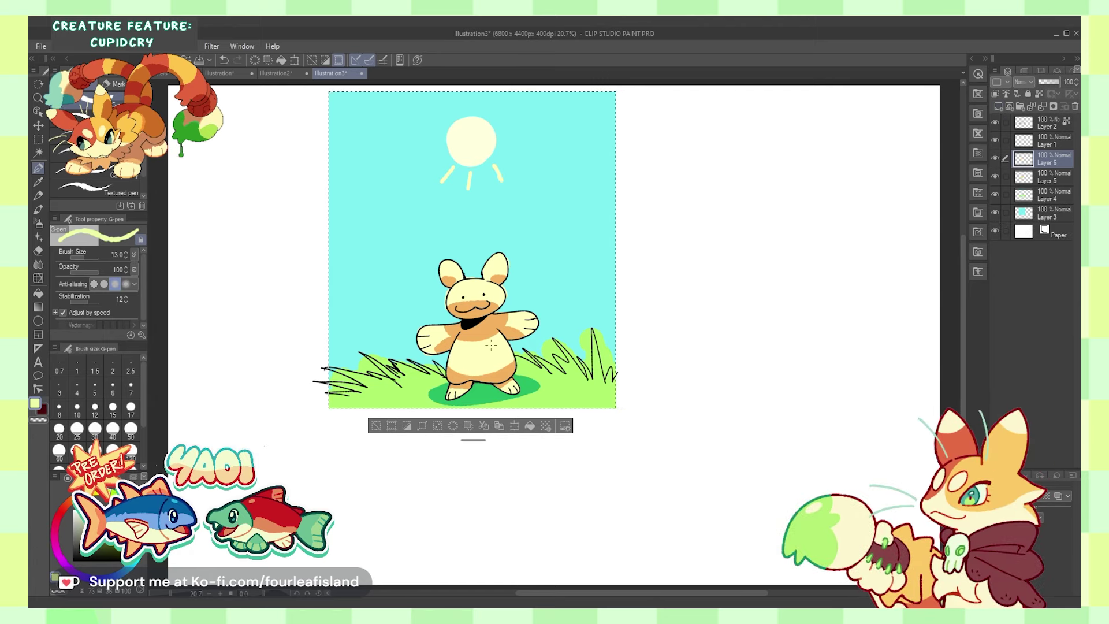
drag(460, 313, 476, 315)
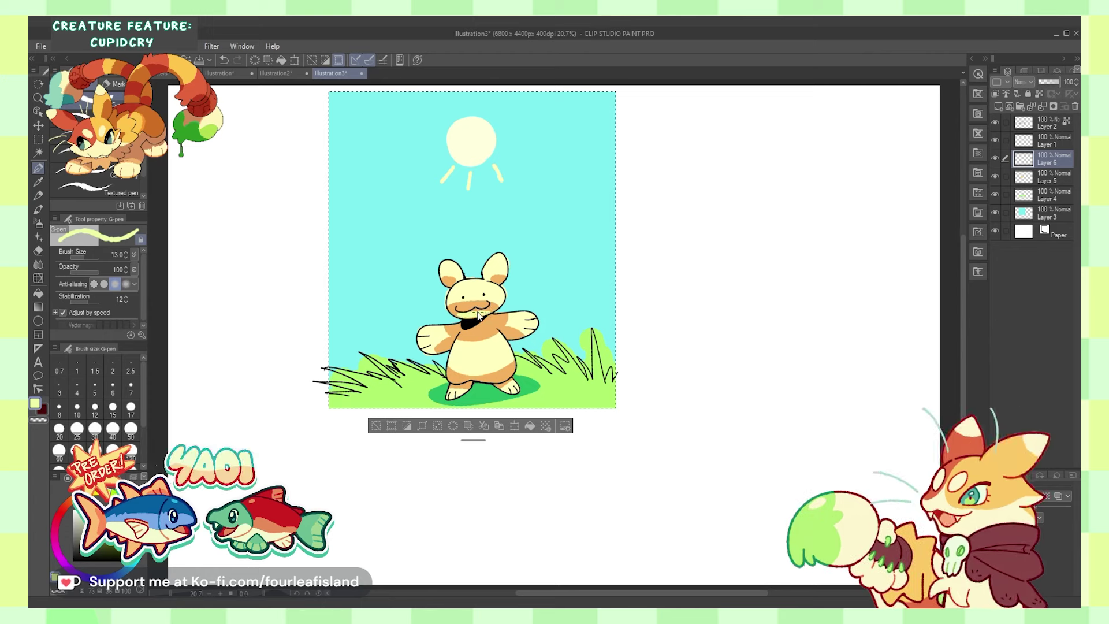
key(ctrl+z)
click(86, 257)
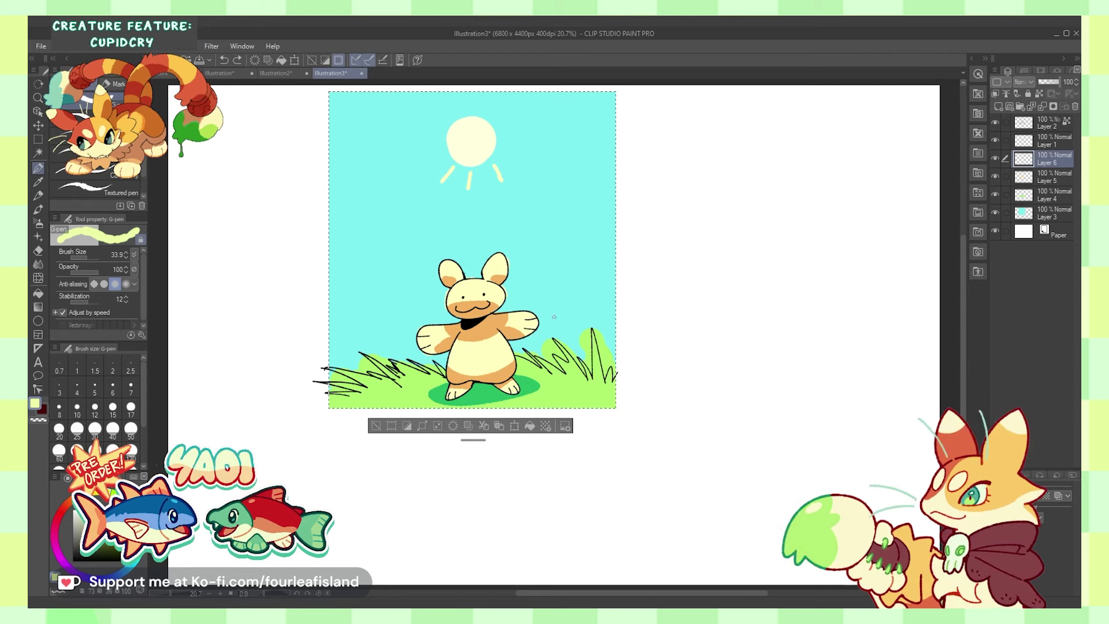
drag(382, 339, 385, 294)
drag(373, 314, 394, 306)
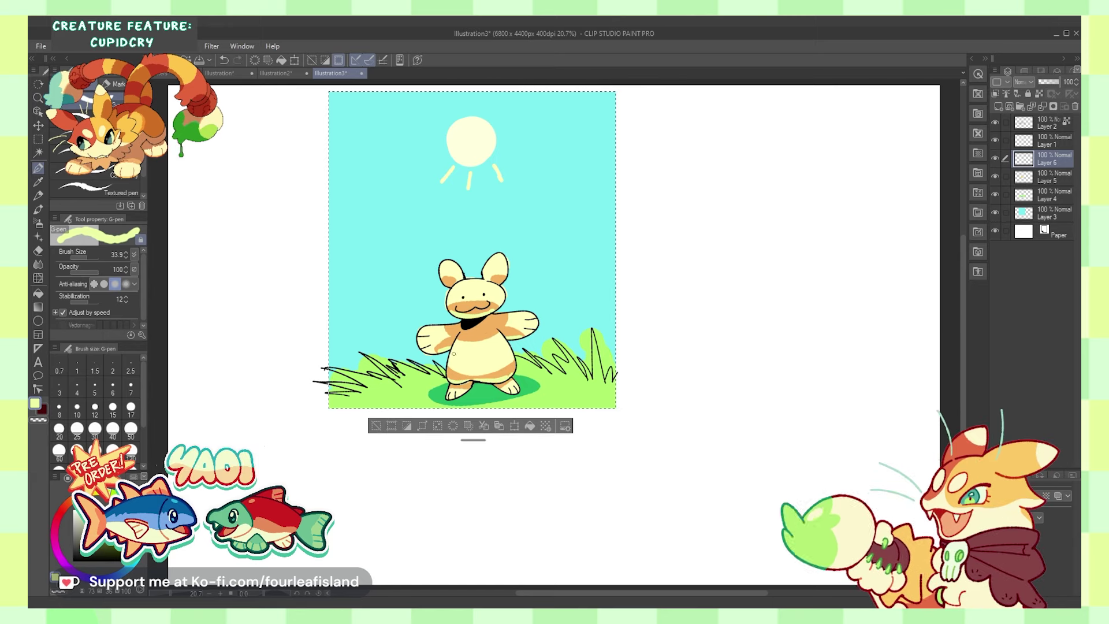
- Sample the creature's orange shading, try it with the G-pen at size 27.9, and undo the last change
click(38, 182)
click(480, 332)
click(37, 170)
click(86, 257)
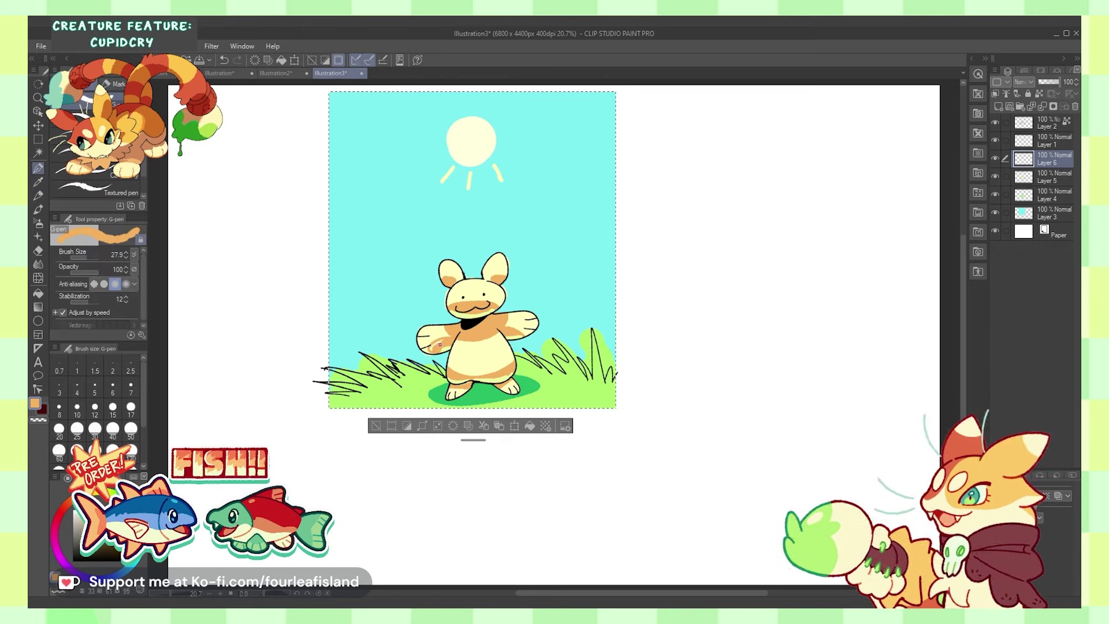
key(ctrl+z)
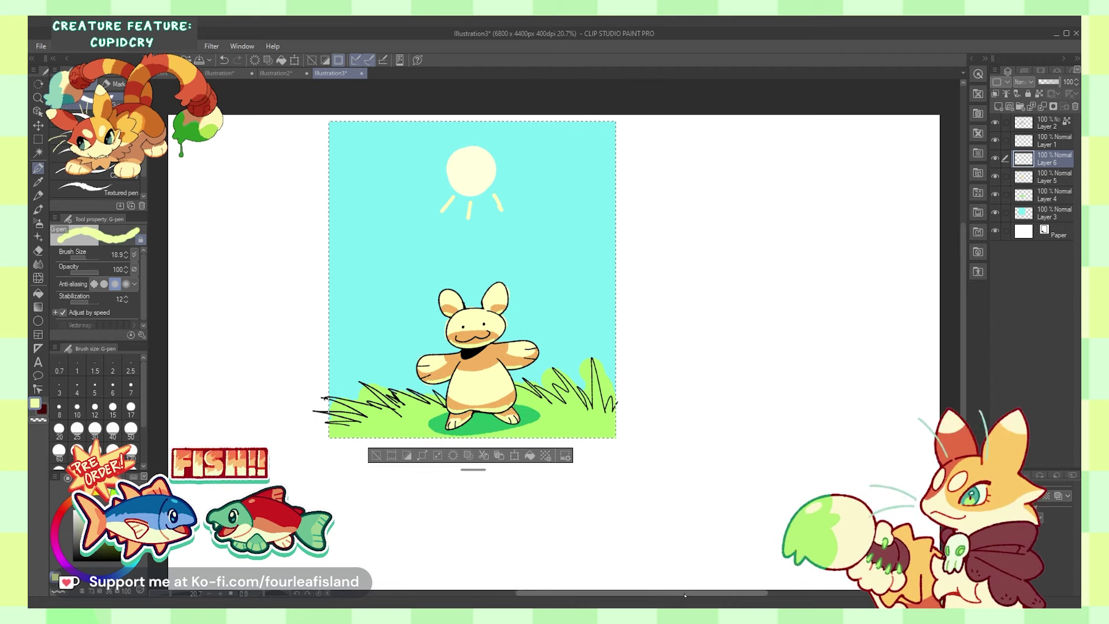
- Paint a cream base colour over the second creature's lower body and bent arm, reducing the brush size to 89.5
drag(674, 593, 690, 592)
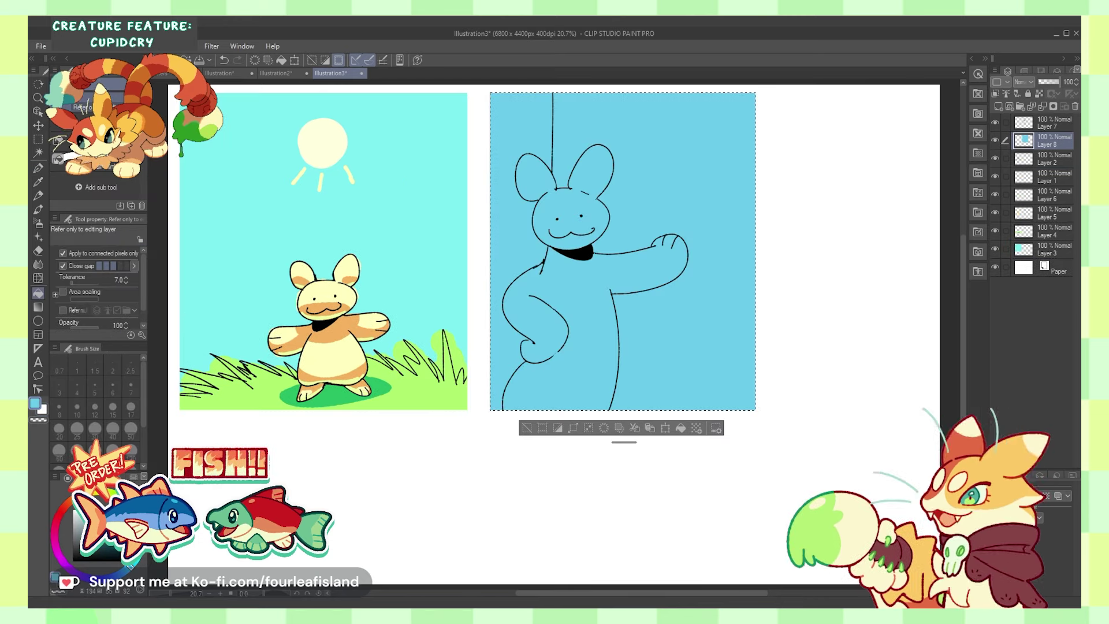
click(86, 512)
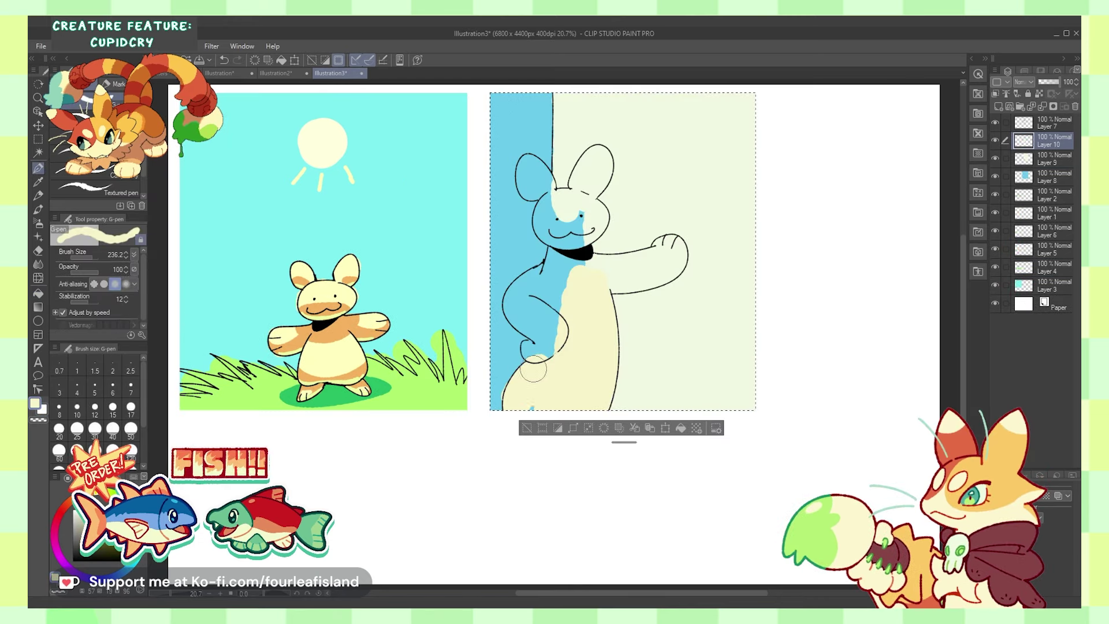
mouse_move(549, 353)
mouse_down()
mouse_move(519, 387)
mouse_move(531, 407)
mouse_move(544, 380)
mouse_move(543, 285)
mouse_move(527, 345)
mouse_move(539, 345)
mouse_move(512, 313)
mouse_move(517, 299)
mouse_move(546, 322)
mouse_move(552, 332)
mouse_move(520, 296)
mouse_move(507, 307)
mouse_move(515, 290)
mouse_move(515, 321)
mouse_move(509, 310)
mouse_move(541, 339)
mouse_move(536, 316)
mouse_move(545, 328)
mouse_move(519, 324)
mouse_move(527, 332)
mouse_move(548, 305)
mouse_move(564, 316)
mouse_move(510, 299)
mouse_move(536, 273)
mouse_move(508, 302)
mouse_move(541, 266)
mouse_up()
click(85, 258)
key(ctrl+z)
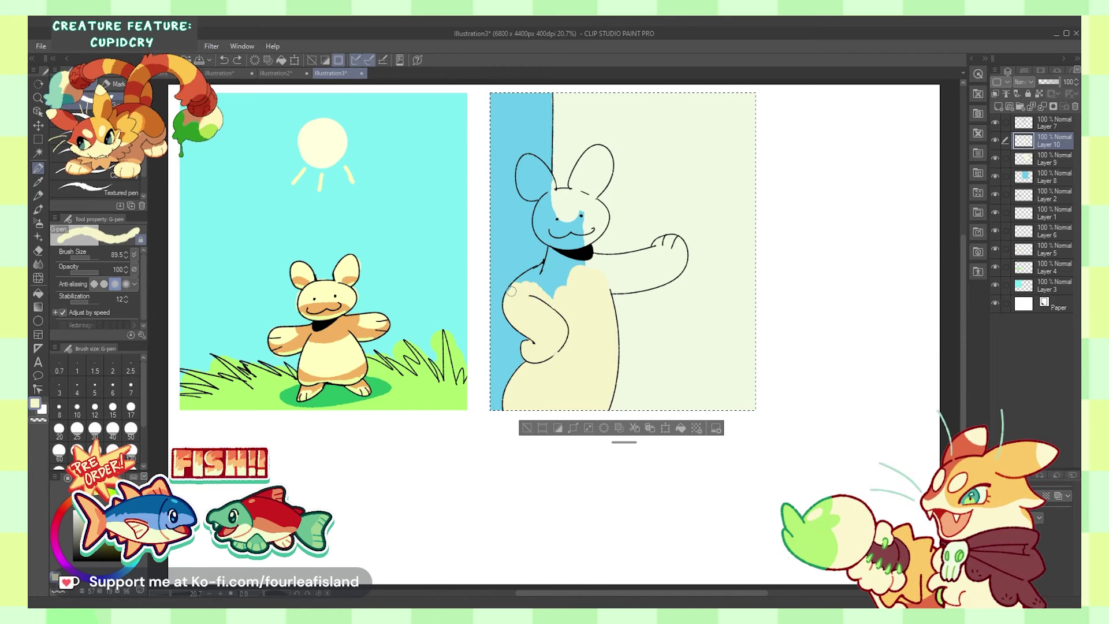
- Extend the cream base over the second creature's shoulders, head, ears and outstretched arm, undoing a stray shoulder stroke
mouse_move(517, 280)
mouse_down()
mouse_move(556, 255)
mouse_move(547, 300)
mouse_move(558, 292)
mouse_move(549, 278)
mouse_move(569, 266)
mouse_up()
key(ctrl+z)
mouse_move(557, 223)
mouse_down()
mouse_move(544, 202)
mouse_move(540, 231)
mouse_move(577, 228)
mouse_move(549, 213)
mouse_move(550, 193)
mouse_up()
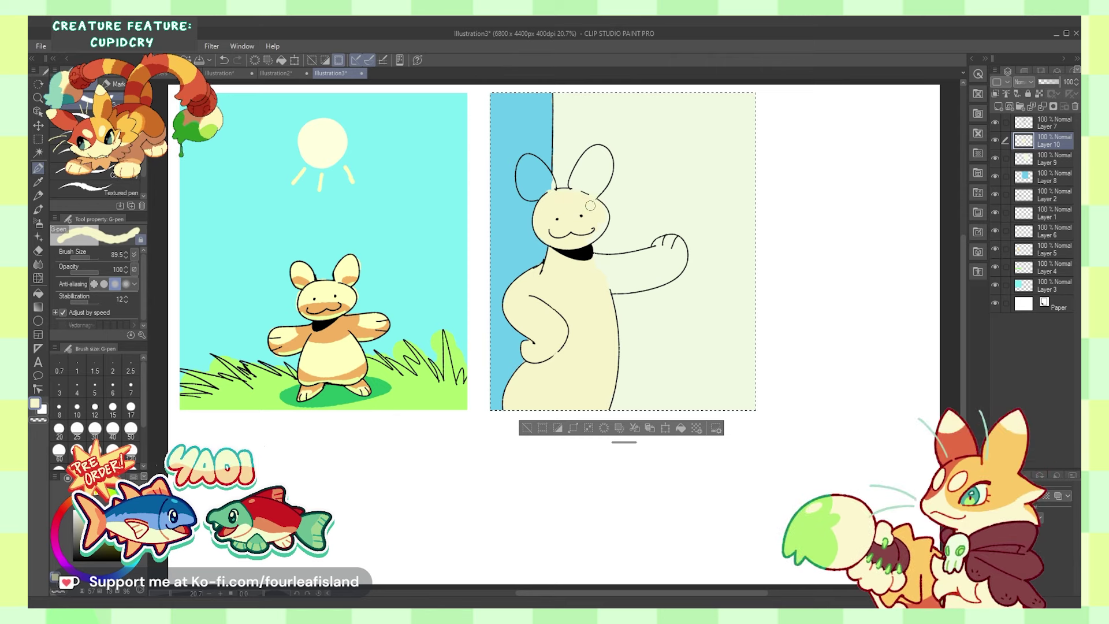
mouse_move(547, 191)
mouse_down()
mouse_move(537, 164)
mouse_move(548, 175)
mouse_move(526, 158)
mouse_move(532, 195)
mouse_up()
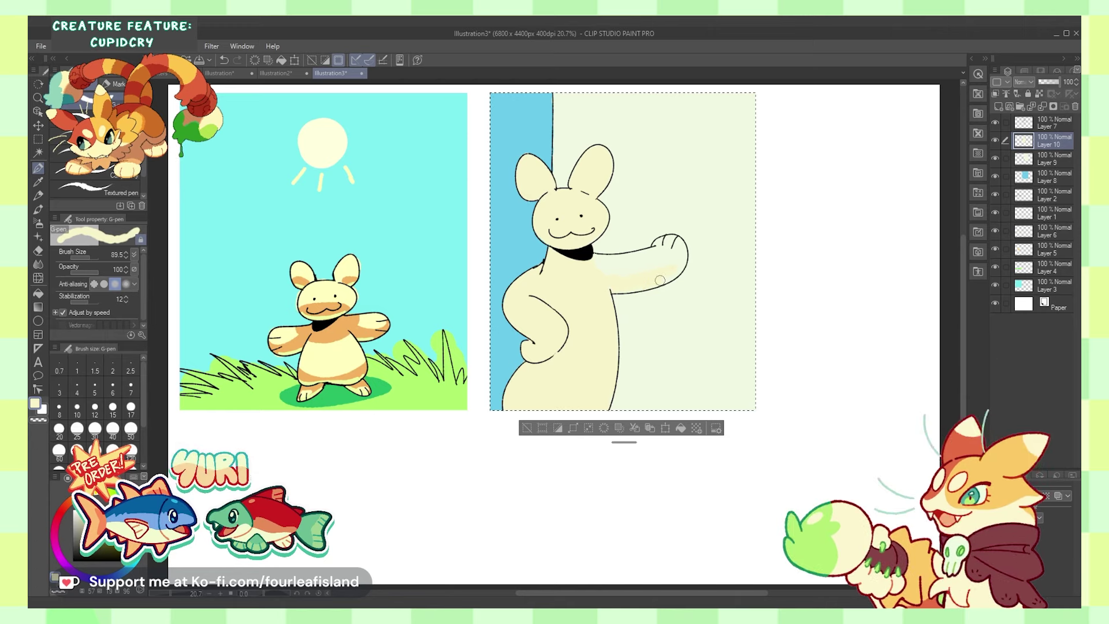
mouse_move(660, 281)
mouse_down()
mouse_move(636, 274)
mouse_move(672, 261)
mouse_move(587, 262)
mouse_move(670, 239)
mouse_up()
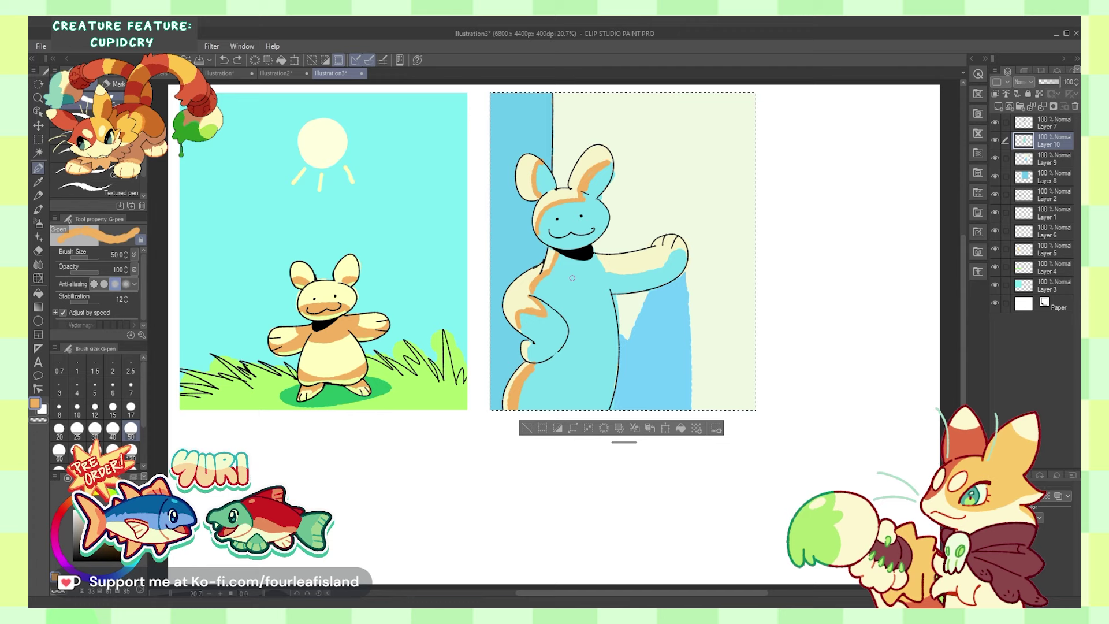
- Paint an orange transition edge between light and shadow on the second creature's hip hand and outstretched arm
drag(532, 342, 526, 347)
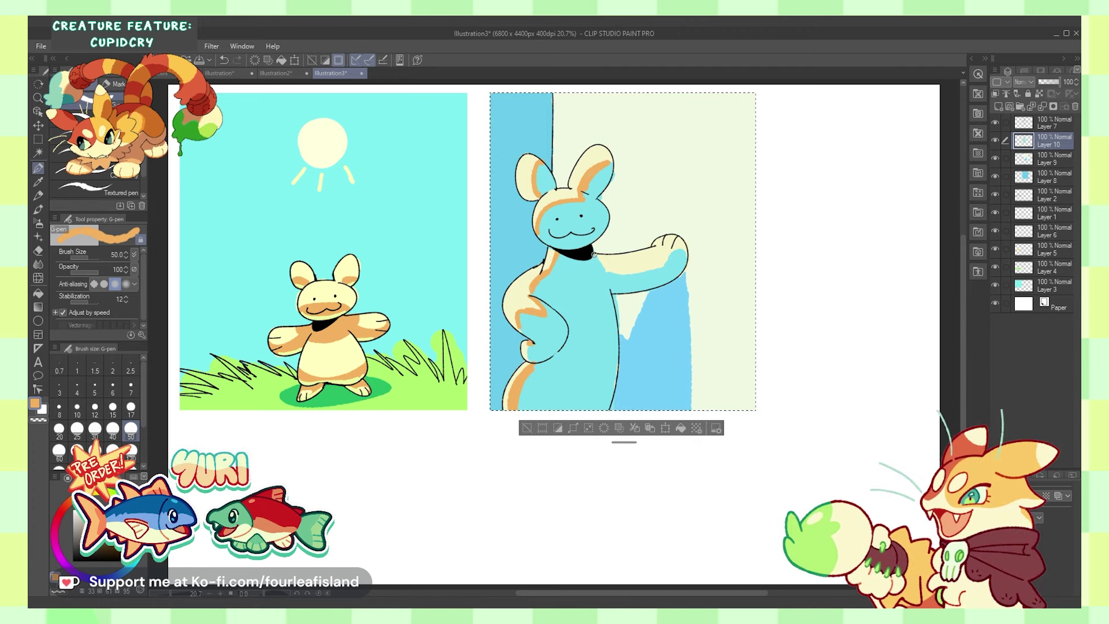
mouse_move(595, 254)
mouse_down()
mouse_move(606, 269)
mouse_move(661, 267)
mouse_up()
key(ctrl+z)
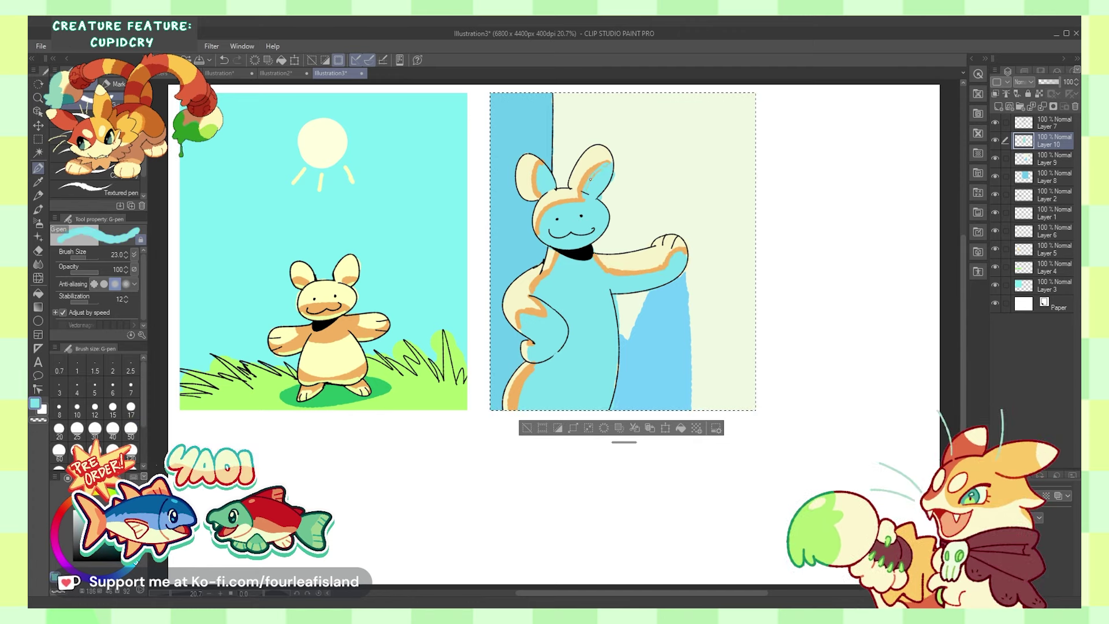
- Try trimming the orange edge on the ear and forehead with light blue, undo it, and resample the orange for the G-pen
mouse_move(608, 165)
mouse_down()
mouse_move(581, 208)
mouse_move(605, 172)
mouse_move(552, 209)
mouse_move(587, 197)
mouse_move(557, 205)
mouse_up()
key(ctrl+z)
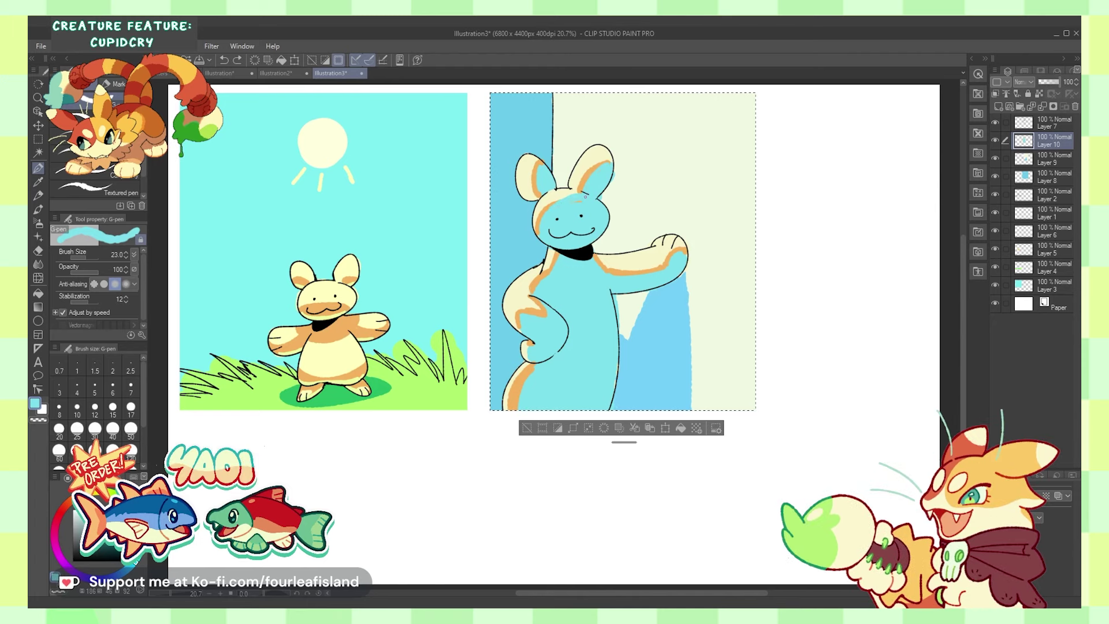
key(i)
click(535, 279)
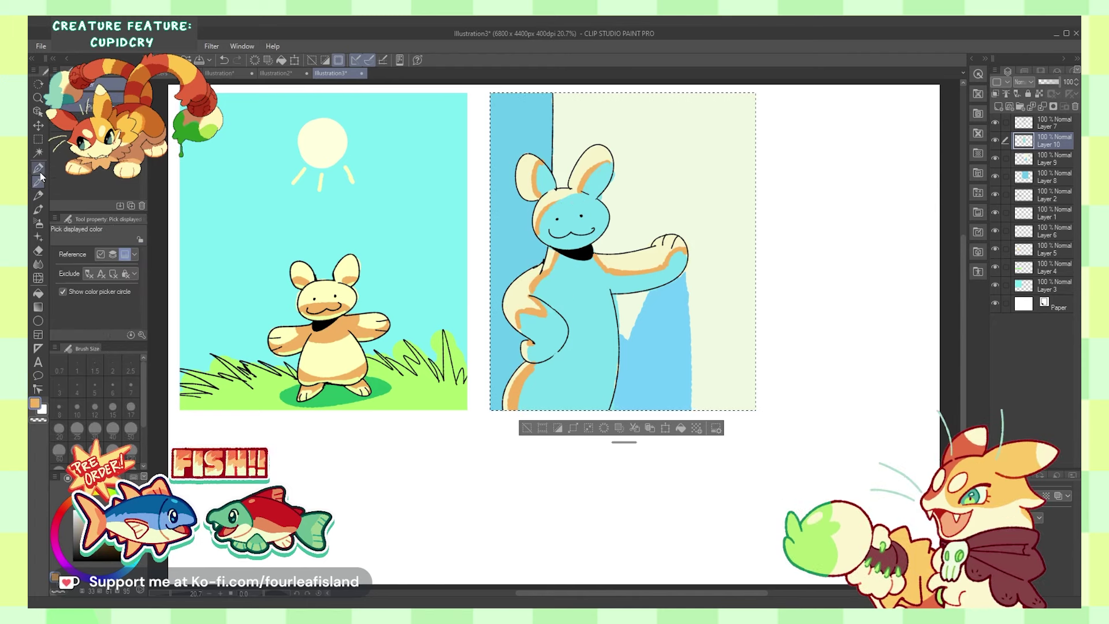
click(38, 168)
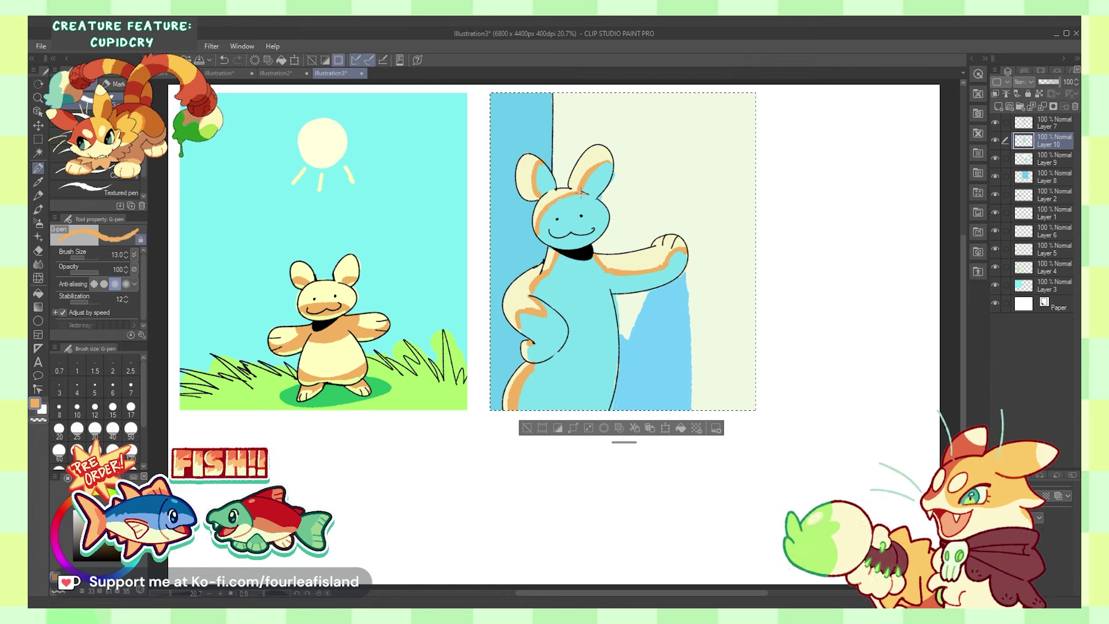
- Sample the light blue of the outstretched hand's shadow and shift the drawing colour to a pale mint green
click(39, 182)
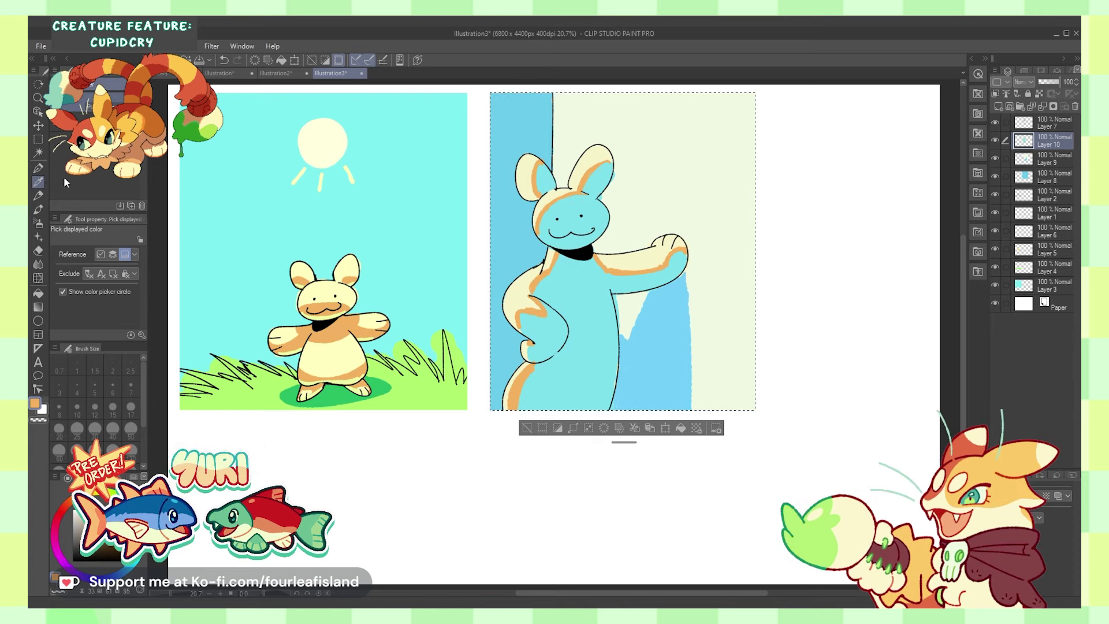
click(686, 265)
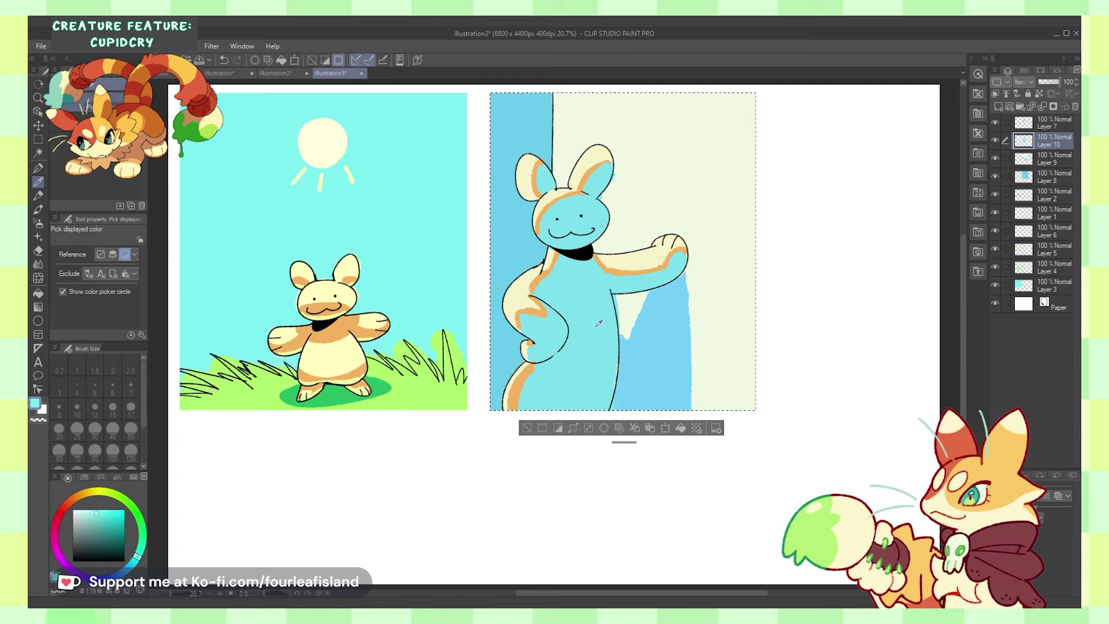
mouse_move(138, 565)
mouse_down()
mouse_move(126, 574)
mouse_move(145, 537)
mouse_up()
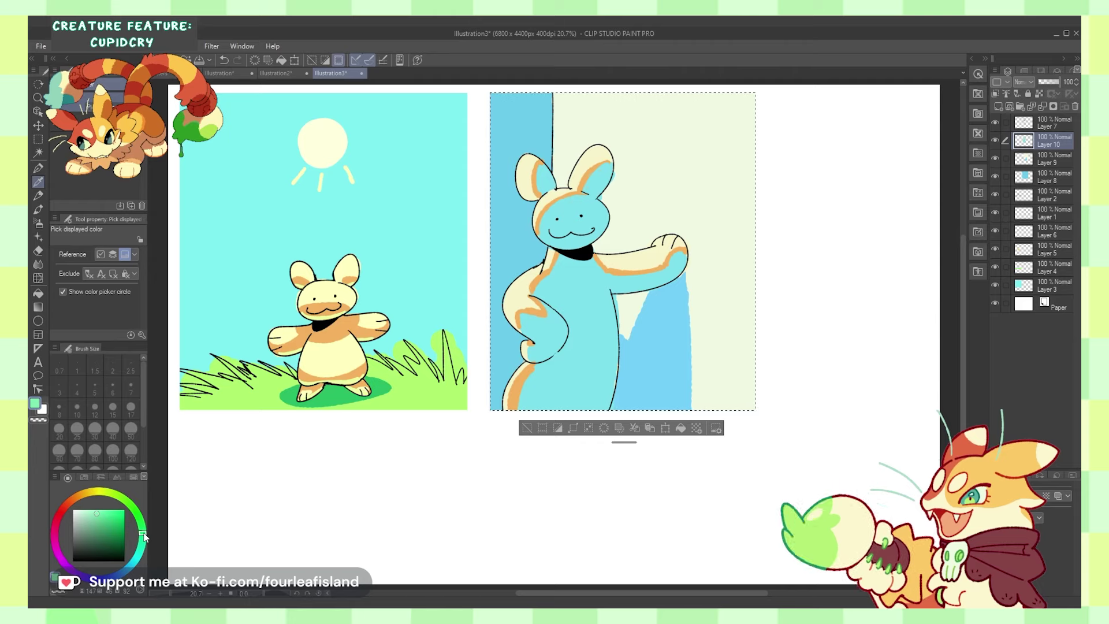
drag(93, 510, 98, 511)
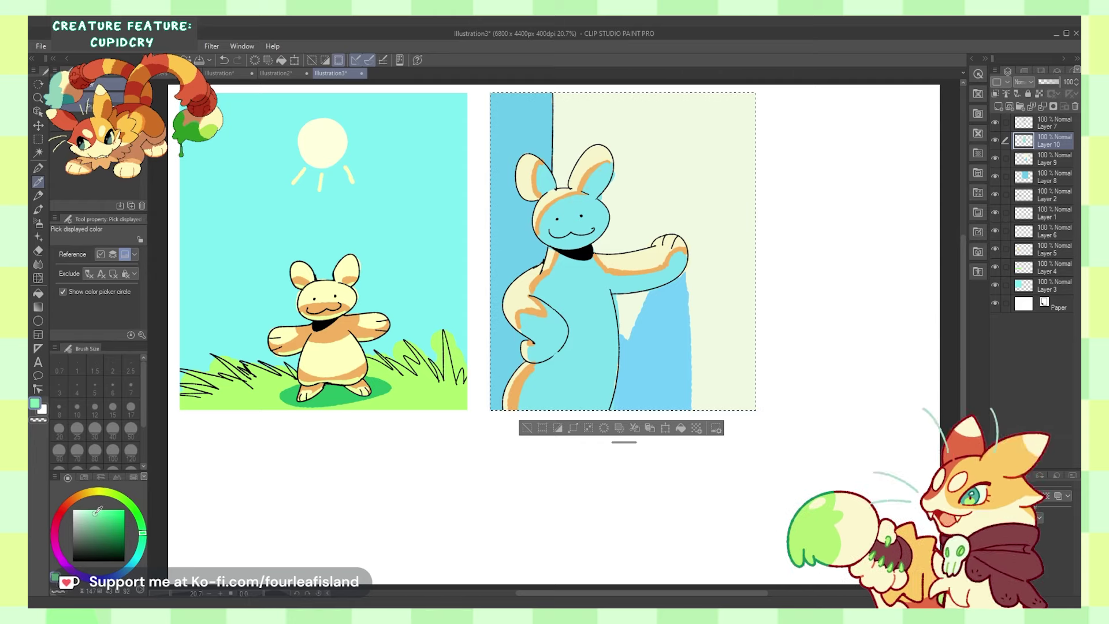
drag(78, 515, 84, 514)
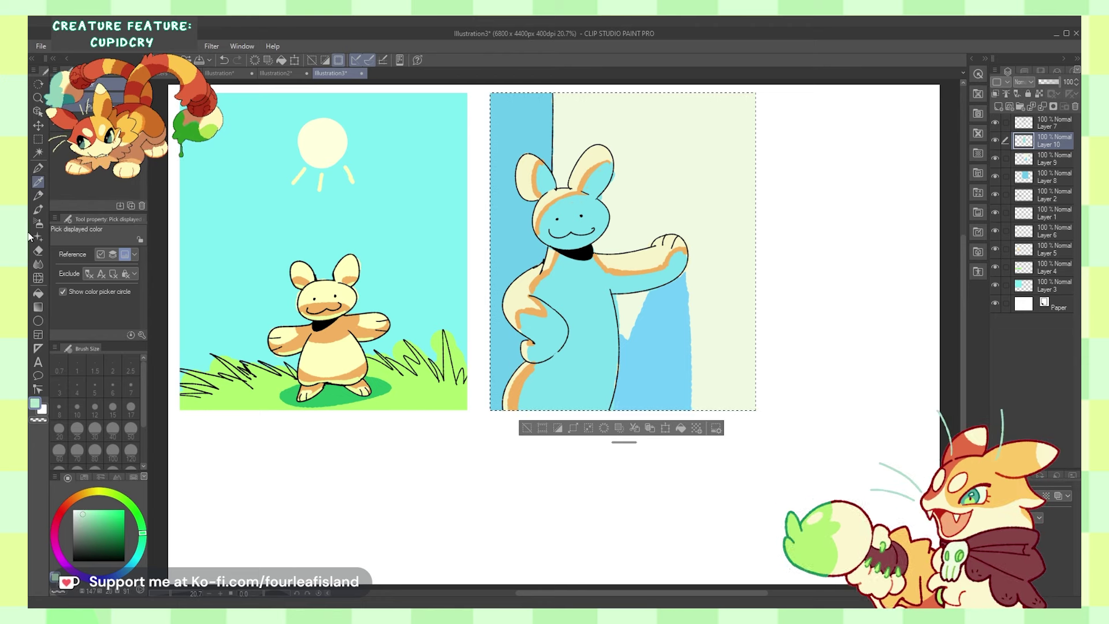
- Lighten the mint further and paint a thin reflected-light rim down the body's shaded outer edge at brush size 23, undoing unwanted strokes
key(p)
click(85, 256)
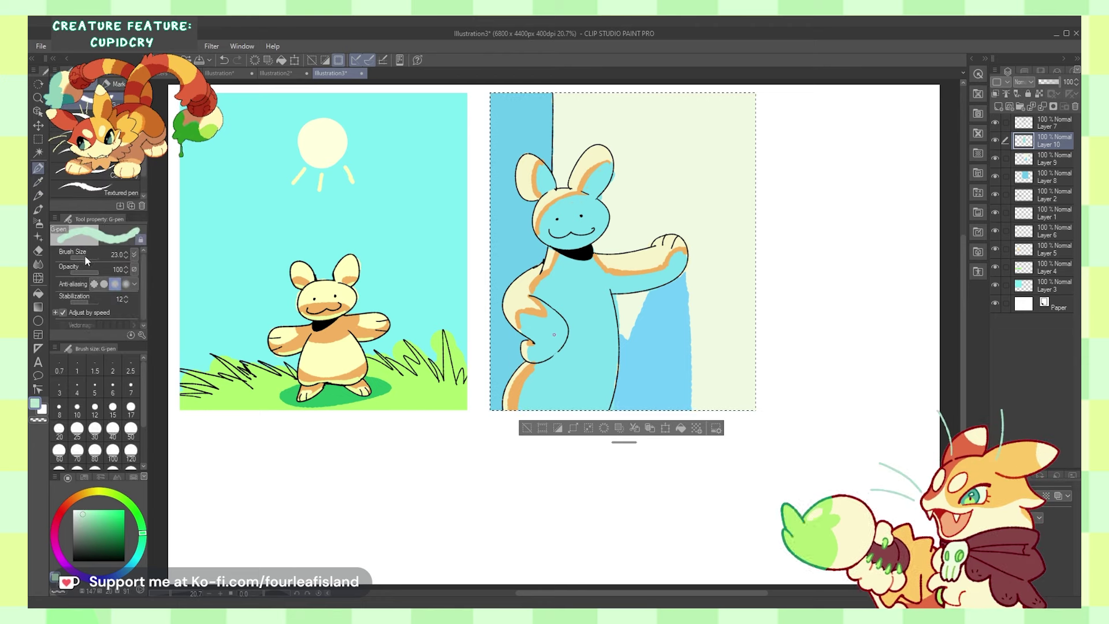
key(ctrl+z)
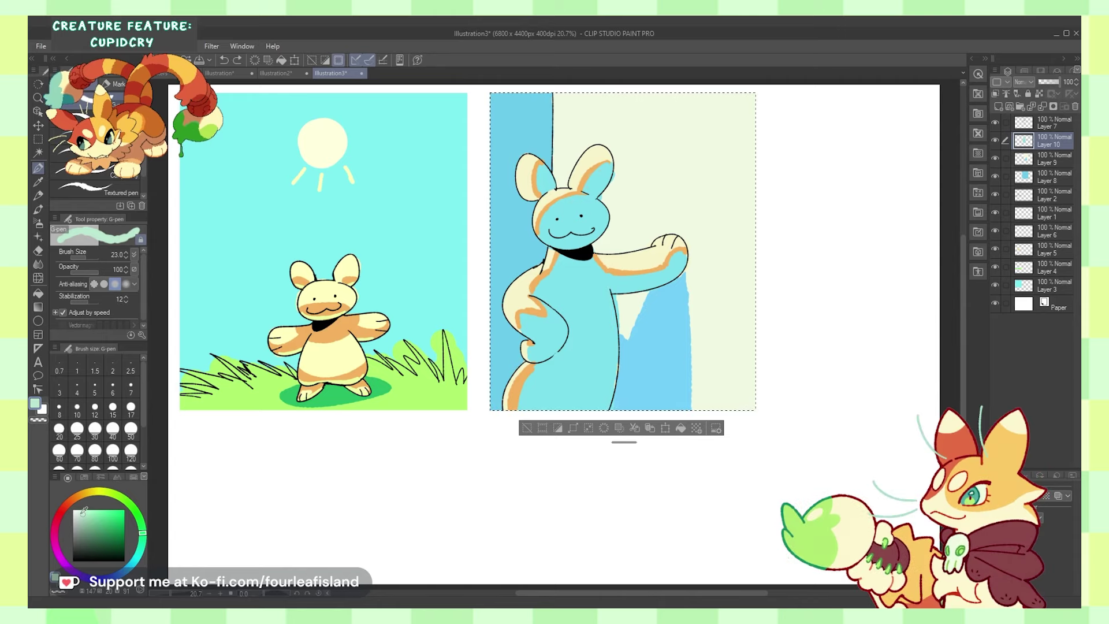
click(79, 513)
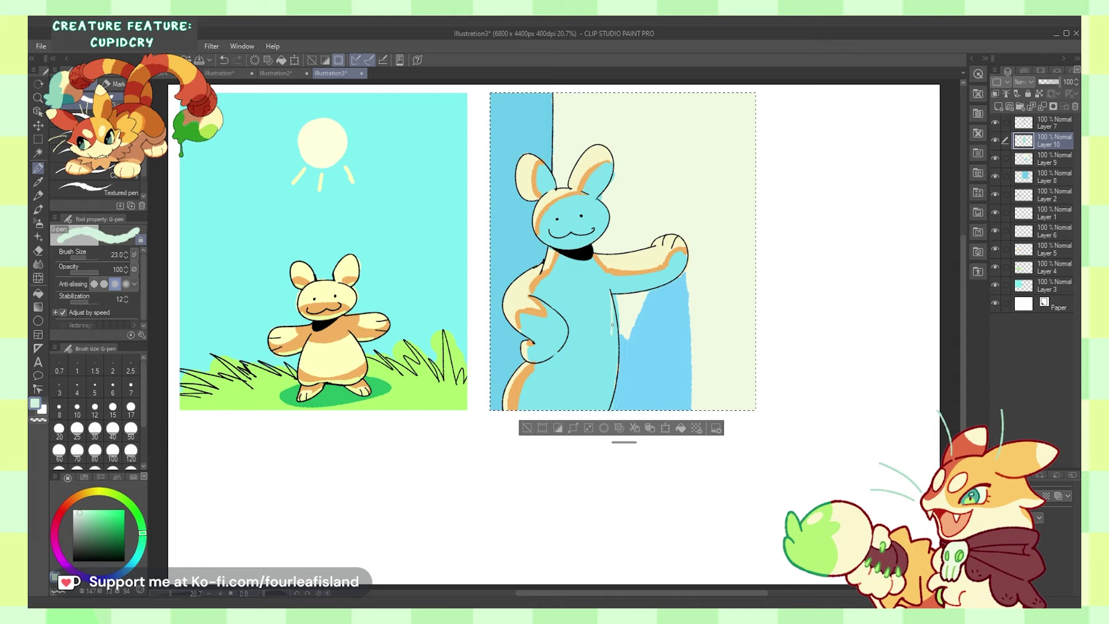
drag(614, 325, 607, 399)
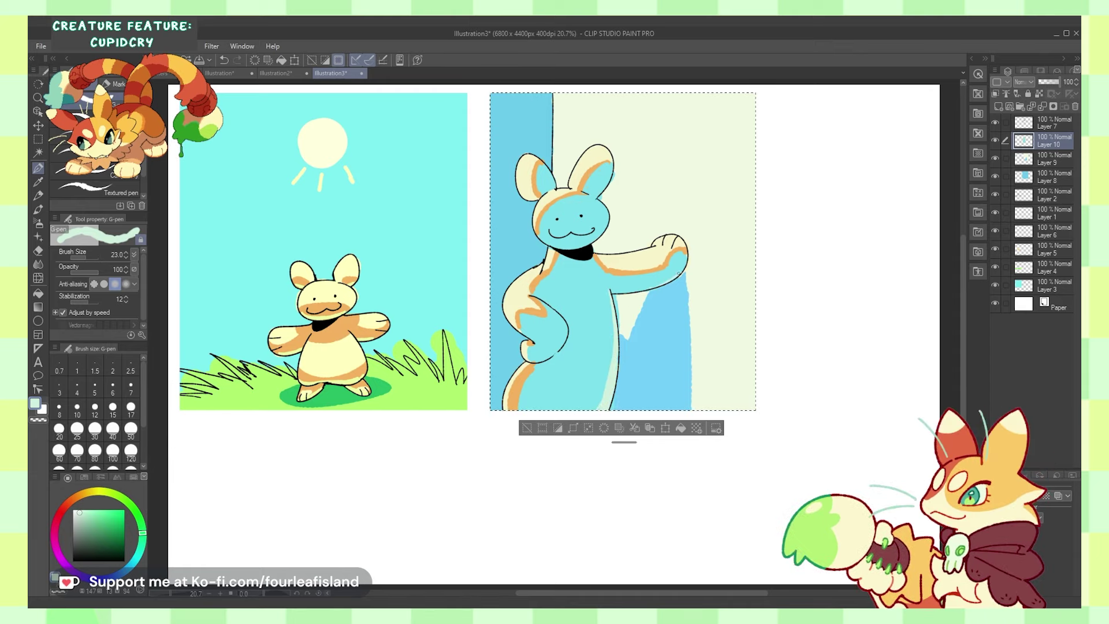
key(ctrl+z)
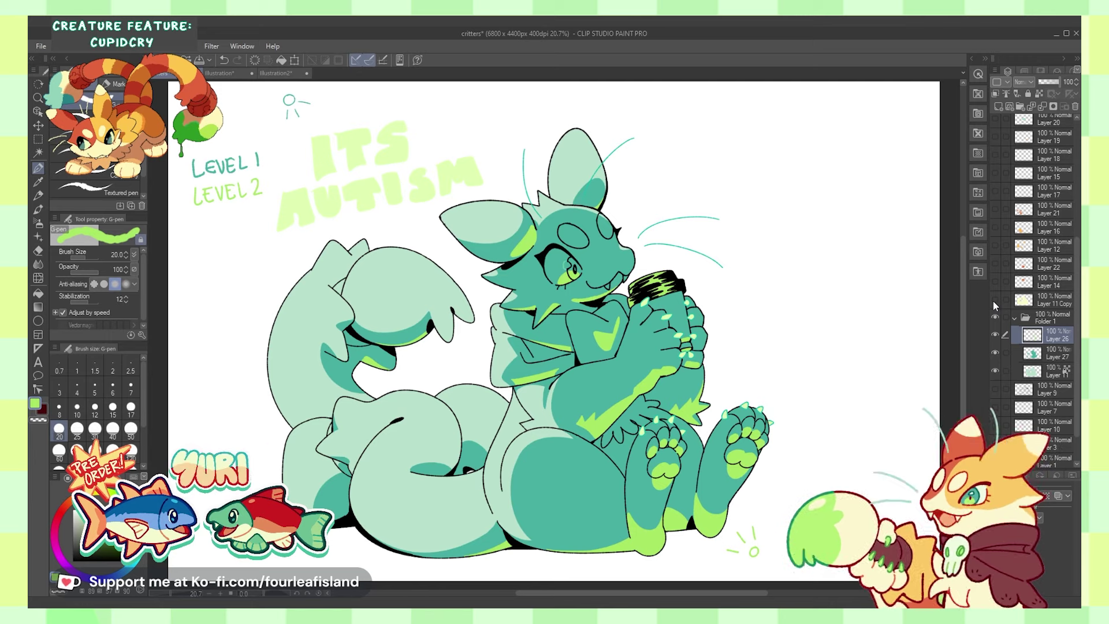
- On a new layer, hand-letter LEVEL 3 in olive green beneath the LEVEL 2 label
click(998, 107)
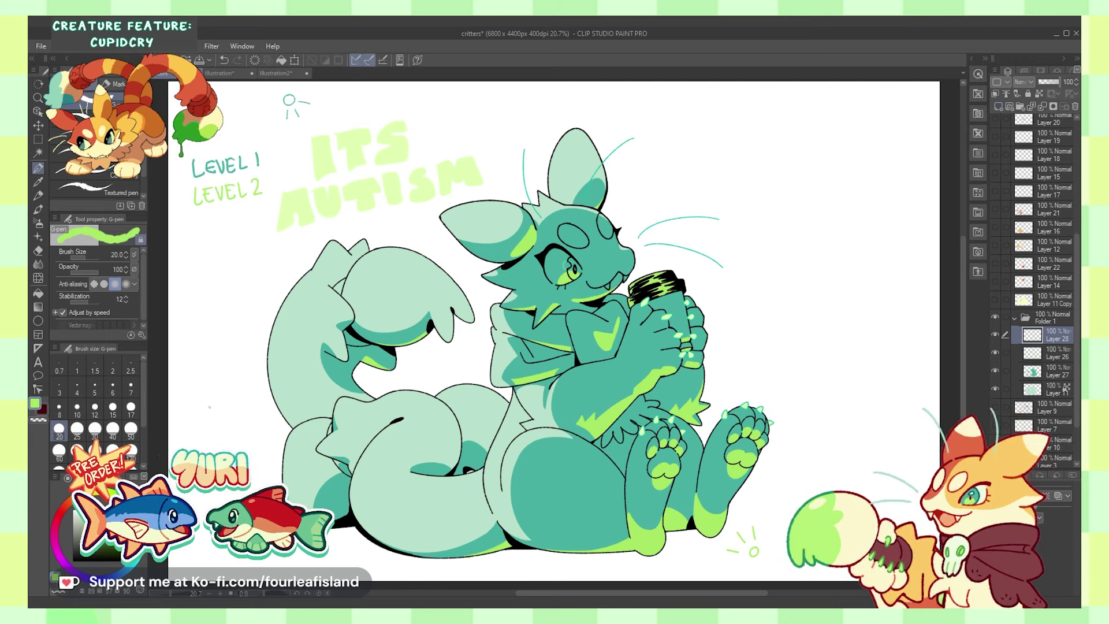
alt+click(347, 203)
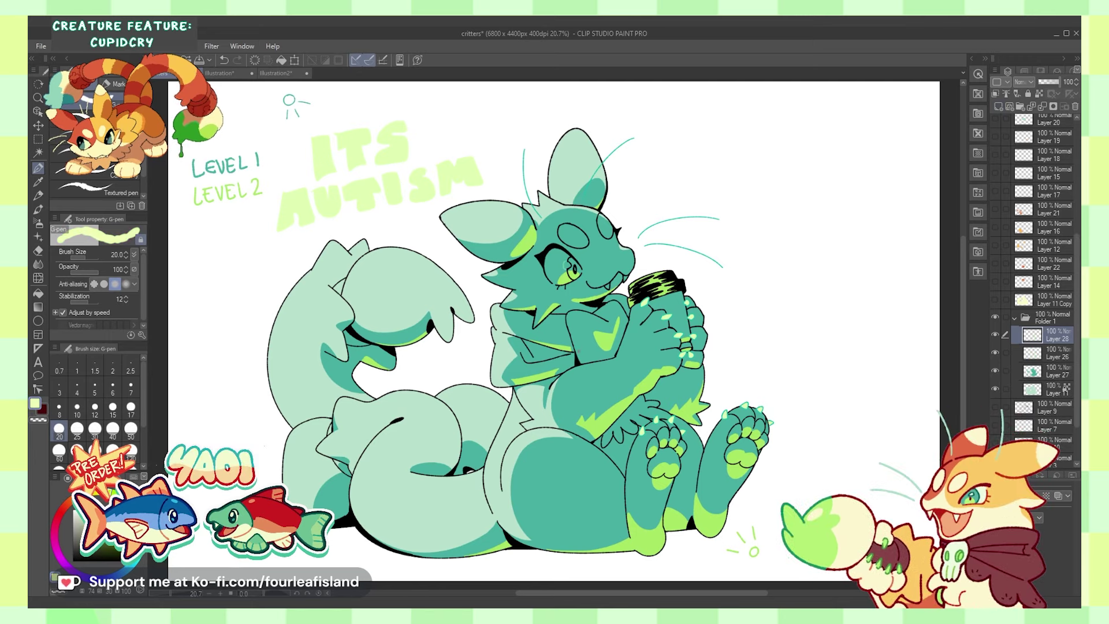
click(109, 526)
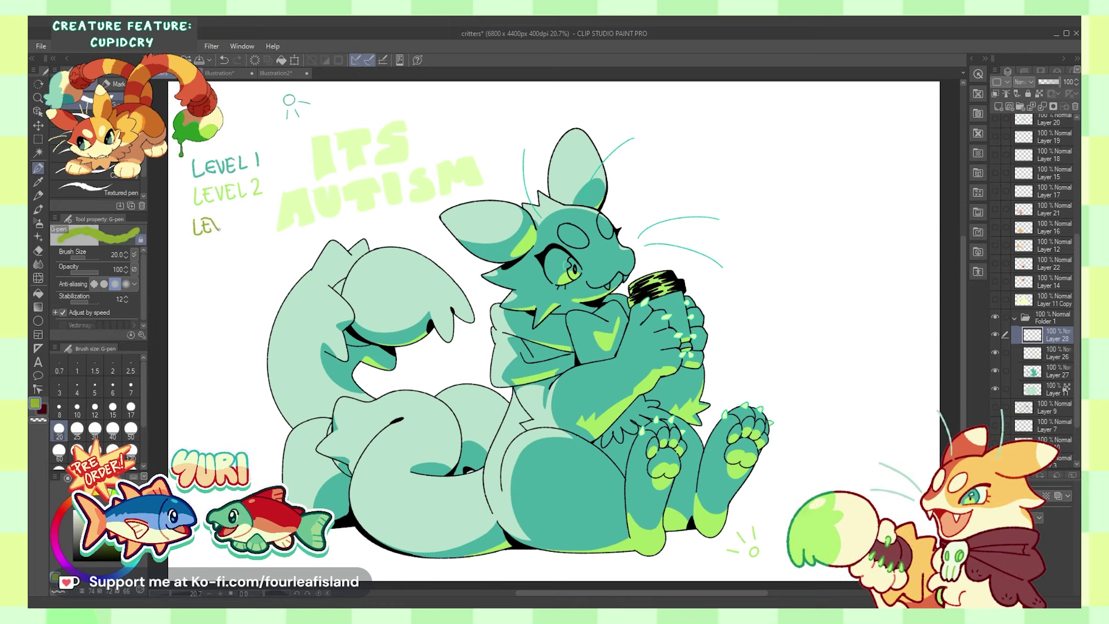
drag(219, 230, 224, 219)
drag(232, 218, 240, 230)
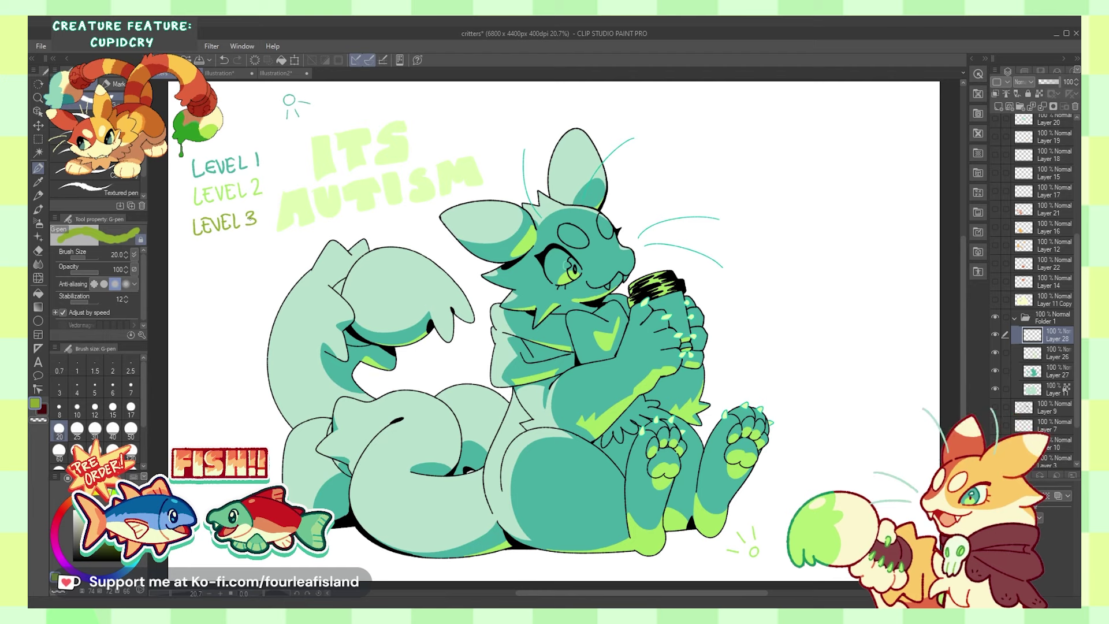
- Outline a small pale-yellow highlight on the curled tail's tip and fill it, undoing the first strokes
click(85, 511)
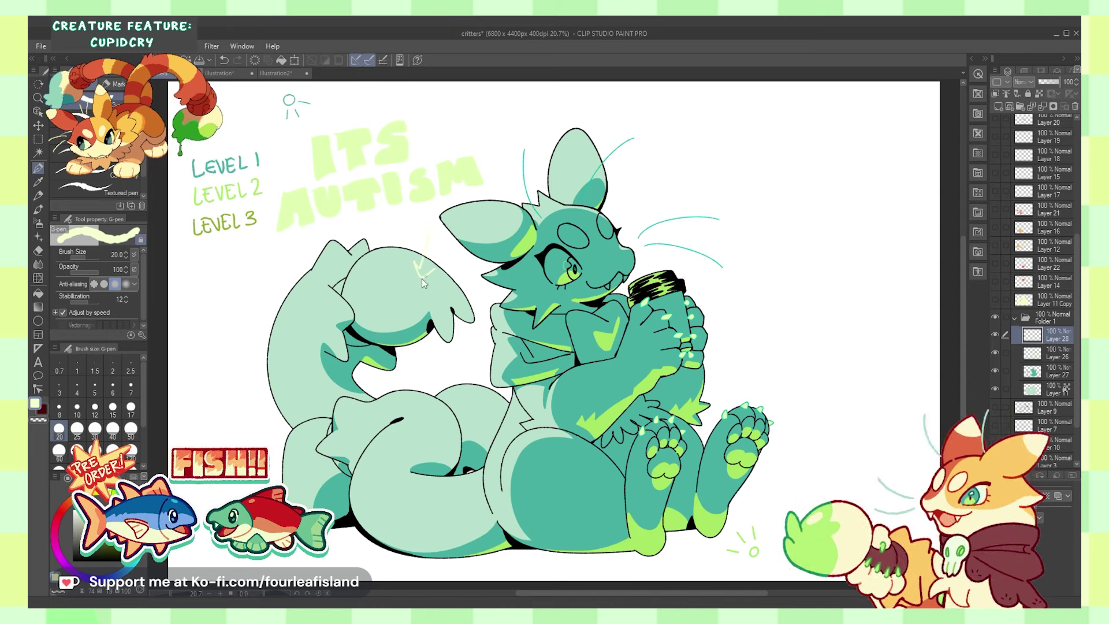
drag(416, 264, 425, 266)
key(ctrl+z)
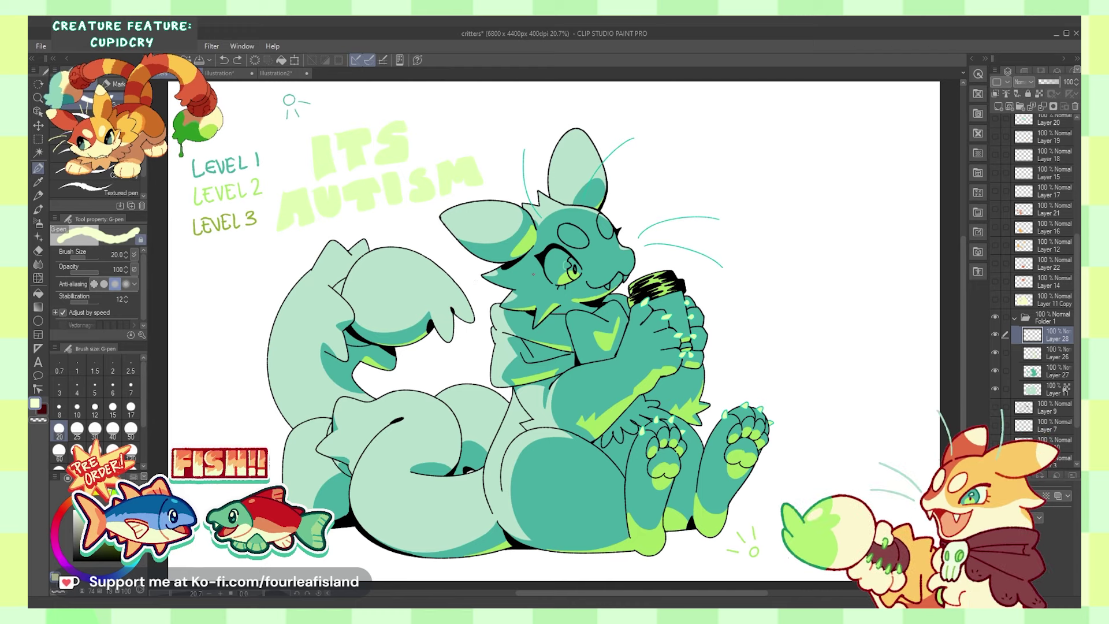
drag(423, 271, 442, 276)
key(g)
drag(417, 257, 442, 282)
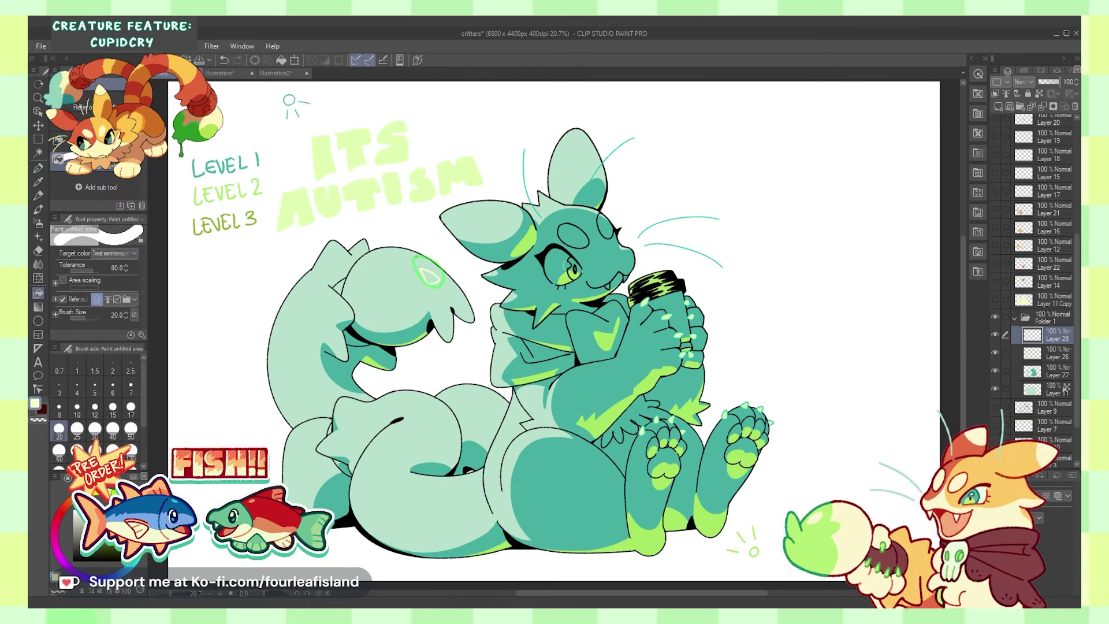
click(98, 141)
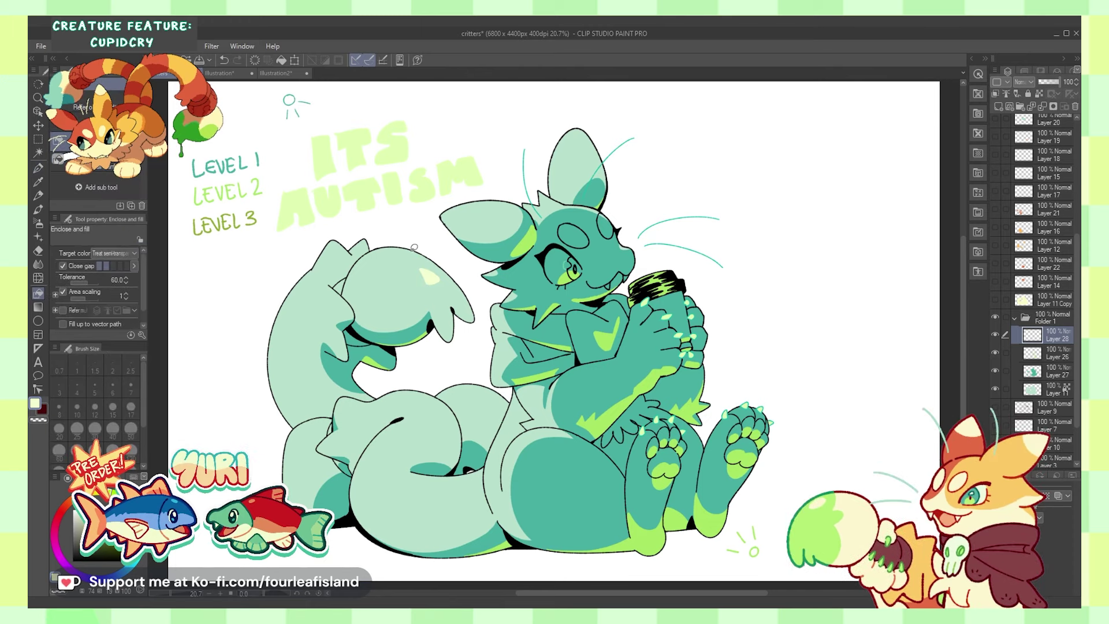
- Lasso the tail-tip highlight, move it slightly closer to the tail's upper edge and clear the selection
click(38, 126)
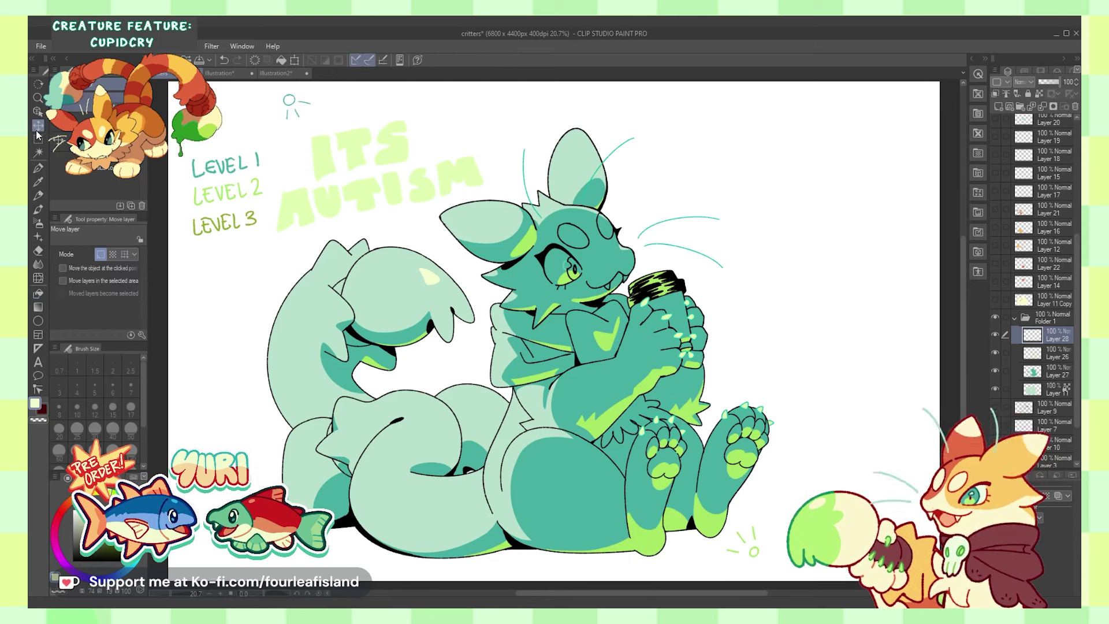
click(41, 139)
click(59, 133)
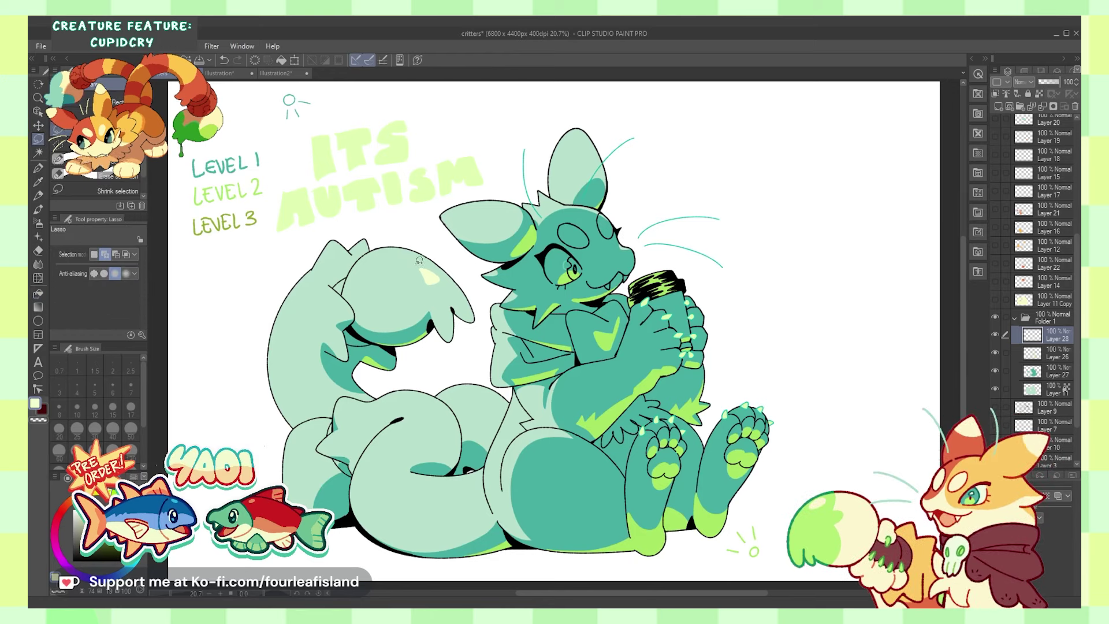
drag(415, 261, 452, 271)
key(k)
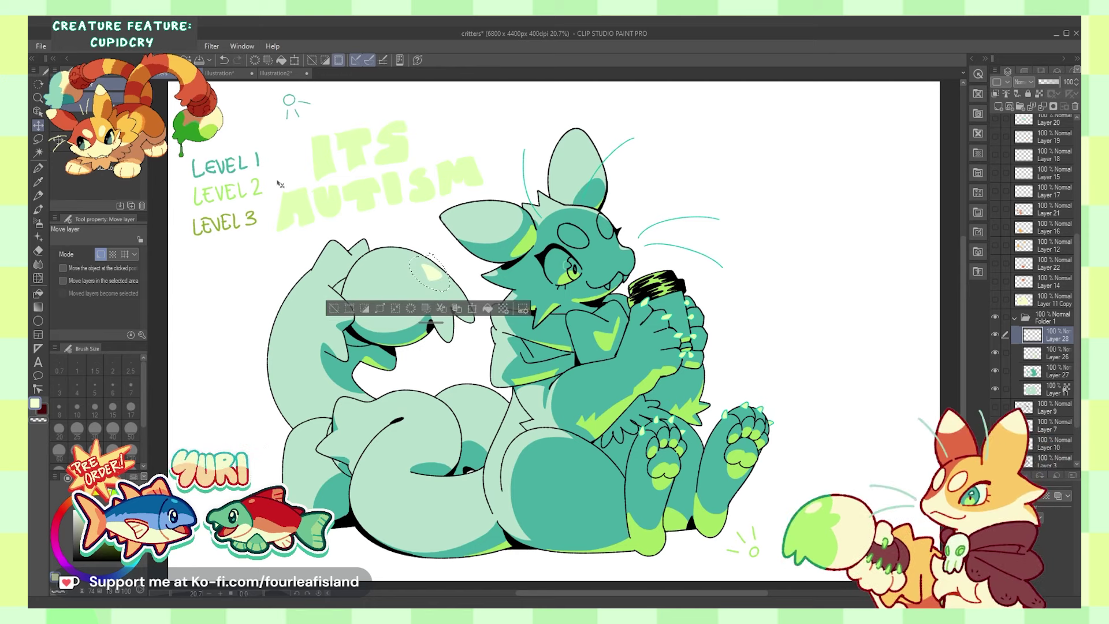
key(ctrl+d)
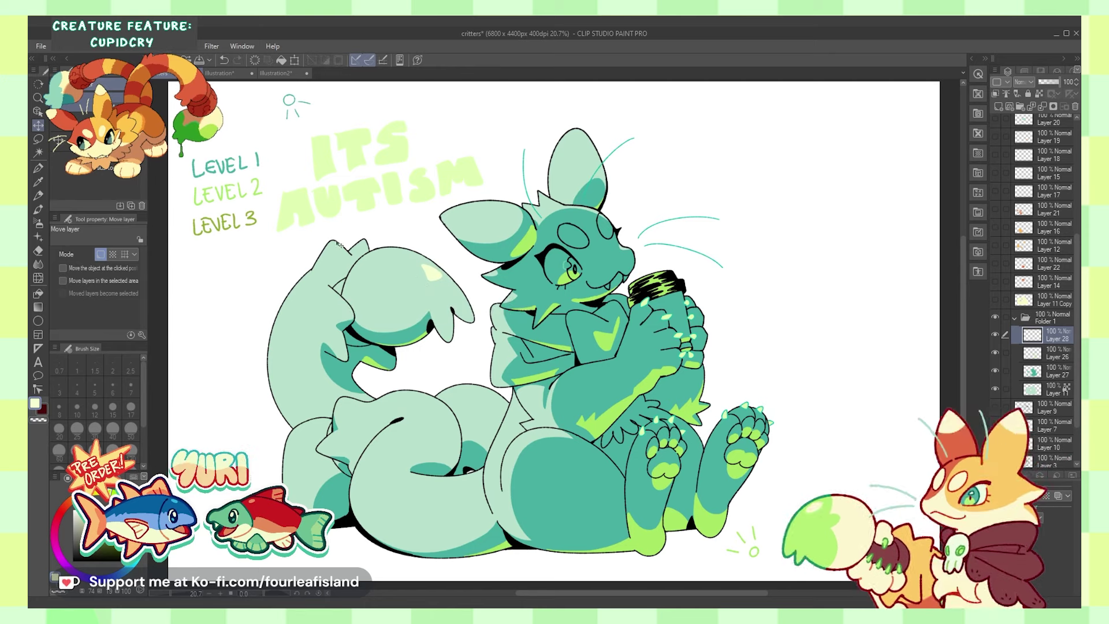
click(38, 169)
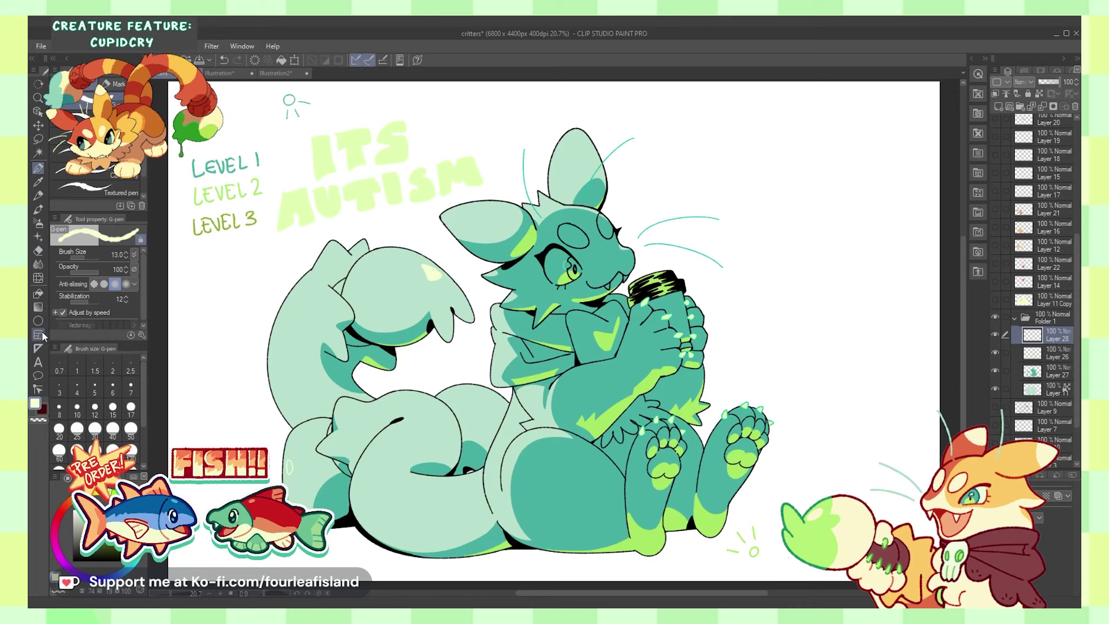
click(39, 295)
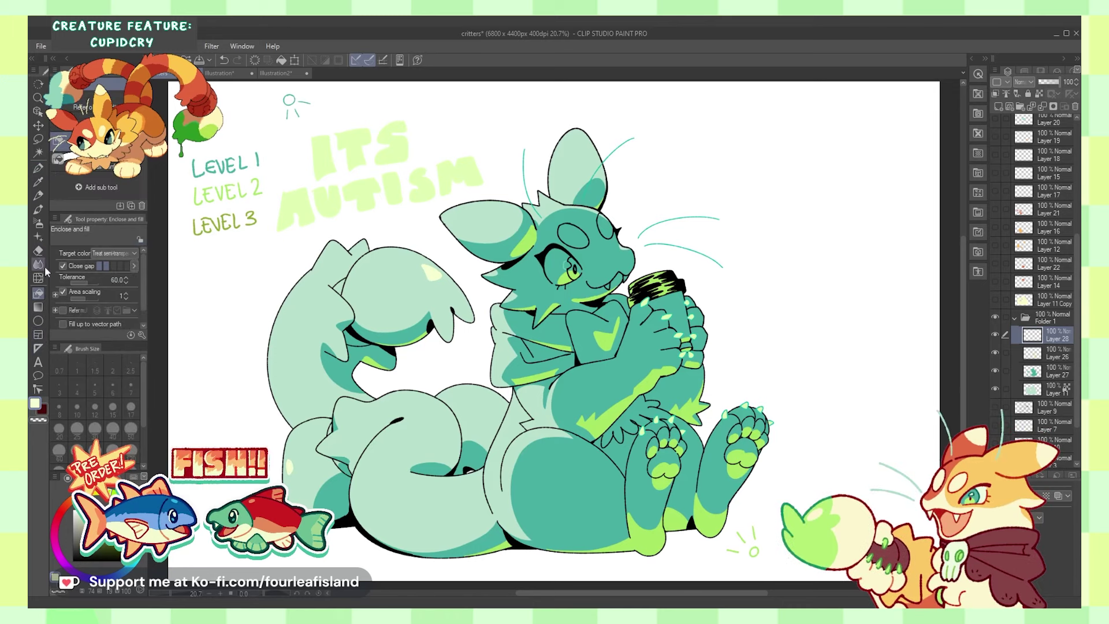
click(38, 169)
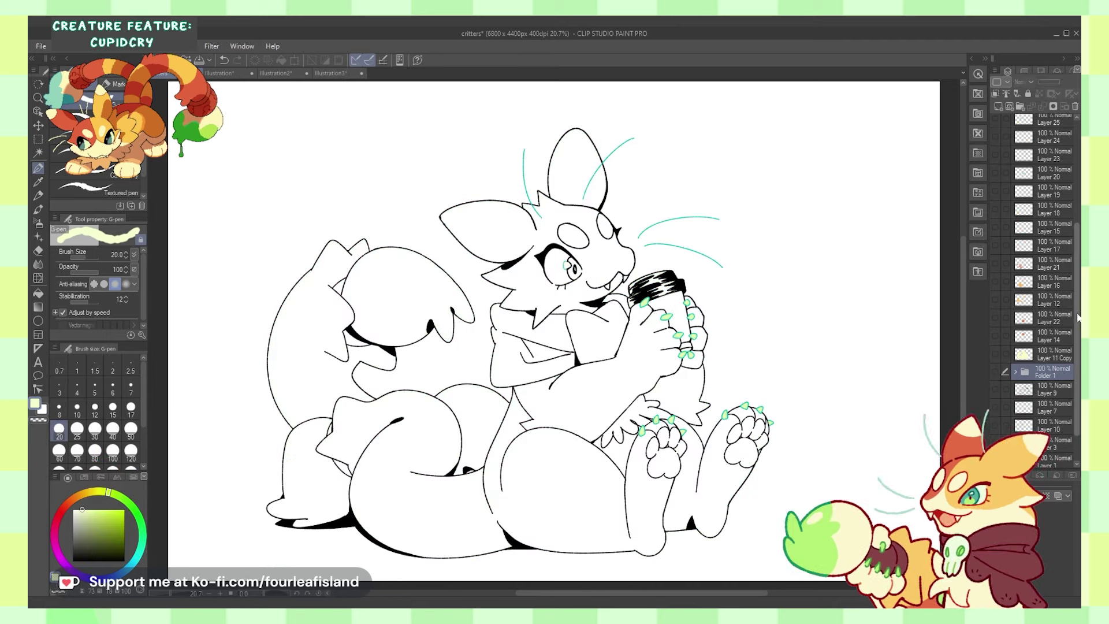
- Show the hidden colour layers from Layer 11 Copy up to and including the teal shadow on Layer 27 Copy
drag(1077, 313, 1077, 276)
click(995, 416)
click(995, 398)
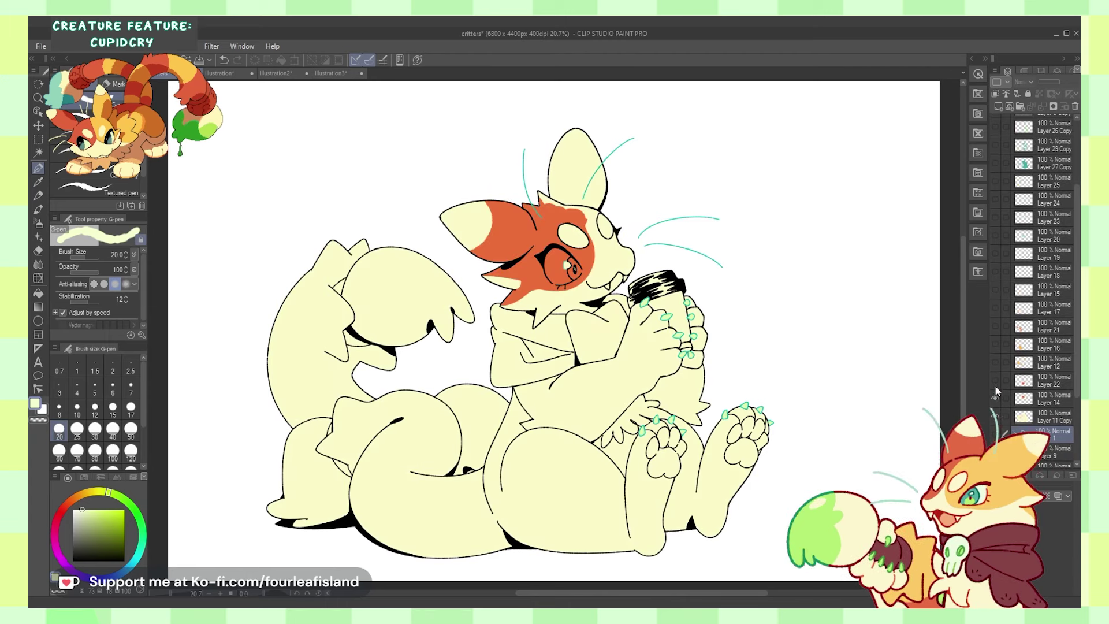
click(994, 379)
click(994, 361)
click(995, 343)
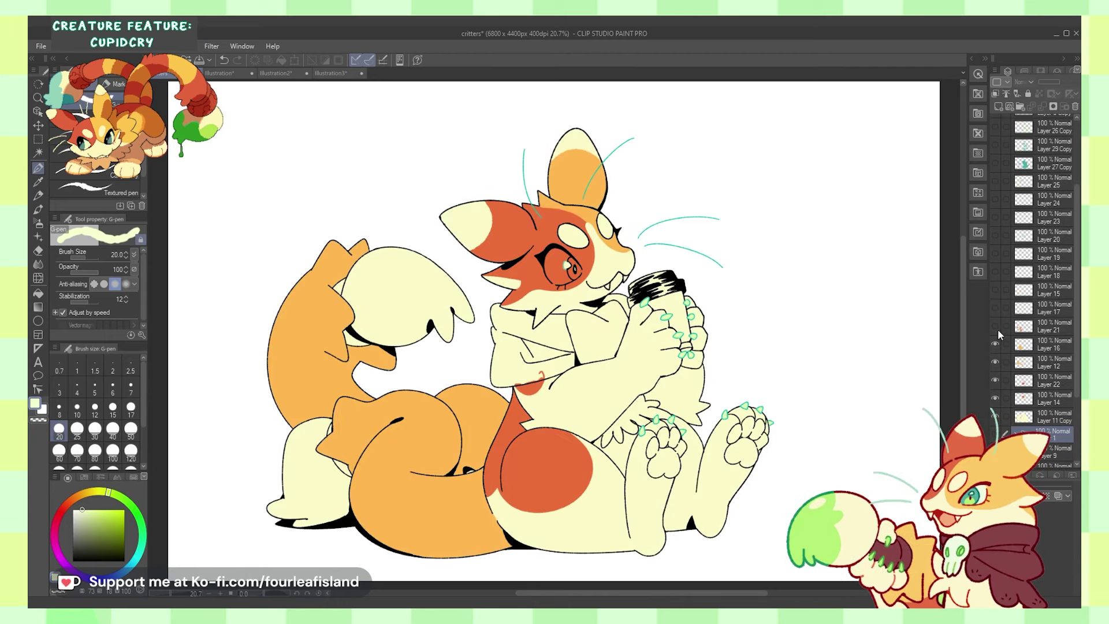
click(995, 325)
click(995, 307)
click(995, 290)
click(994, 272)
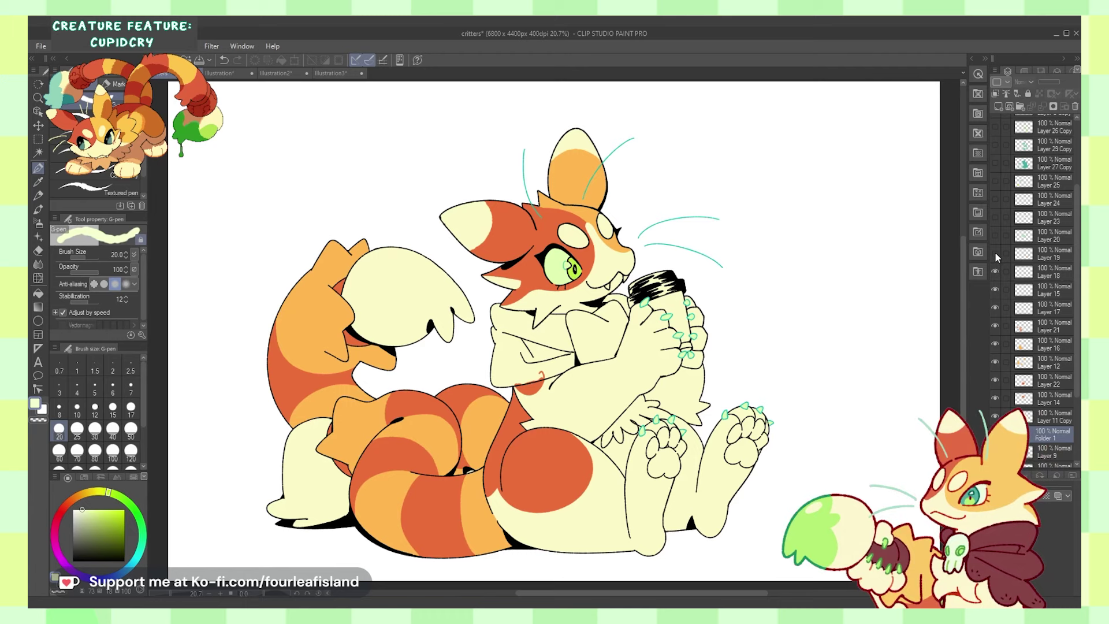
click(994, 253)
drag(995, 235, 995, 163)
- On Layer 27 Copy, darken the ear's sampled orange-red to deep red, set the G-pen to size 89.5 and lock transparent pixels
click(1043, 163)
key(i)
click(503, 221)
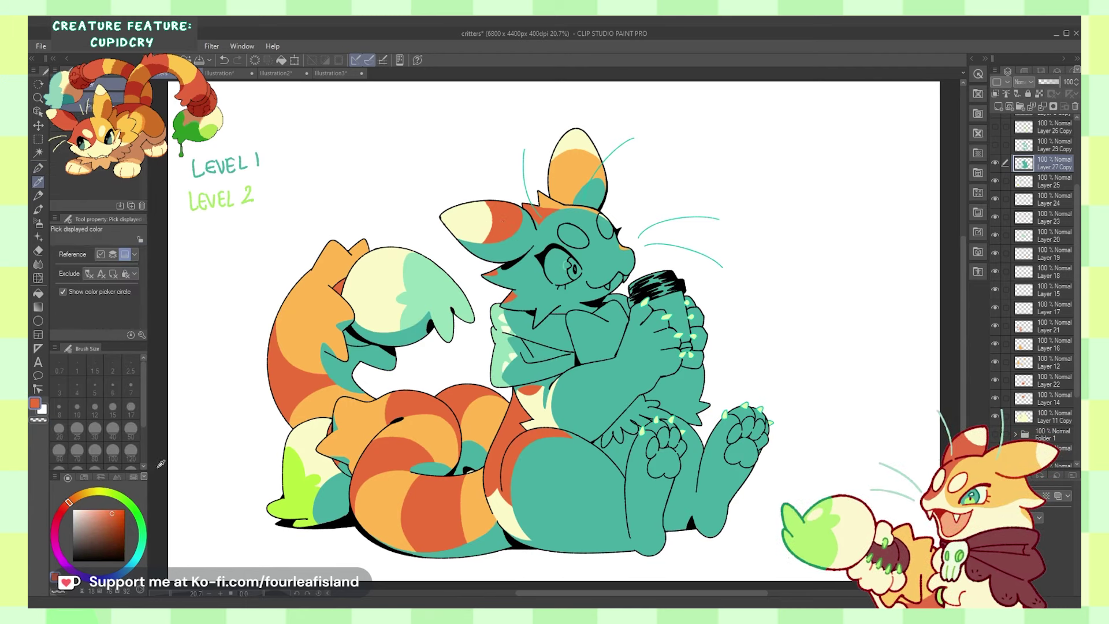
click(62, 511)
drag(112, 514, 116, 523)
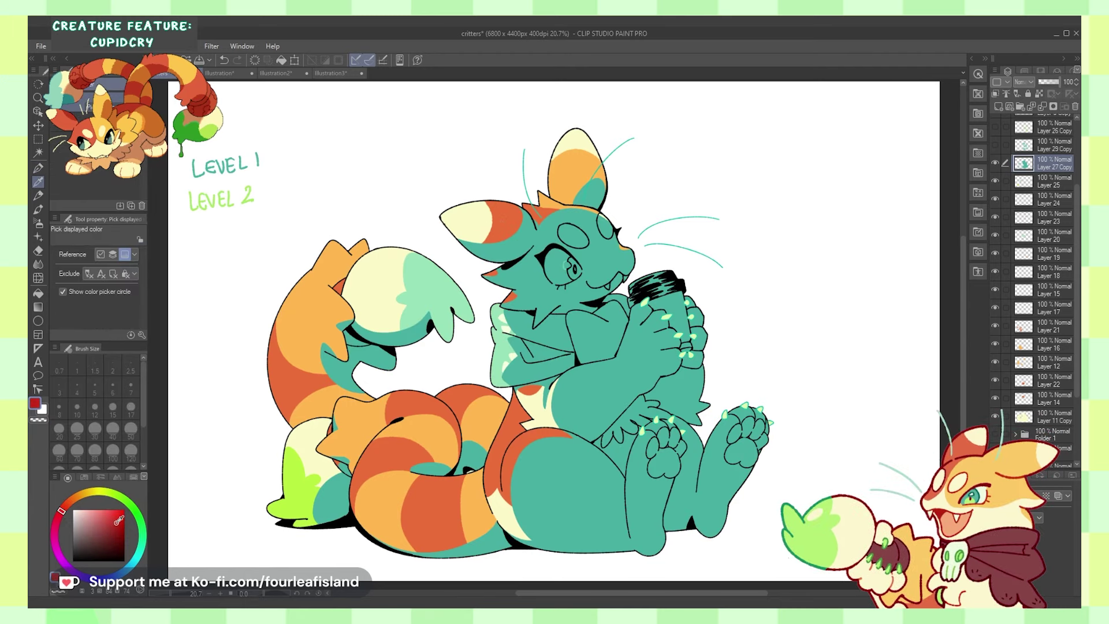
key(p)
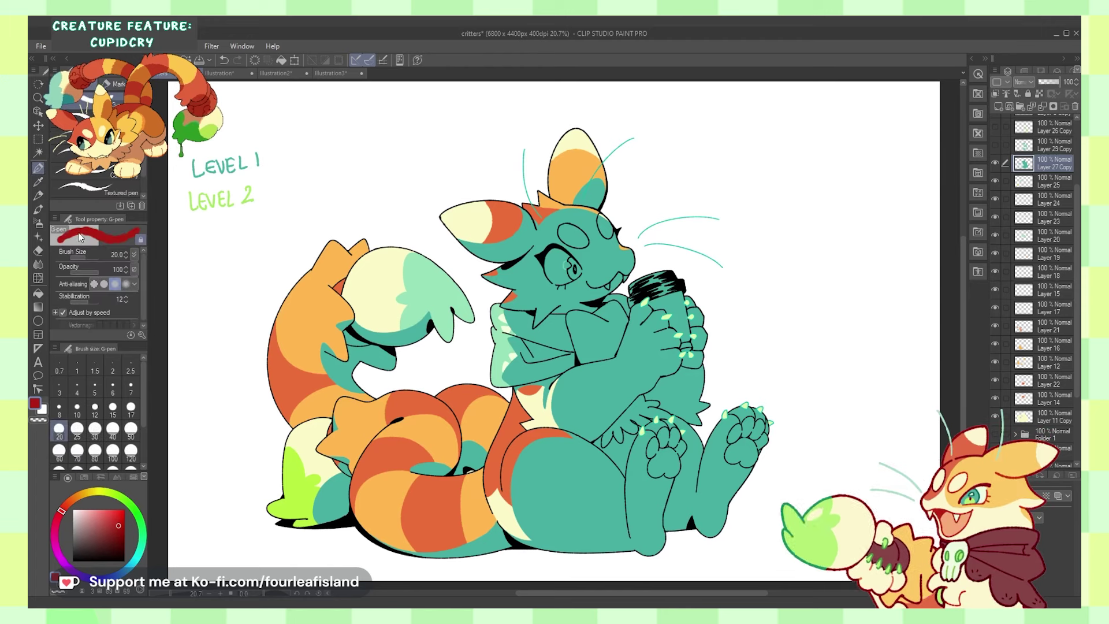
click(89, 257)
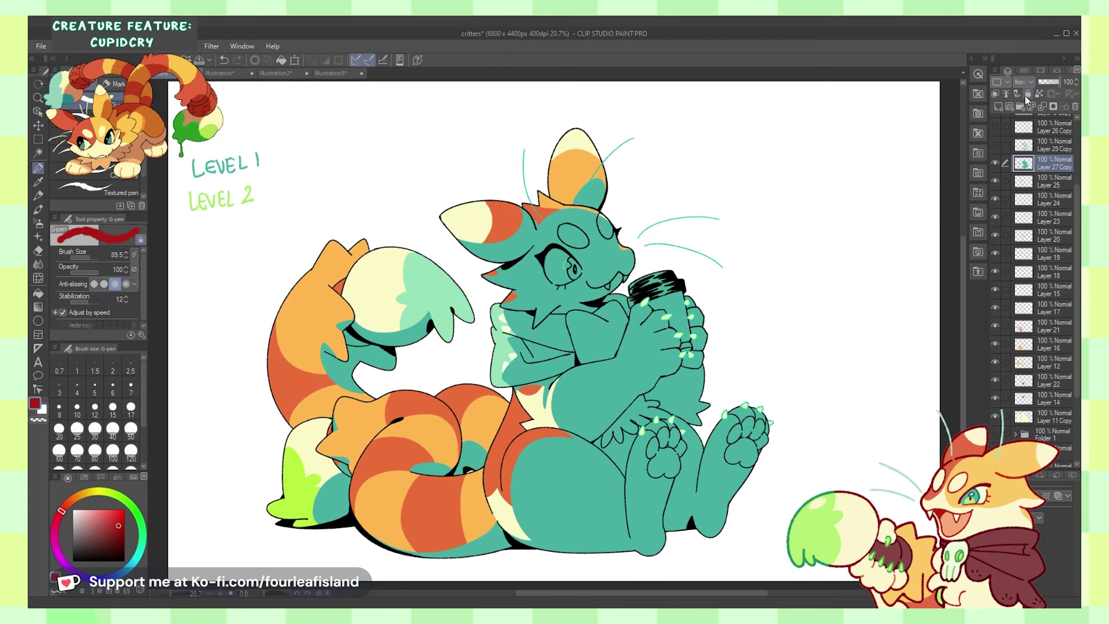
click(1039, 93)
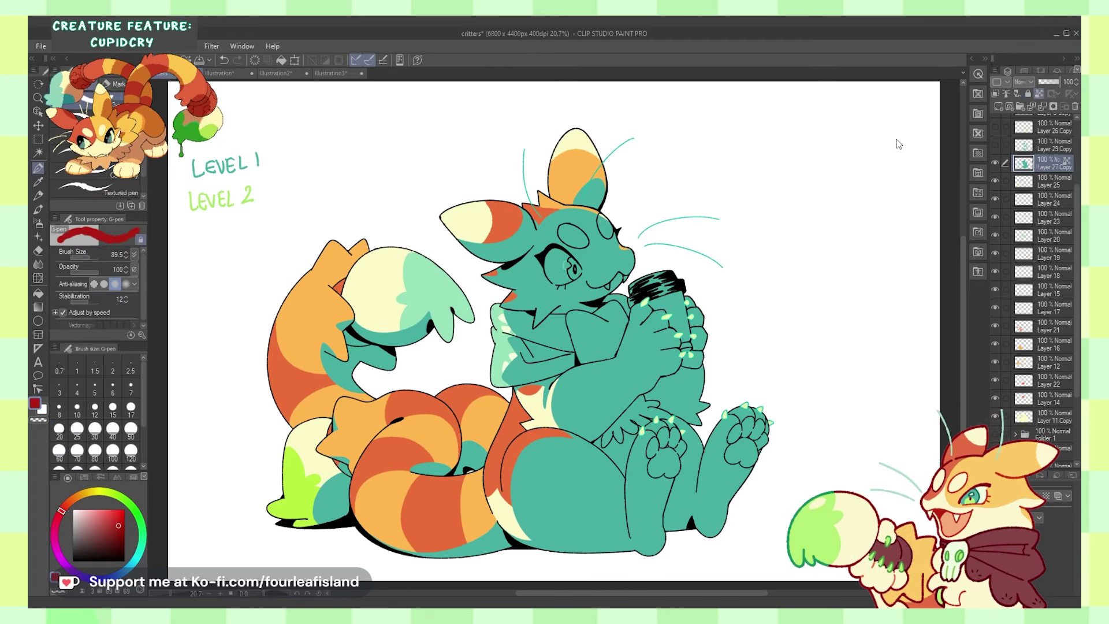
- Paint the shadow on the ear and face markings deep red within a selection made from Layer 14, and deselect
mouse_move(502, 243)
mouse_down()
mouse_move(464, 252)
mouse_move(497, 238)
mouse_move(462, 252)
mouse_move(505, 249)
mouse_move(495, 259)
mouse_move(523, 234)
mouse_up()
key(ctrl+z)
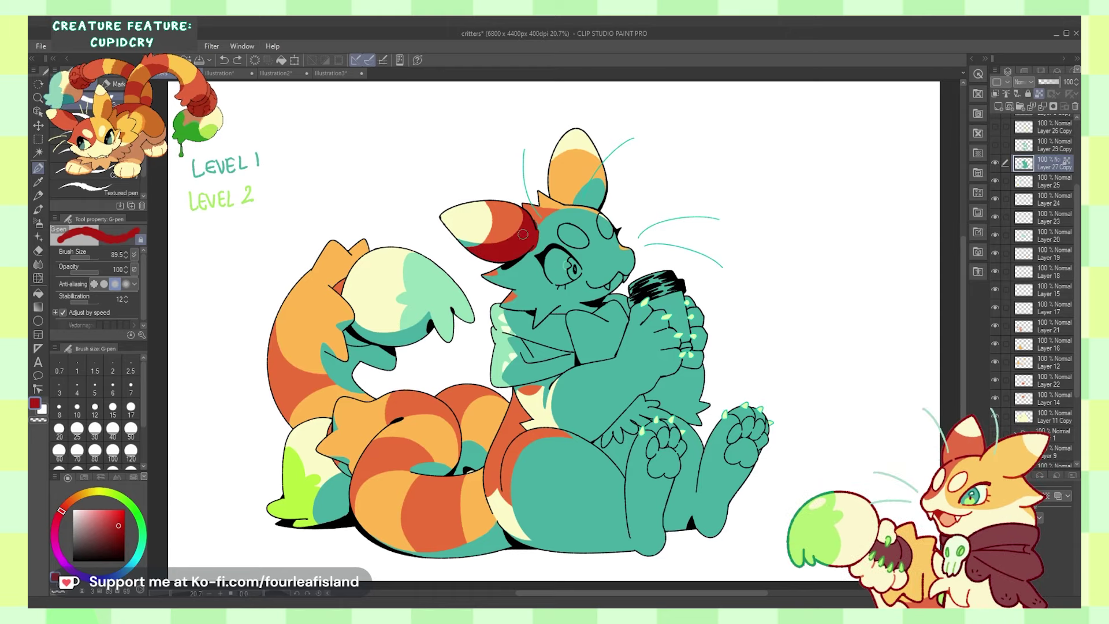
key(w)
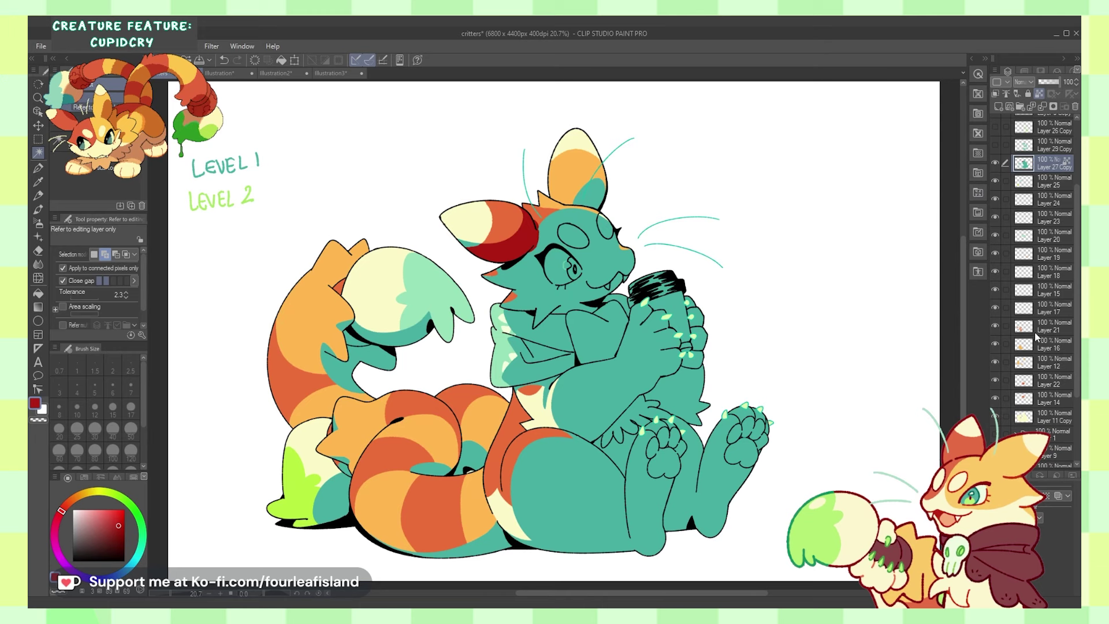
ctrl+click(1023, 398)
key(p)
mouse_move(508, 272)
mouse_down()
mouse_move(523, 291)
mouse_move(534, 266)
mouse_move(586, 276)
mouse_move(598, 228)
mouse_up()
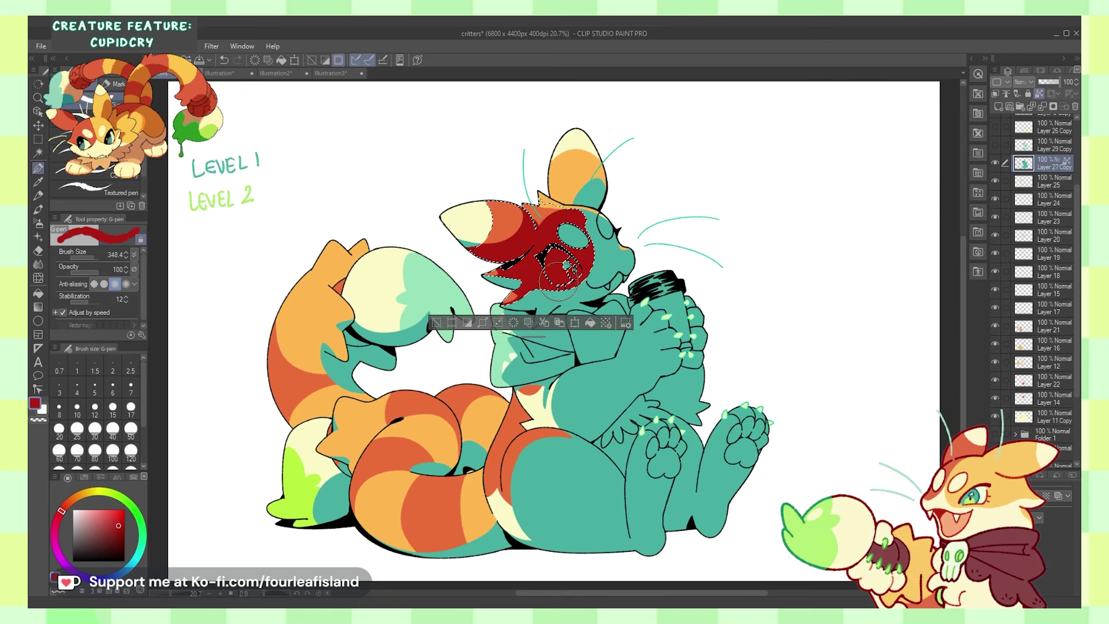
drag(559, 277, 569, 263)
key(ctrl+d)
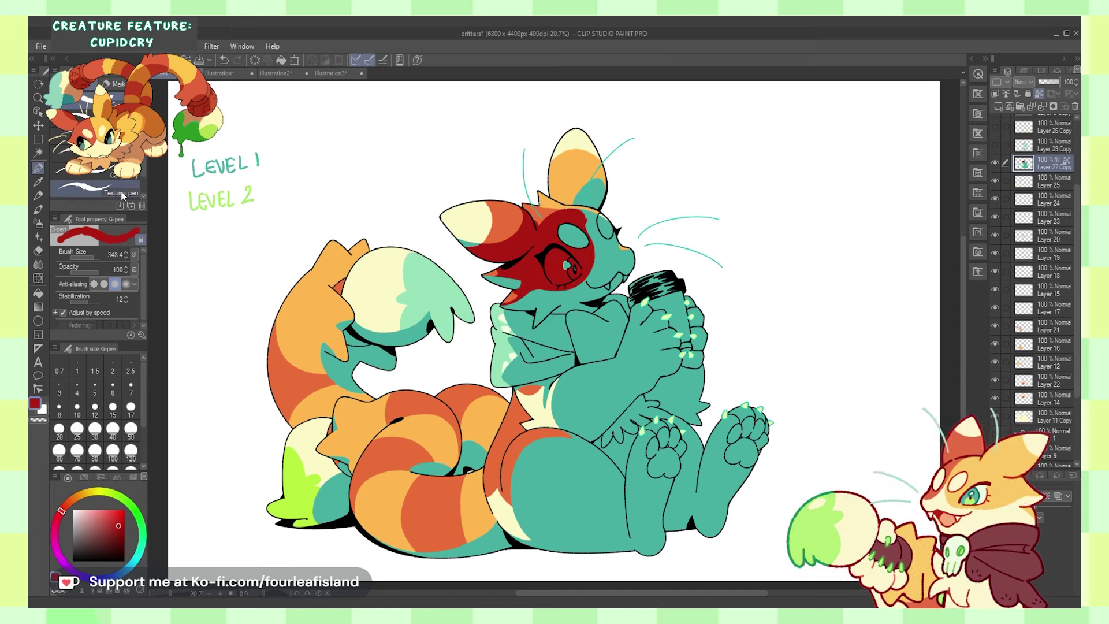
- Try recolouring the light-green reflected light on the arms golden yellow with the G-pen on Layer 26 Copy
click(39, 183)
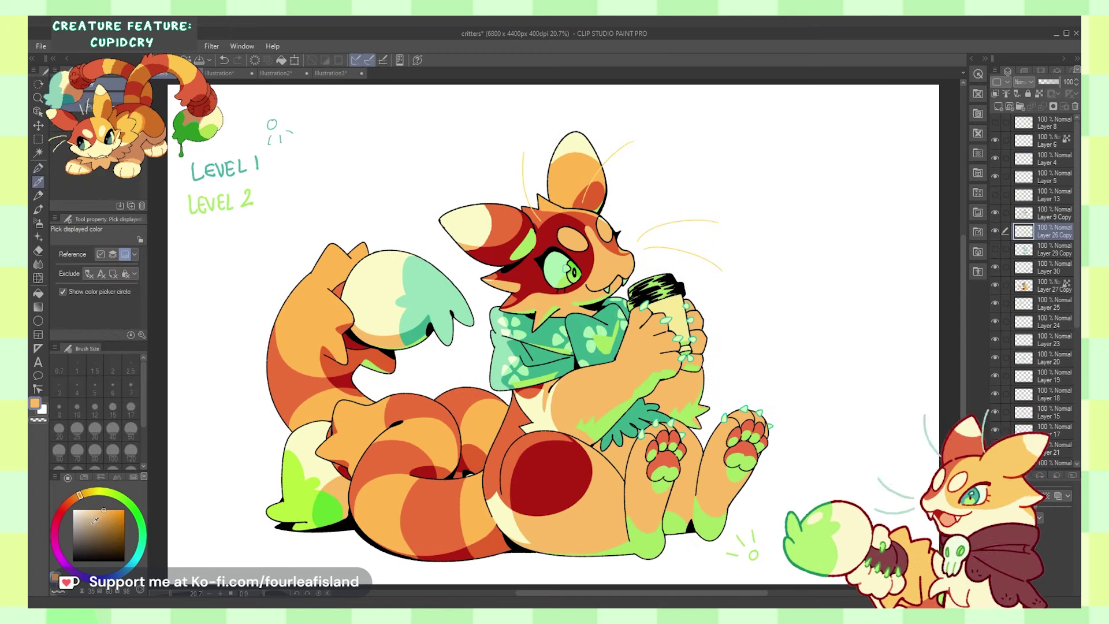
click(86, 492)
click(103, 511)
click(104, 510)
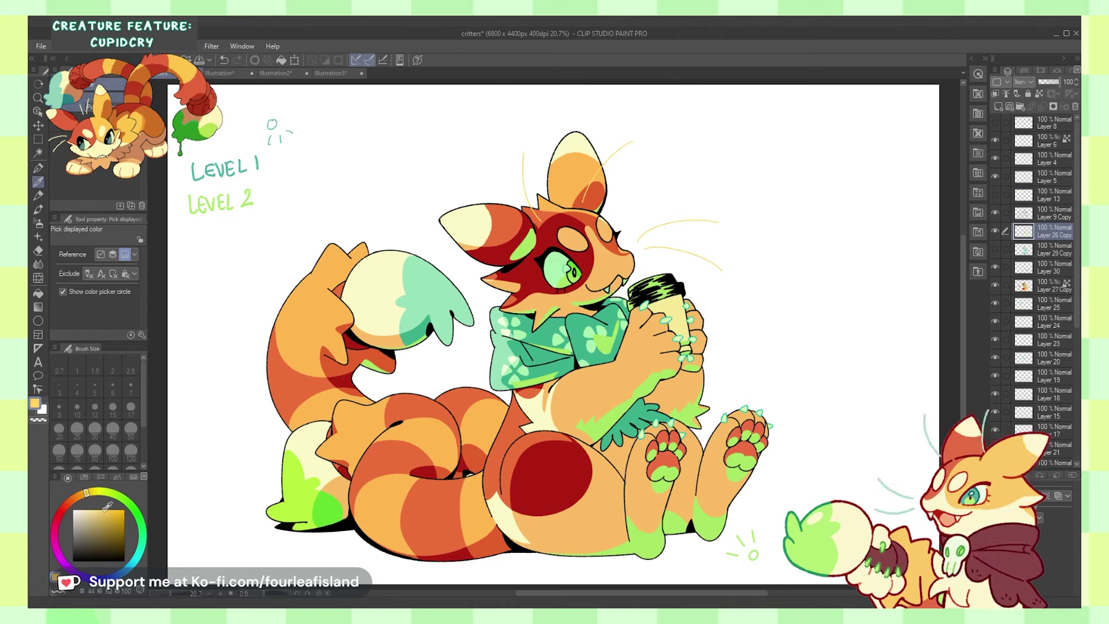
click(36, 170)
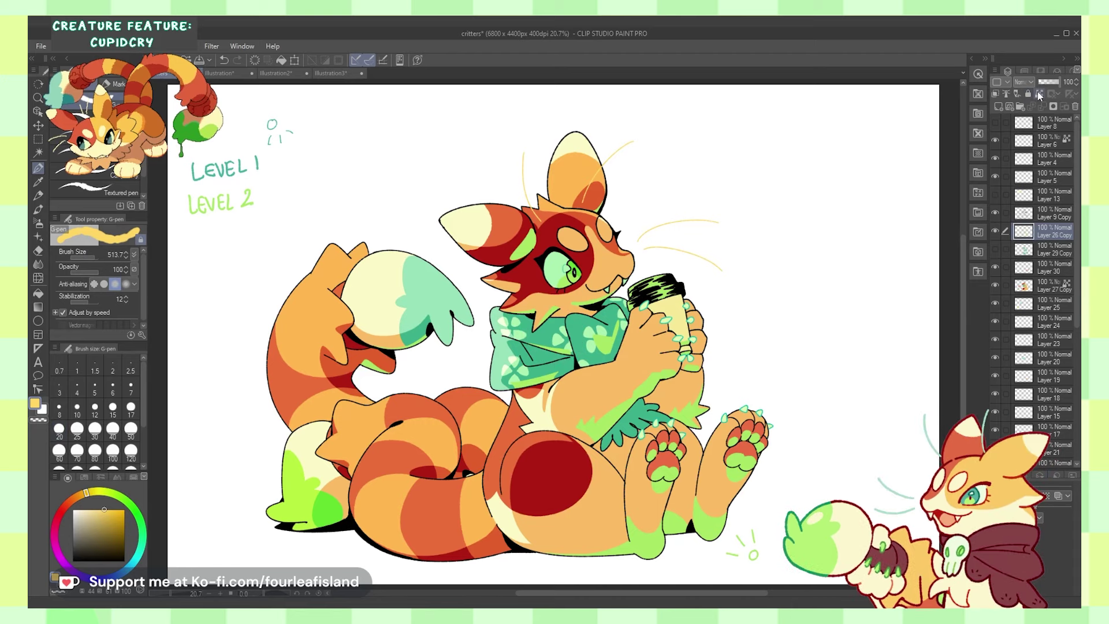
mouse_move(595, 378)
mouse_down()
mouse_move(530, 412)
mouse_move(581, 387)
mouse_move(676, 378)
mouse_up()
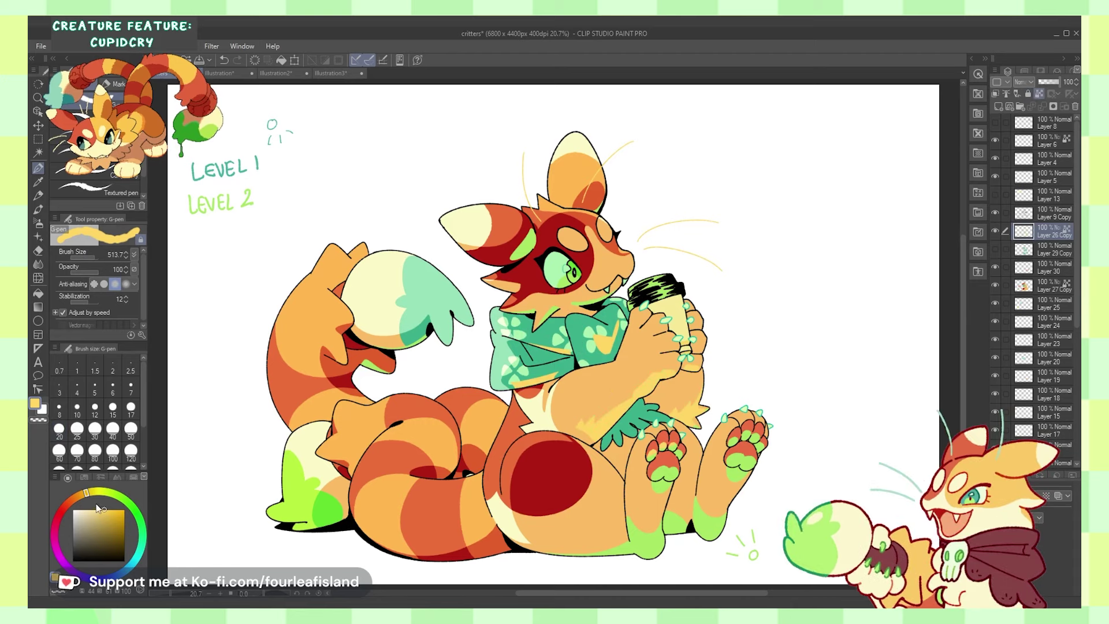
- Repaint the light-green reflected light on the head, cup, arms and feet bright yellow, and refill it with a softer yellow
click(92, 493)
click(108, 509)
mouse_move(577, 378)
mouse_down()
mouse_move(593, 410)
mouse_move(699, 367)
mouse_move(749, 410)
mouse_move(729, 429)
mouse_move(593, 367)
mouse_move(581, 396)
mouse_move(551, 358)
mouse_move(648, 364)
mouse_move(613, 350)
mouse_move(660, 338)
mouse_move(705, 436)
mouse_move(651, 462)
mouse_move(617, 528)
mouse_move(577, 560)
mouse_move(539, 561)
mouse_up()
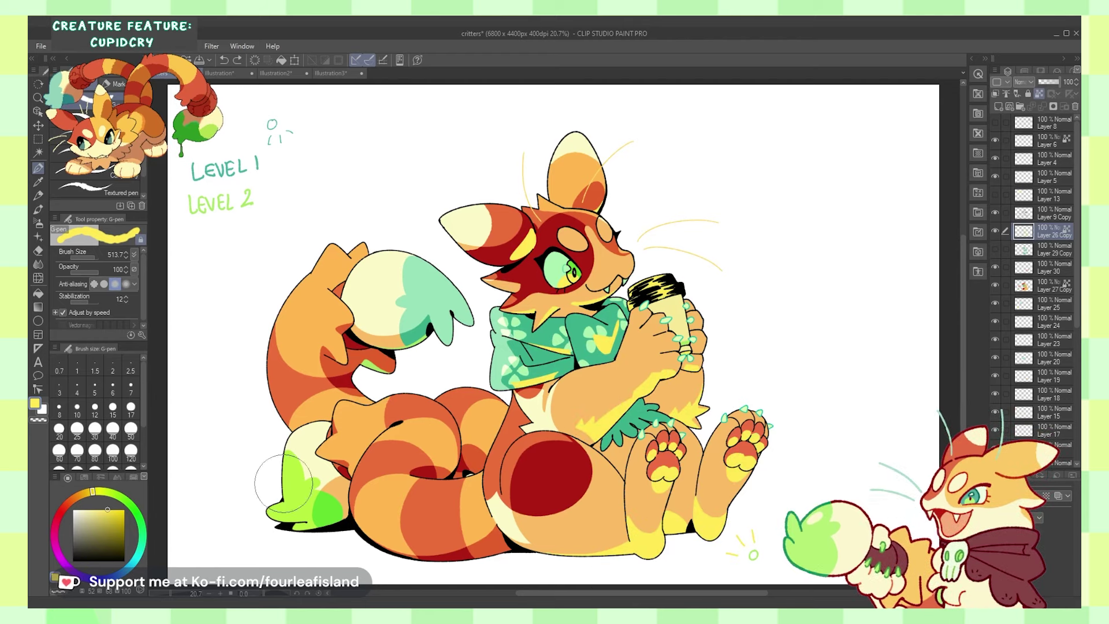
click(102, 510)
click(38, 293)
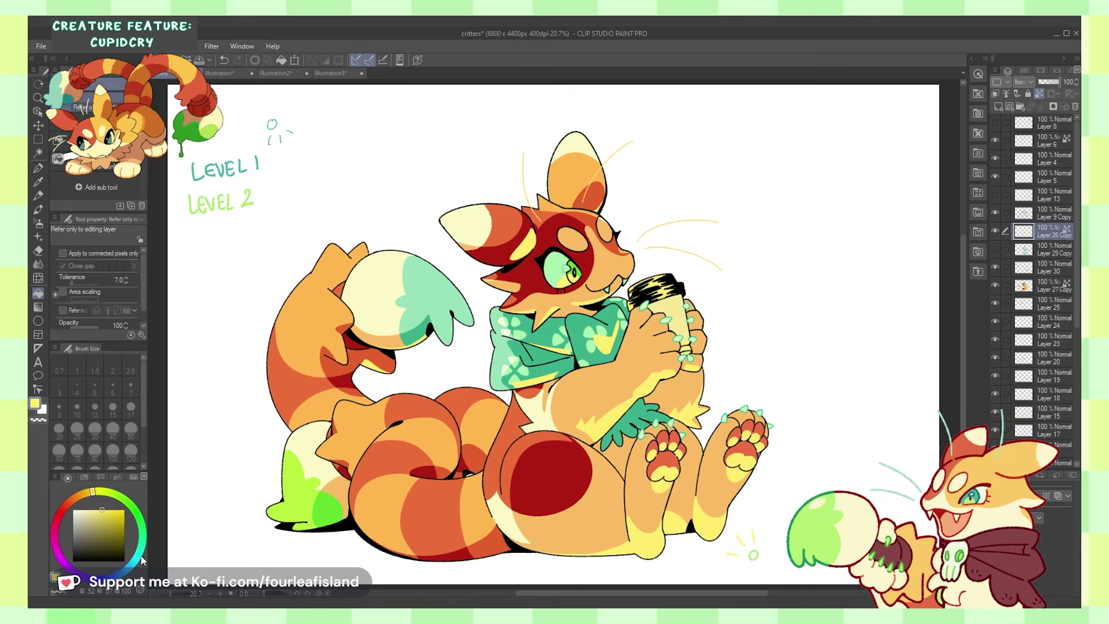
- Show Layer 29 Copy and try painting its teal areas on the face, arms and legs yellow with the G-pen
key(p)
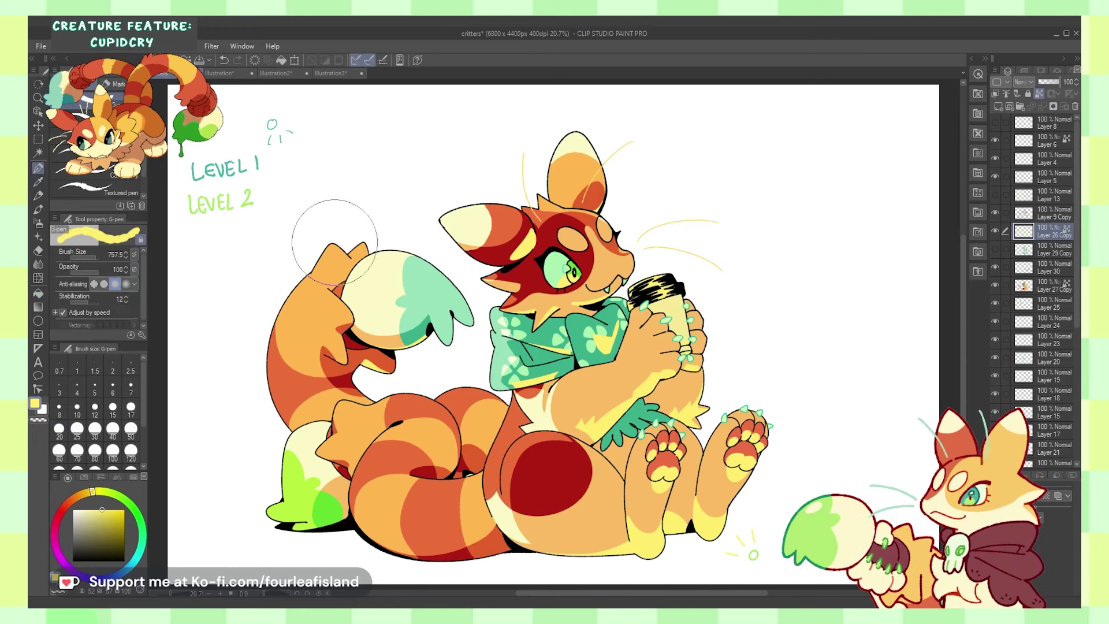
click(995, 249)
click(1046, 249)
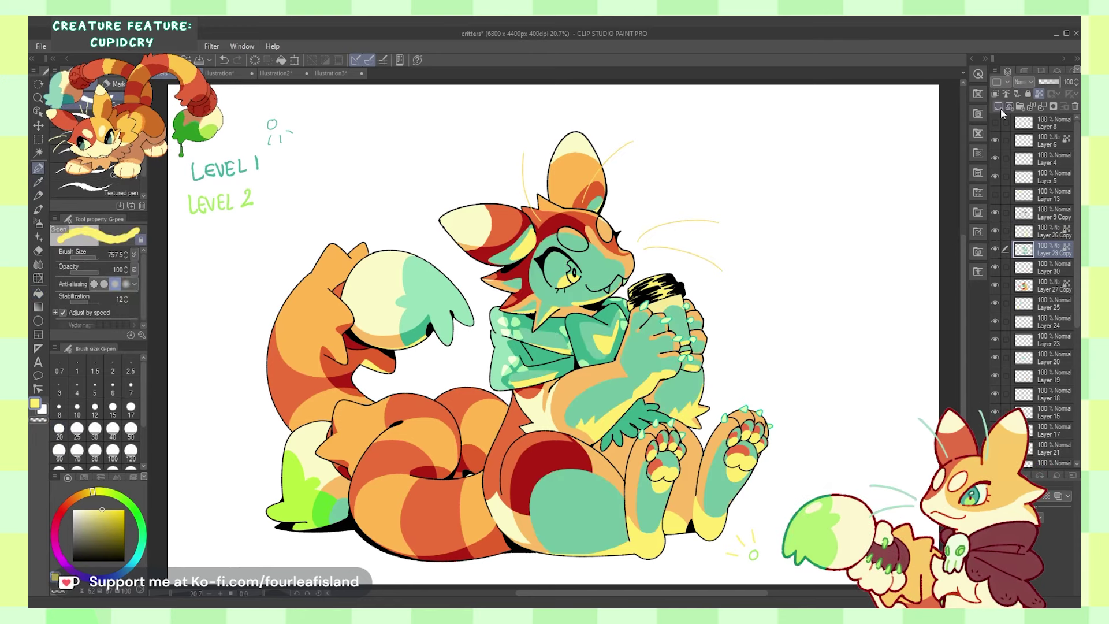
drag(572, 260, 665, 551)
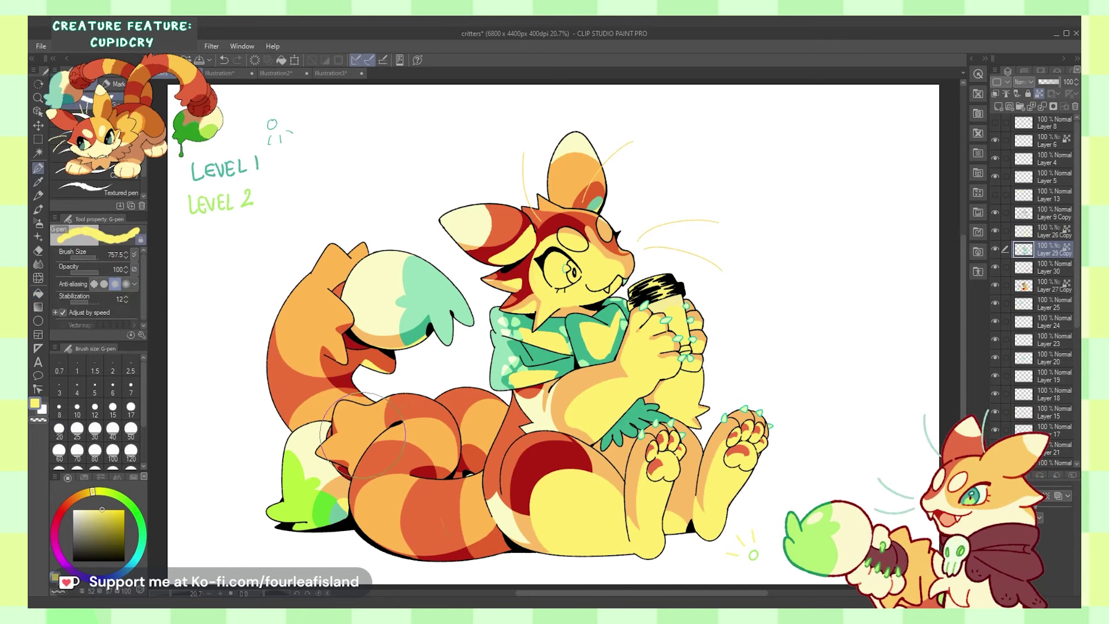
drag(363, 435, 367, 513)
click(98, 492)
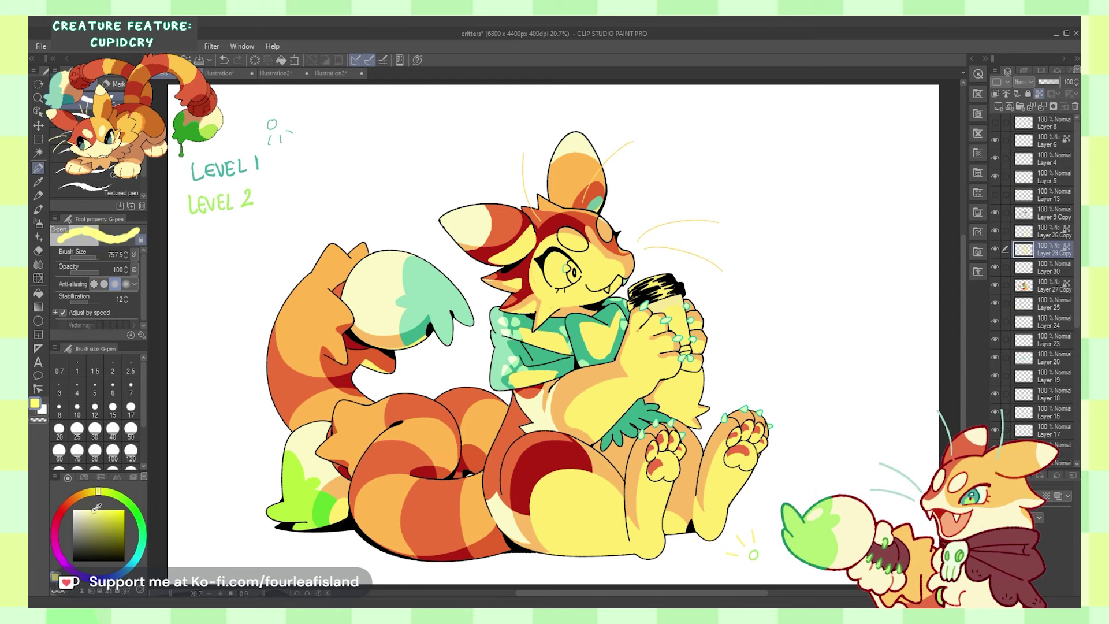
- Try repainting the teal areas of Layer 29 Copy pale golden yellow with the G-pen, and hide the layer
click(1046, 231)
mouse_move(745, 439)
mouse_down()
mouse_move(534, 531)
mouse_move(485, 359)
mouse_move(474, 265)
mouse_move(516, 174)
mouse_up()
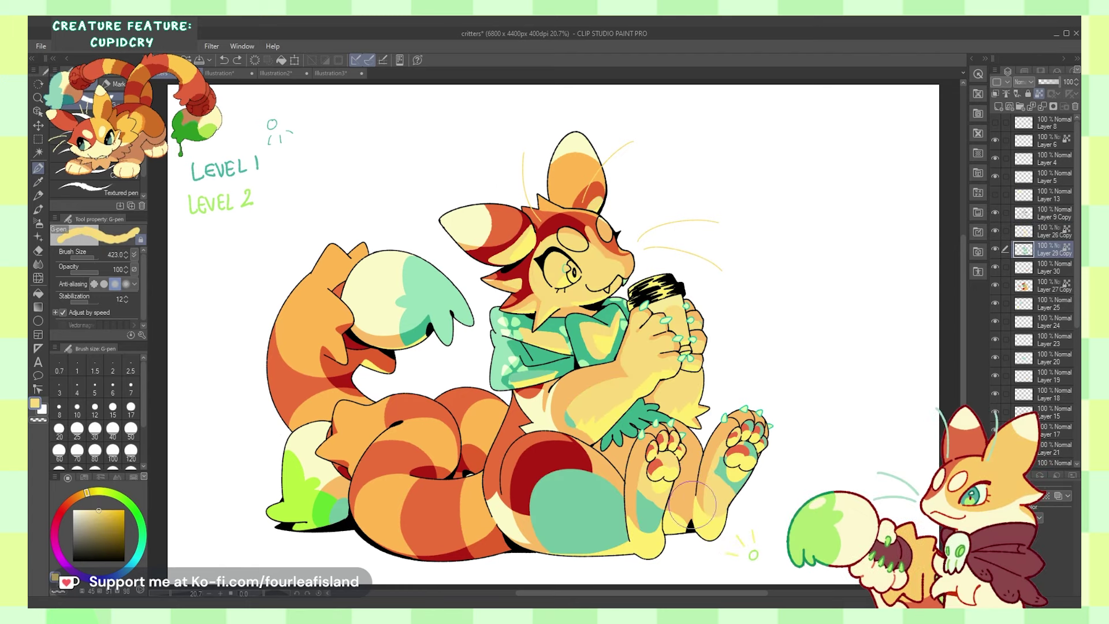
mouse_move(650, 512)
mouse_down()
mouse_move(546, 425)
mouse_move(611, 581)
mouse_up()
key(g)
click(996, 249)
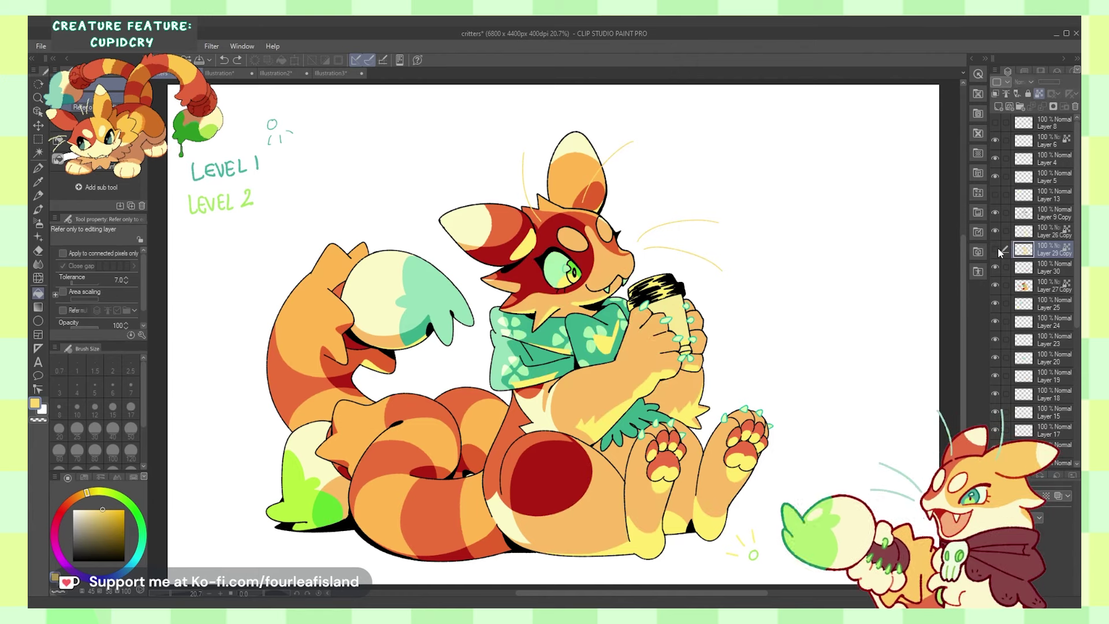
- Sample the soft yellow reflected light on the arm and adjust the G-pen's brush size
key(i)
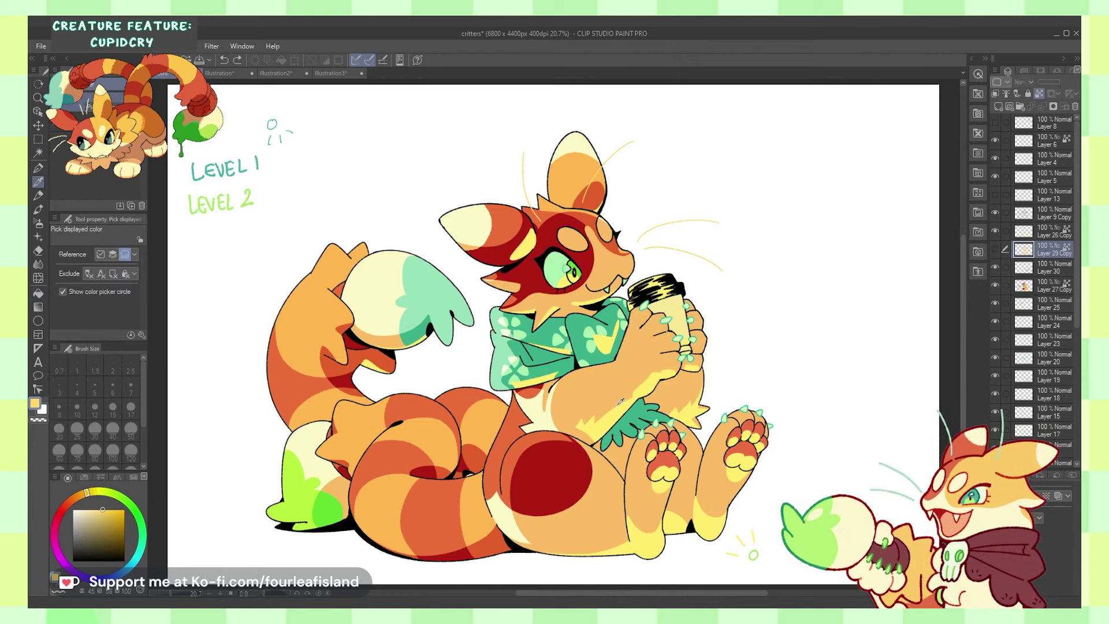
click(621, 400)
key(p)
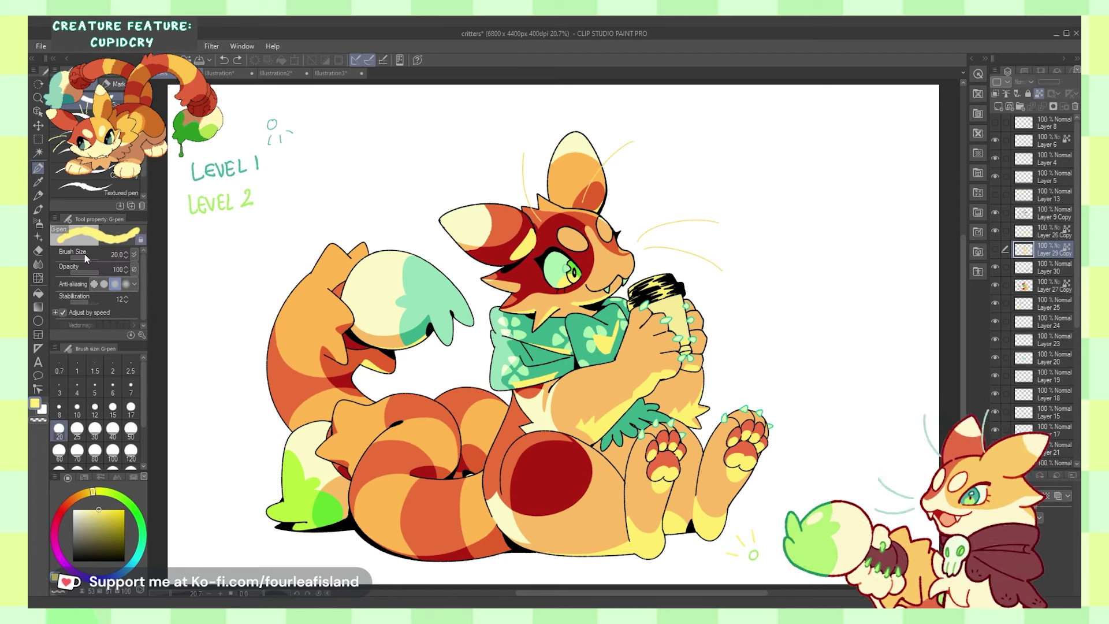
click(86, 258)
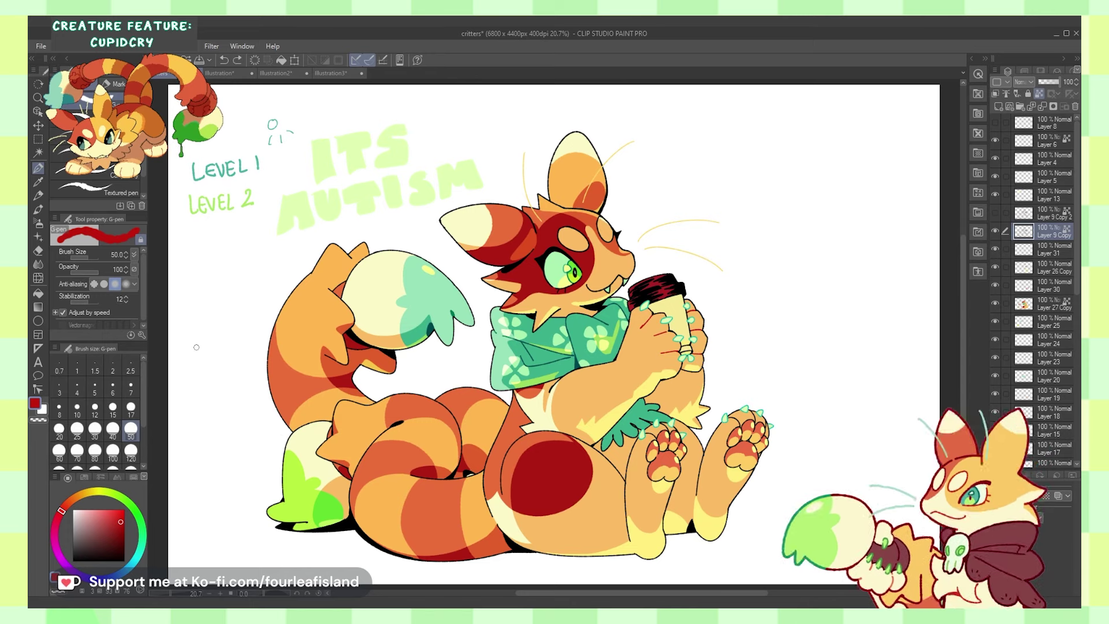
- Recolour the inner toe outlines on both feet deep red on Layer 9 Copy with the G-pen at size 60.7
click(38, 97)
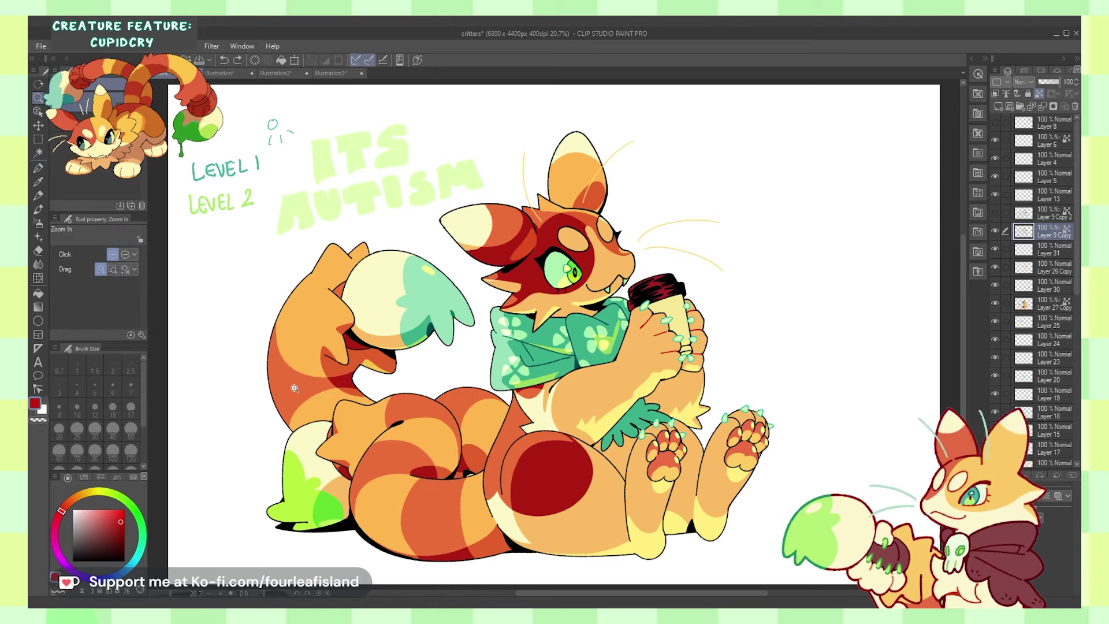
drag(688, 560, 720, 545)
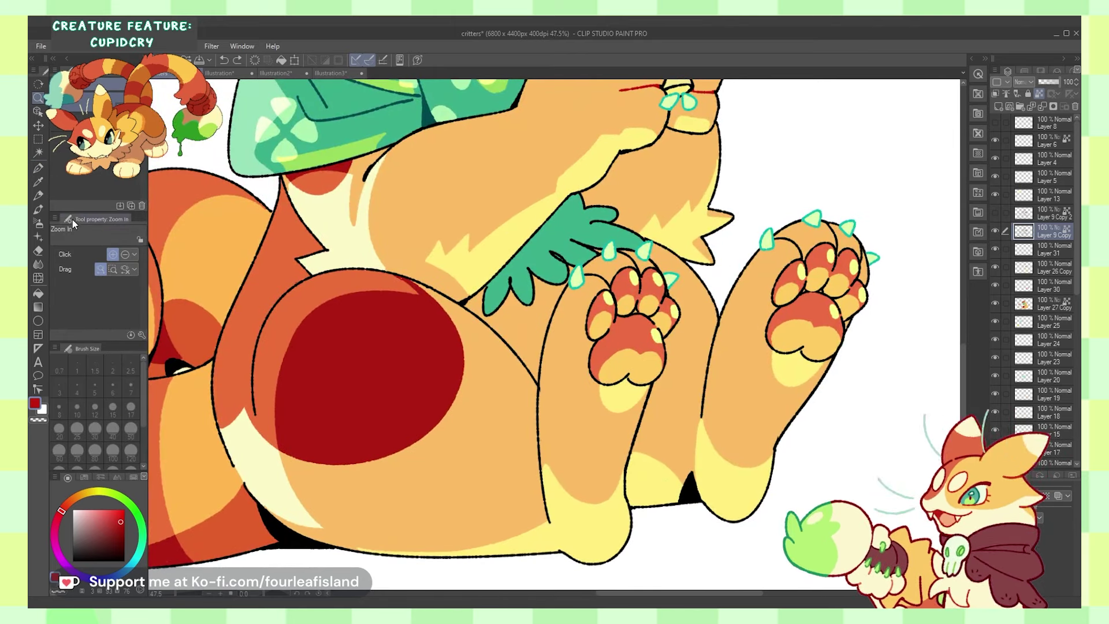
click(38, 168)
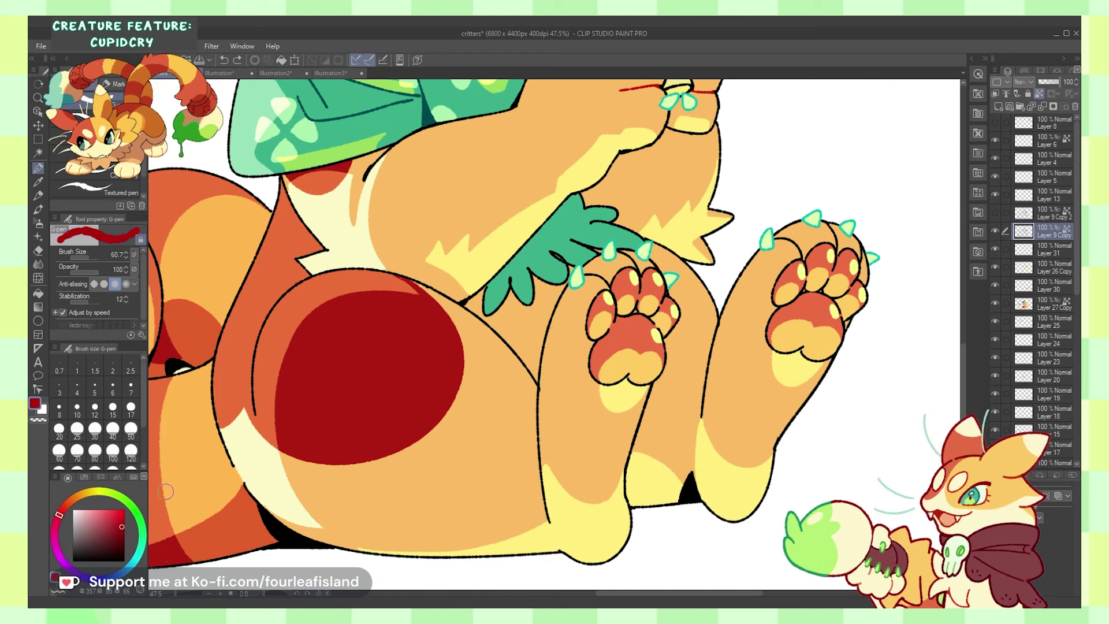
mouse_move(601, 280)
mouse_down()
mouse_move(585, 283)
mouse_move(604, 299)
mouse_move(606, 319)
mouse_up()
mouse_move(614, 279)
mouse_down()
mouse_move(623, 258)
mouse_move(630, 263)
mouse_move(620, 258)
mouse_move(632, 267)
mouse_up()
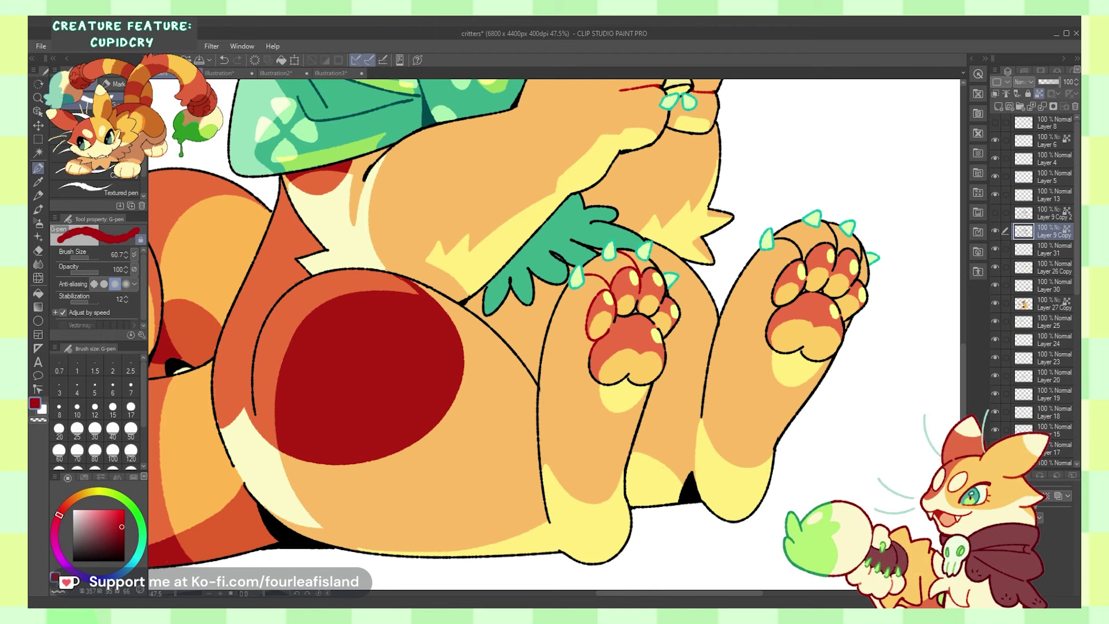
drag(650, 593, 673, 594)
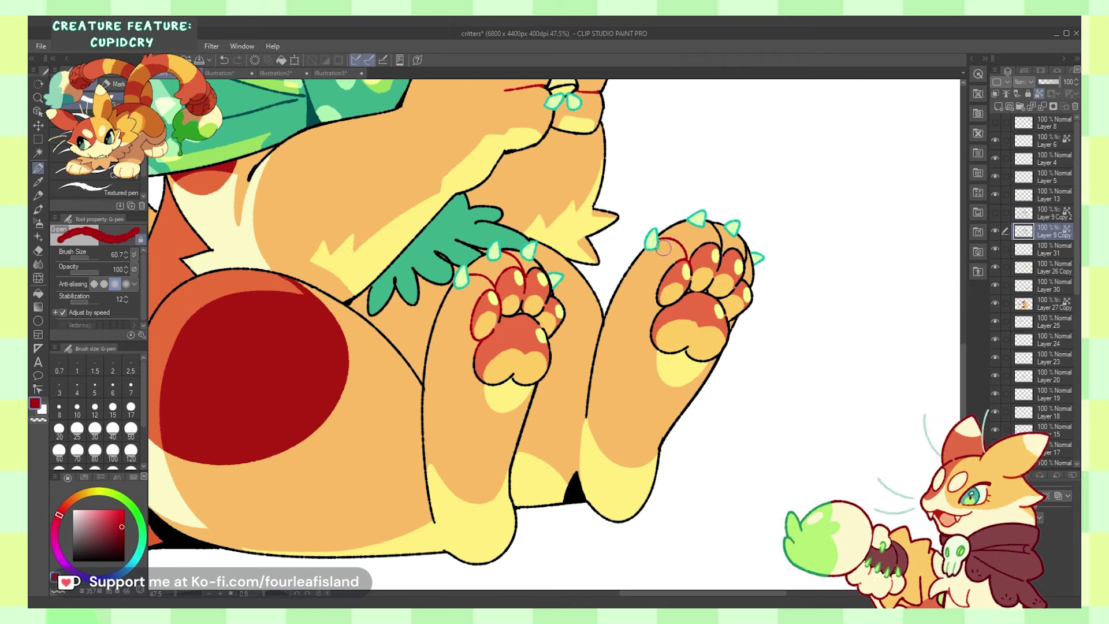
mouse_move(719, 242)
mouse_down()
mouse_move(710, 230)
mouse_move(744, 263)
mouse_up()
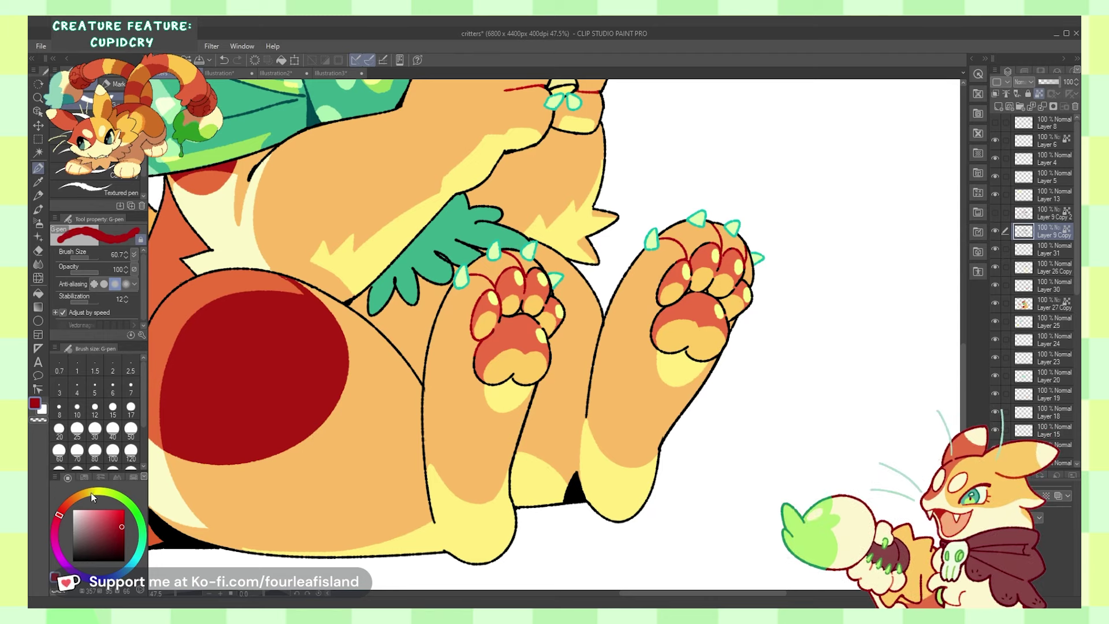
- Shift the pen colour to dark crimson, undo the last line edit, and darken the colour to maroon
click(56, 520)
click(124, 534)
key(ctrl+0)
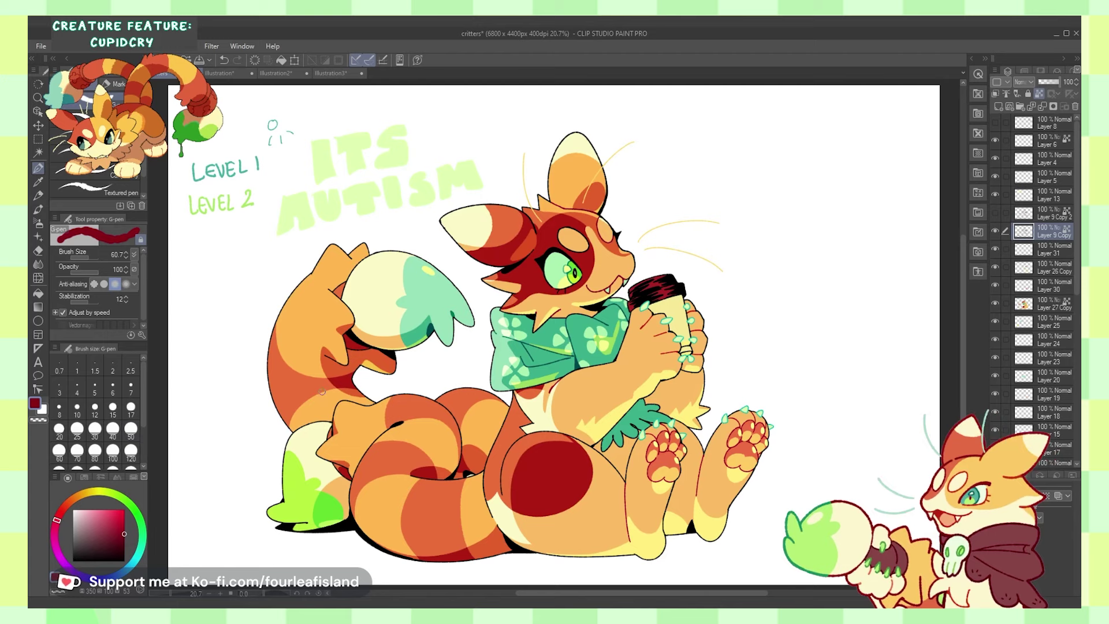
key(ctrl+z)
click(124, 542)
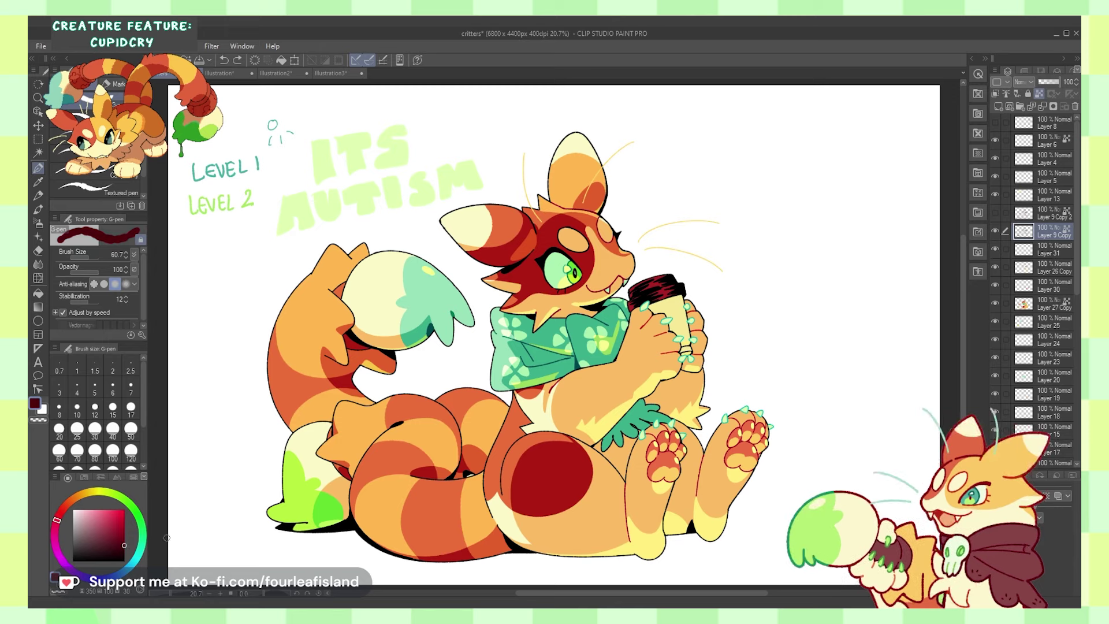
- Touch up the head's inner line art on Layer 9 Copy with the G-pen in dark maroon
click(540, 234)
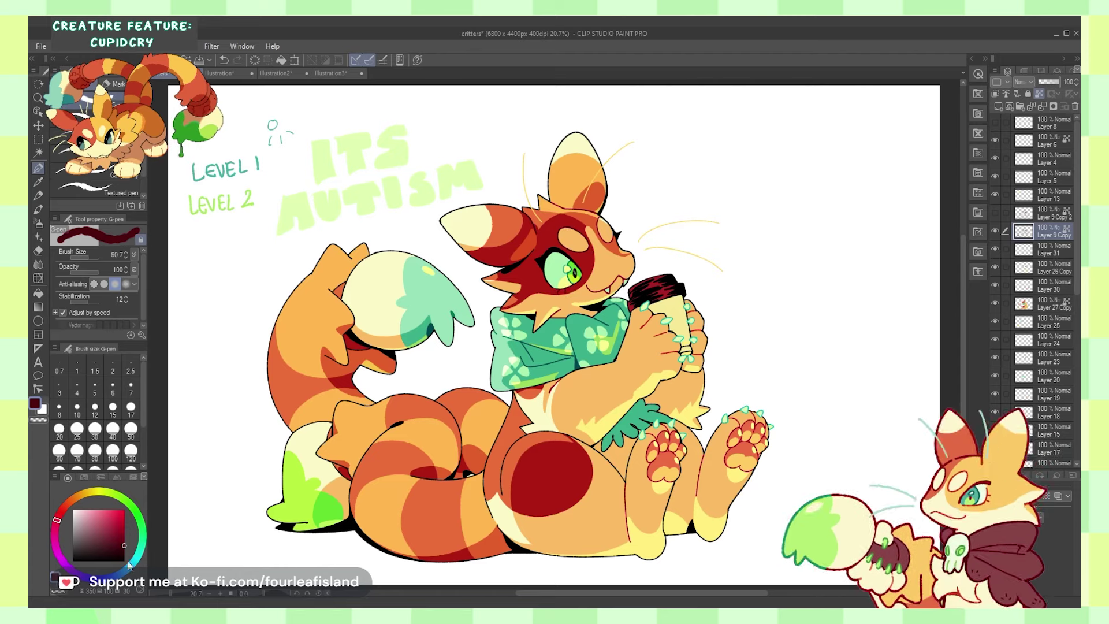
key(g)
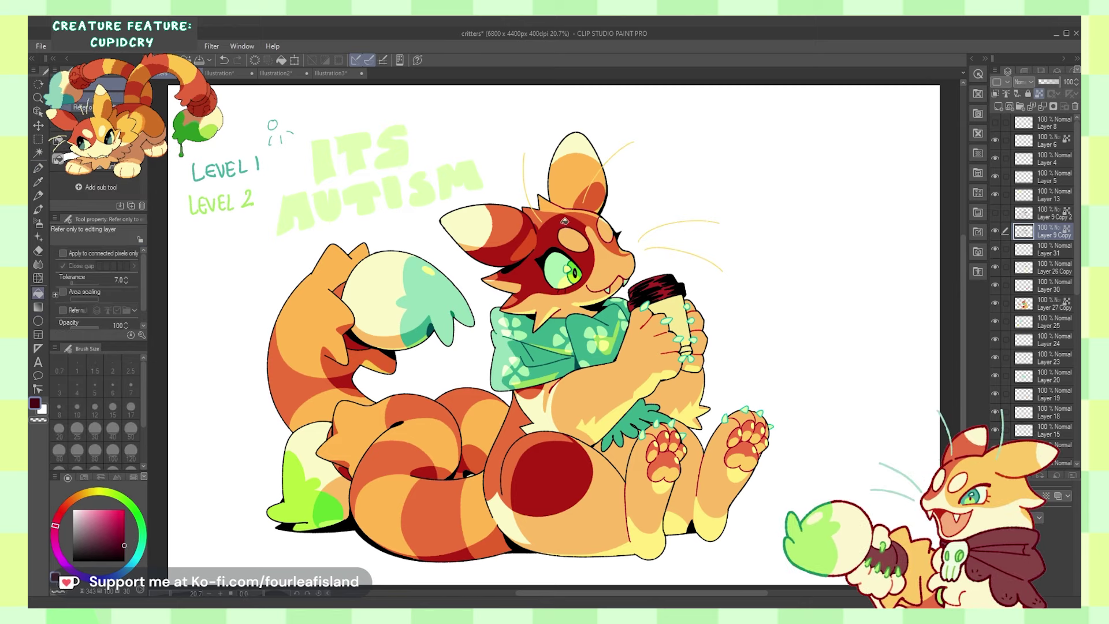
click(38, 97)
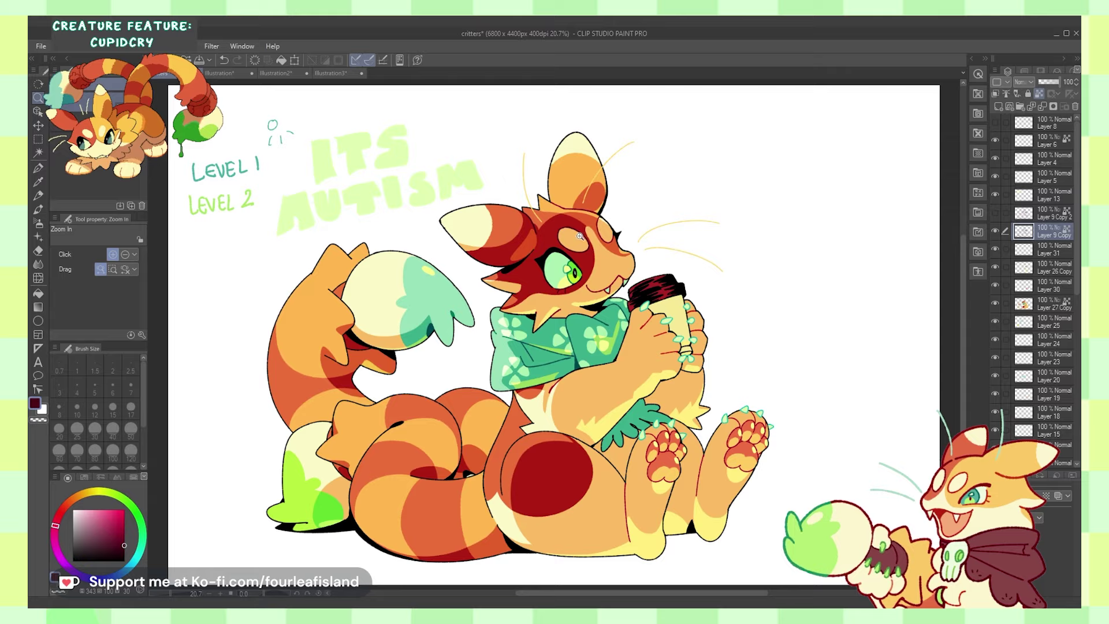
drag(580, 235, 601, 231)
key(p)
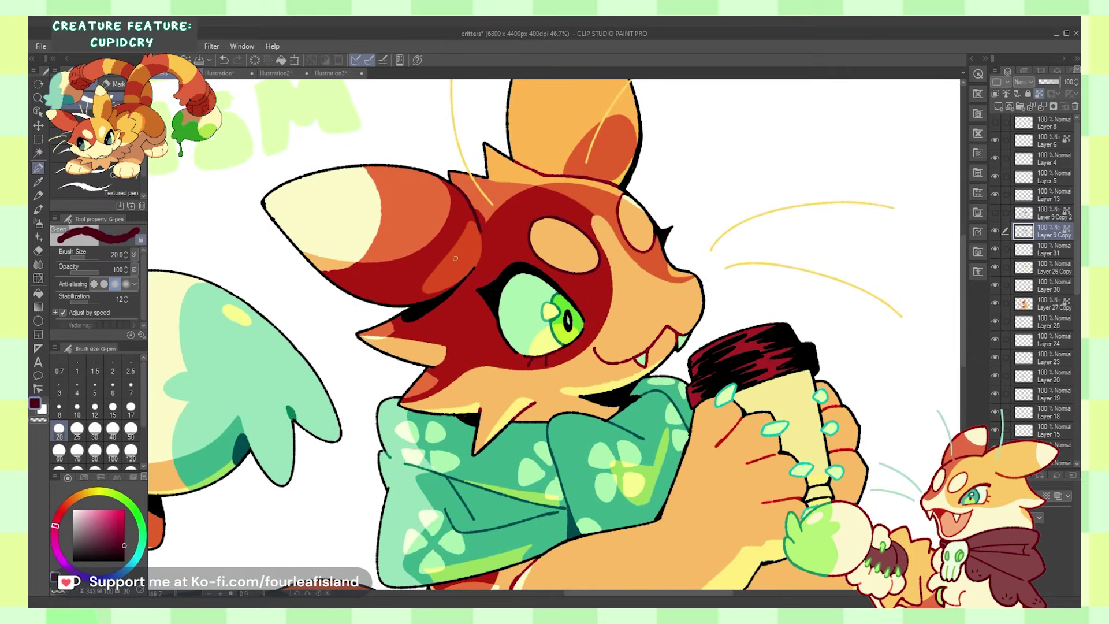
key(ctrl+0)
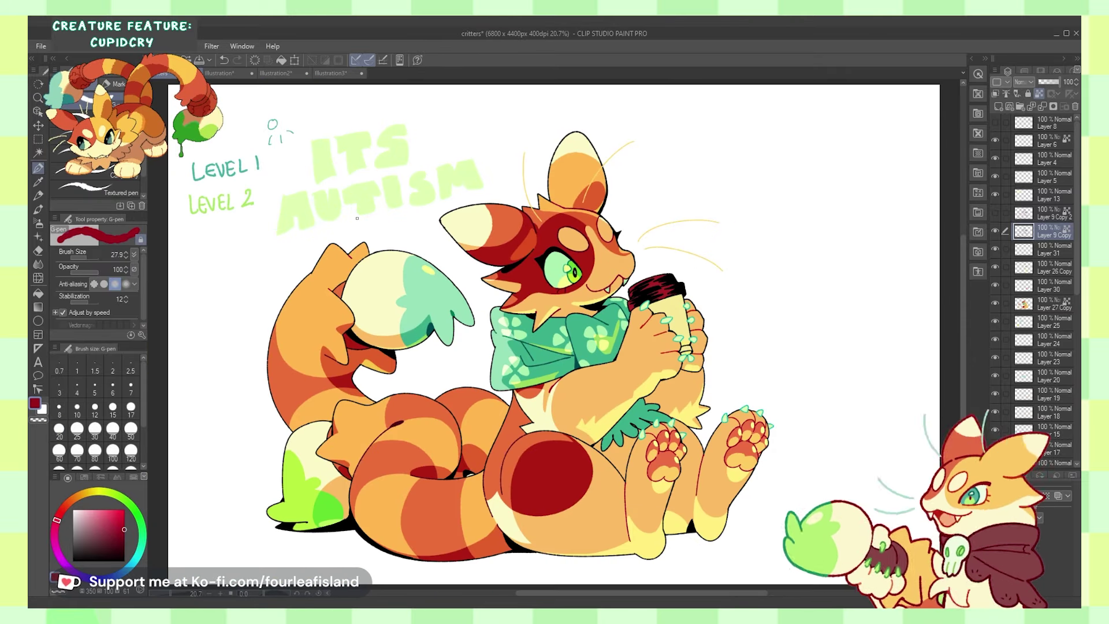